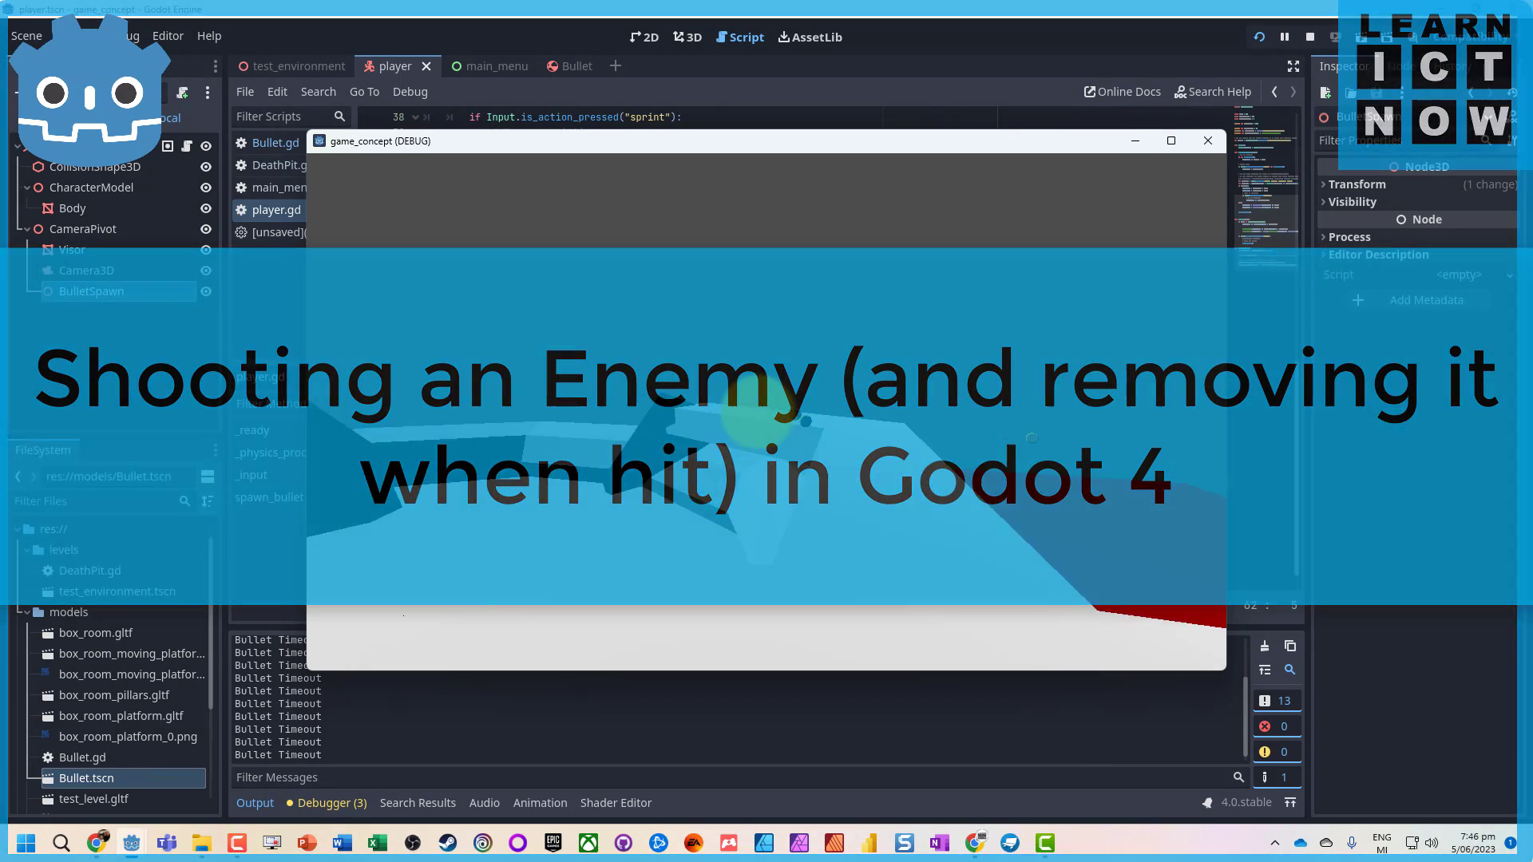
# Fire test bullets in the running game, then stop the debug run with F8.
pyautogui.click(767, 411)
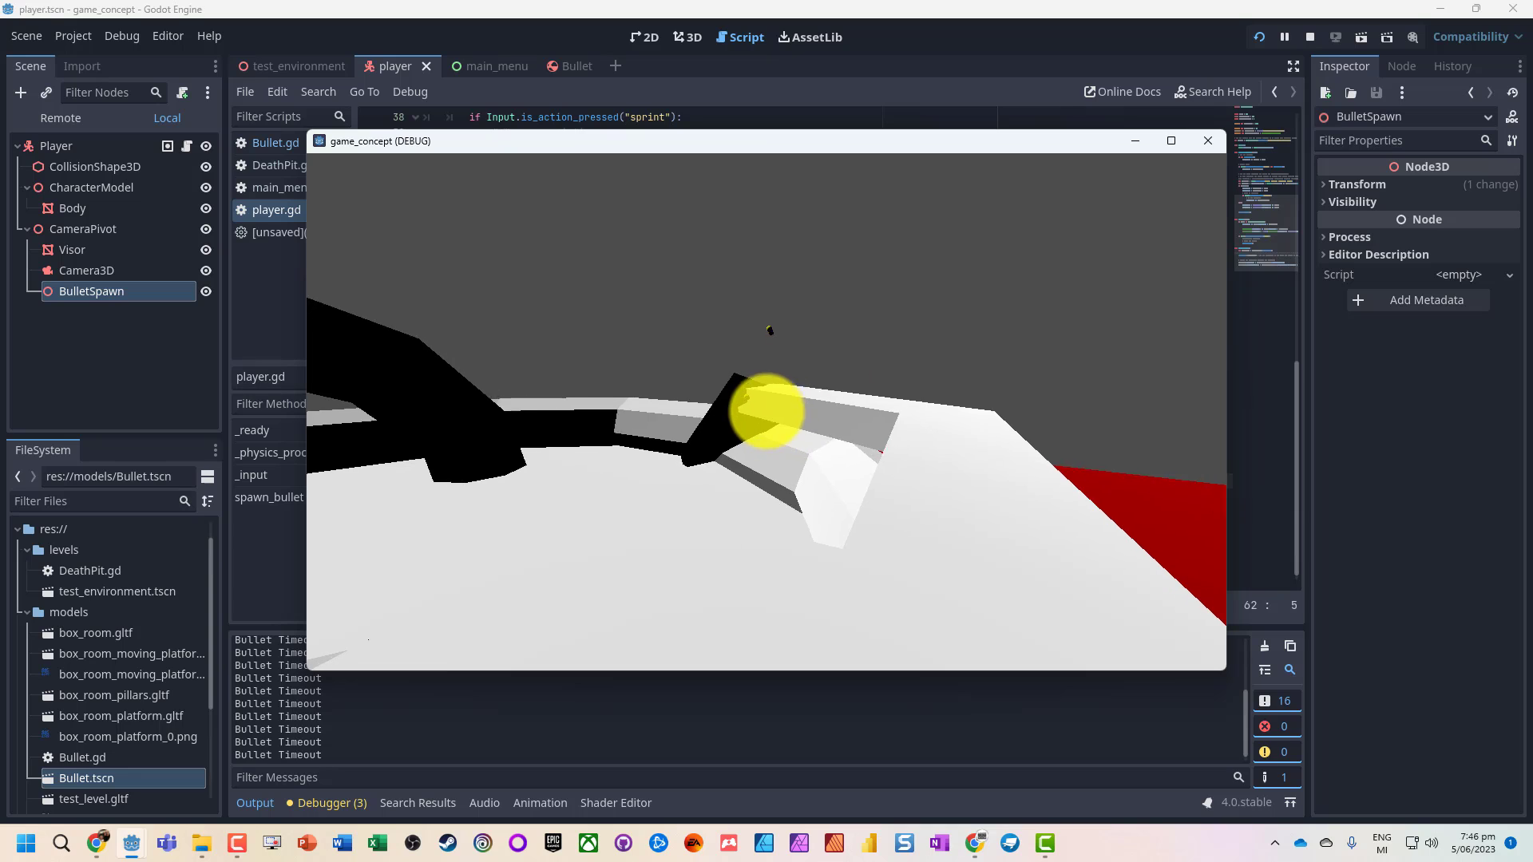
pyautogui.press('F8')
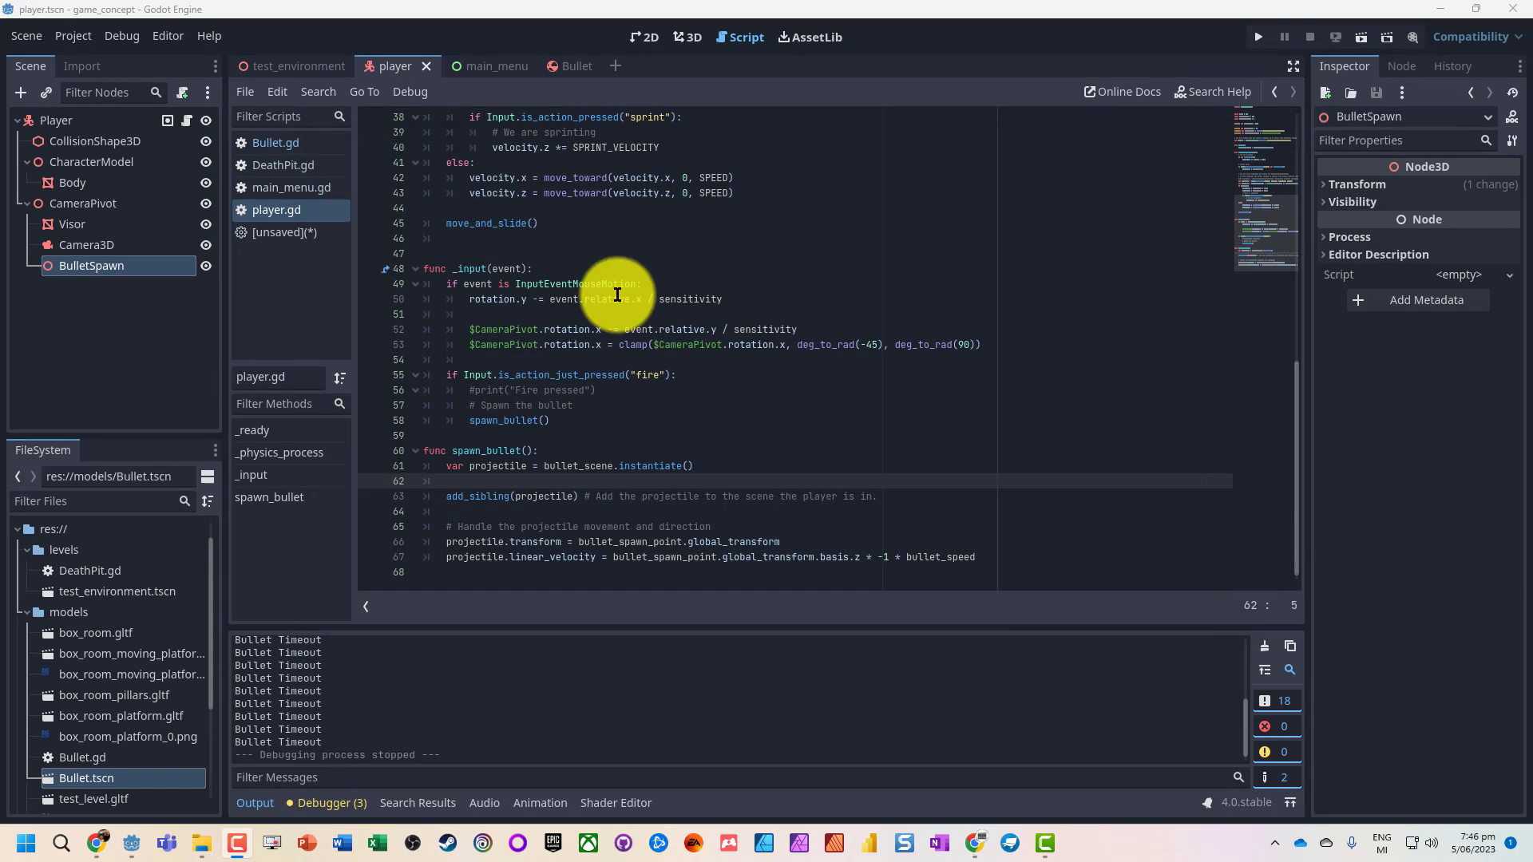
pyautogui.click(37, 37)
# Create a new 3D scene and rename its Node3D root to Enemy.
pyautogui.click(43, 63)
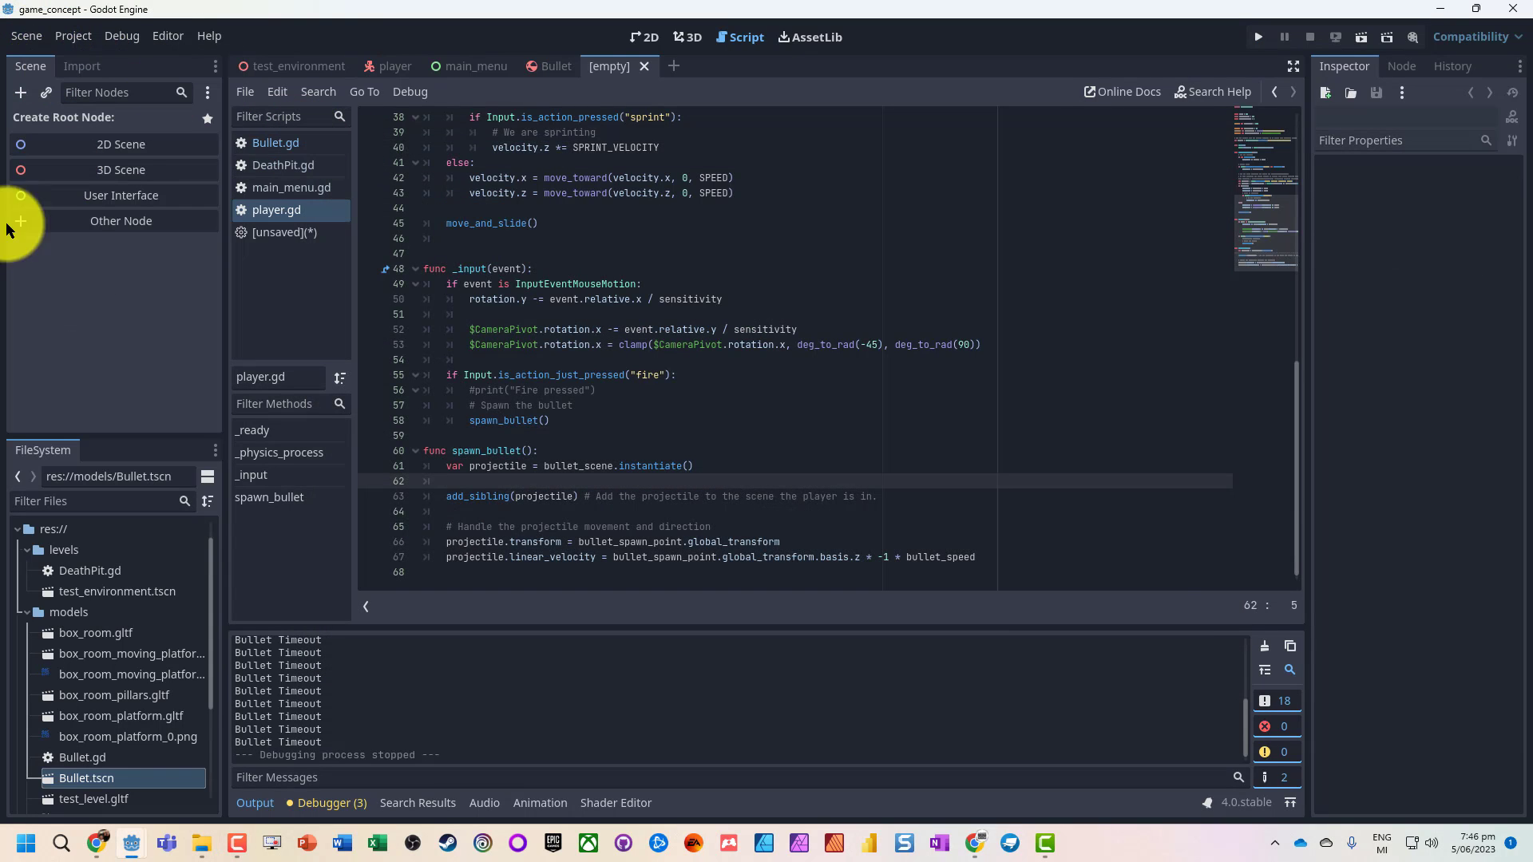
pyautogui.click(123, 169)
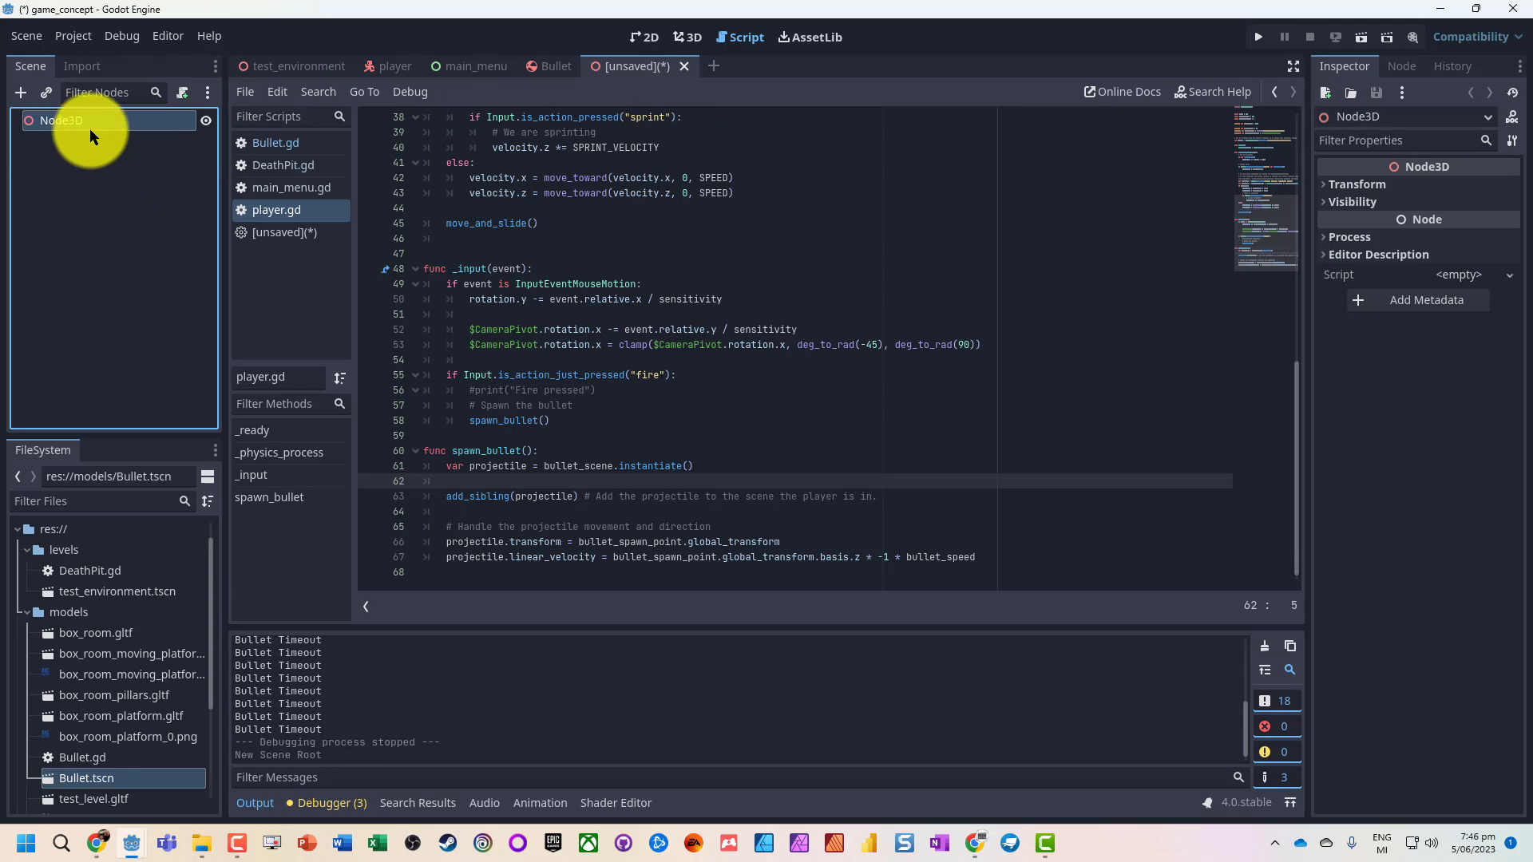
pyautogui.doubleClick(64, 121)
pyautogui.write('Enemy')
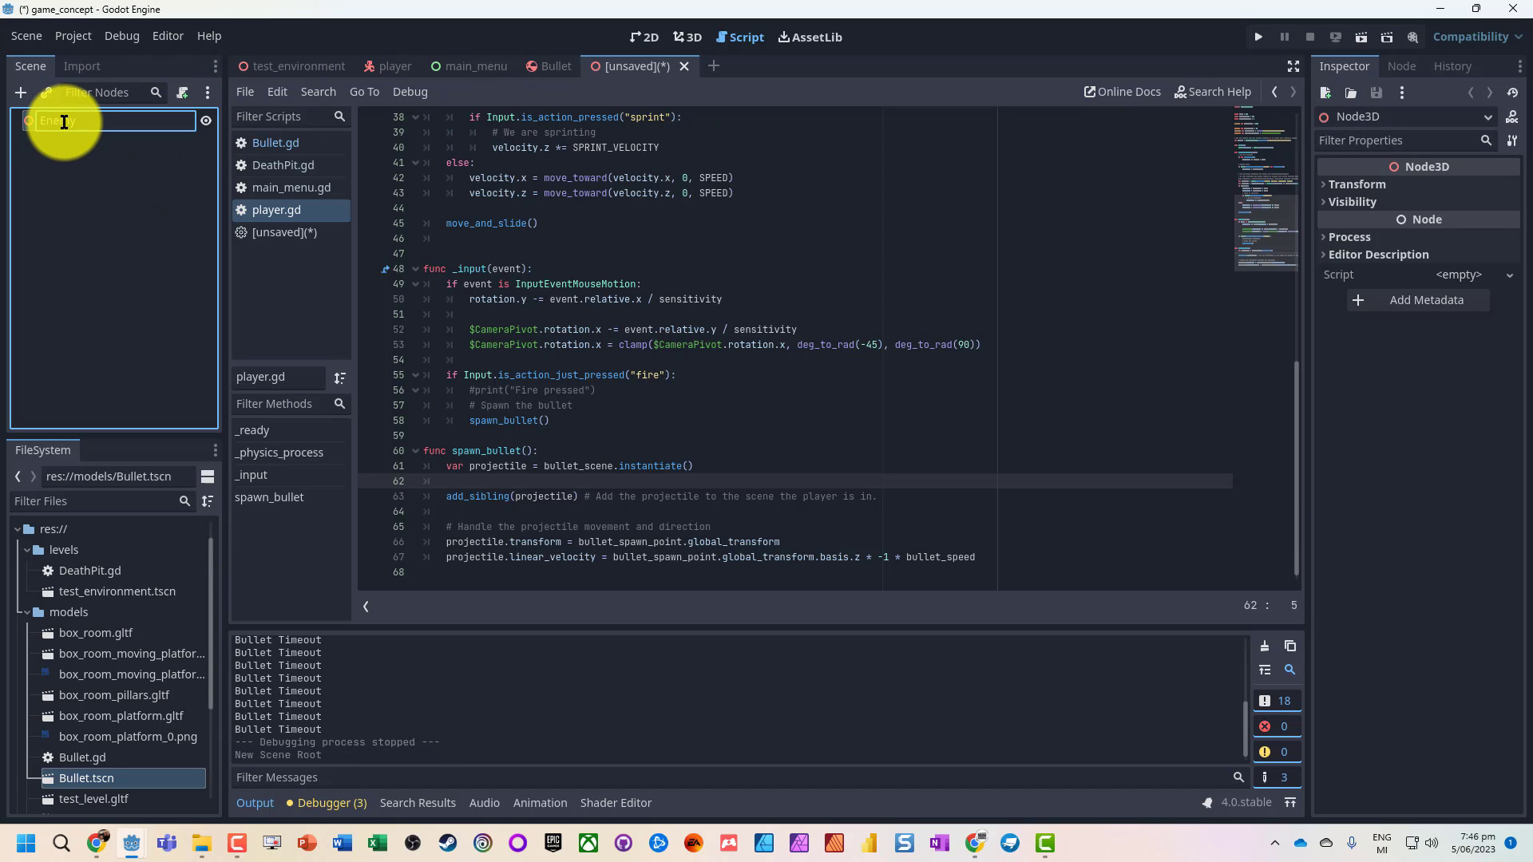
pyautogui.press('Return')
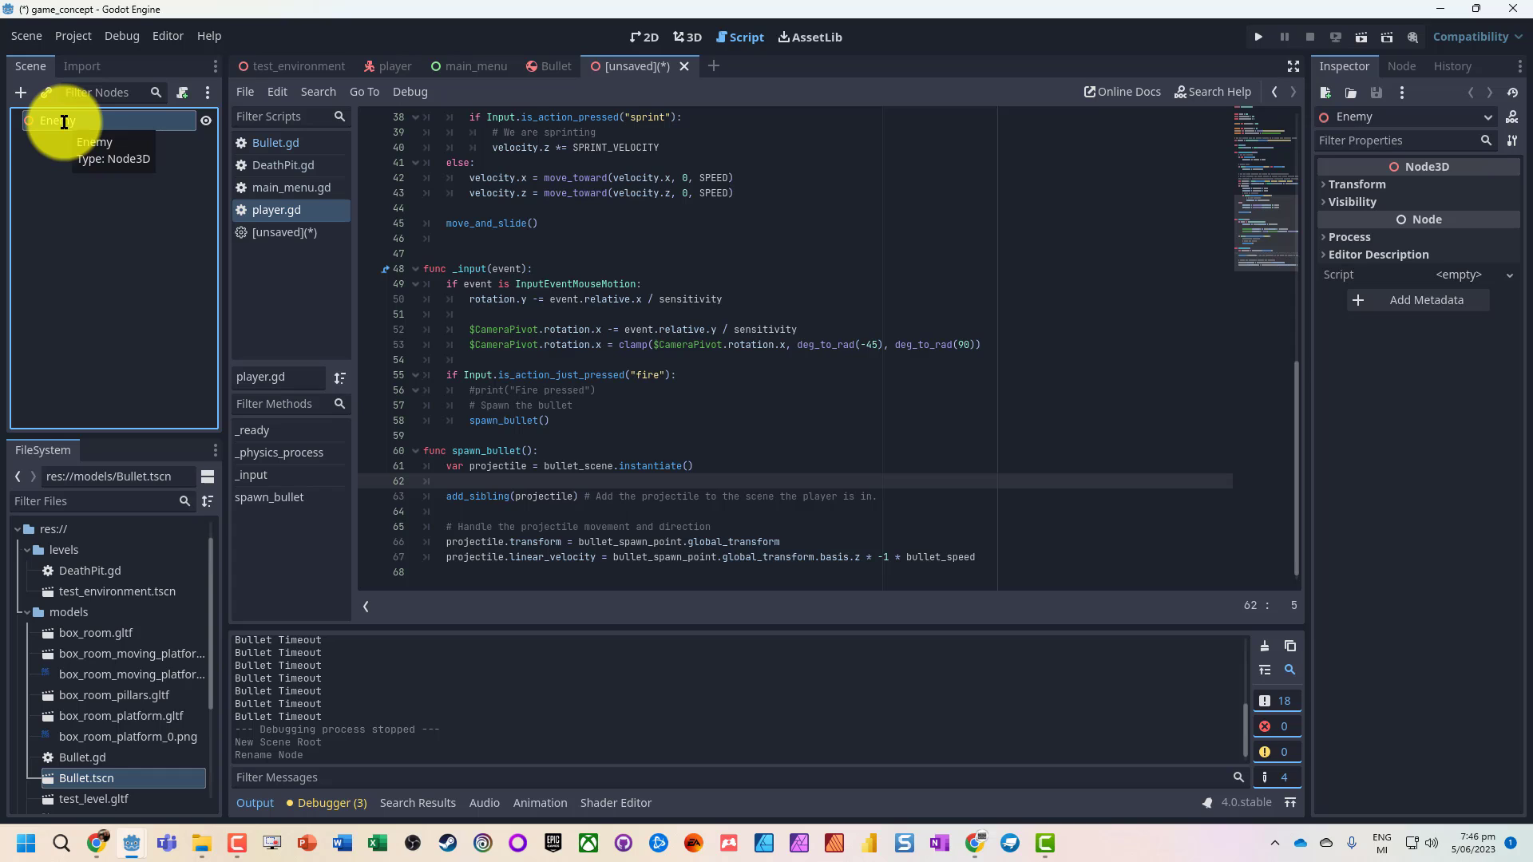
# Save the scene as enemy.tscn in the res://models folder.
pyautogui.hotkey('ctrl', 's')
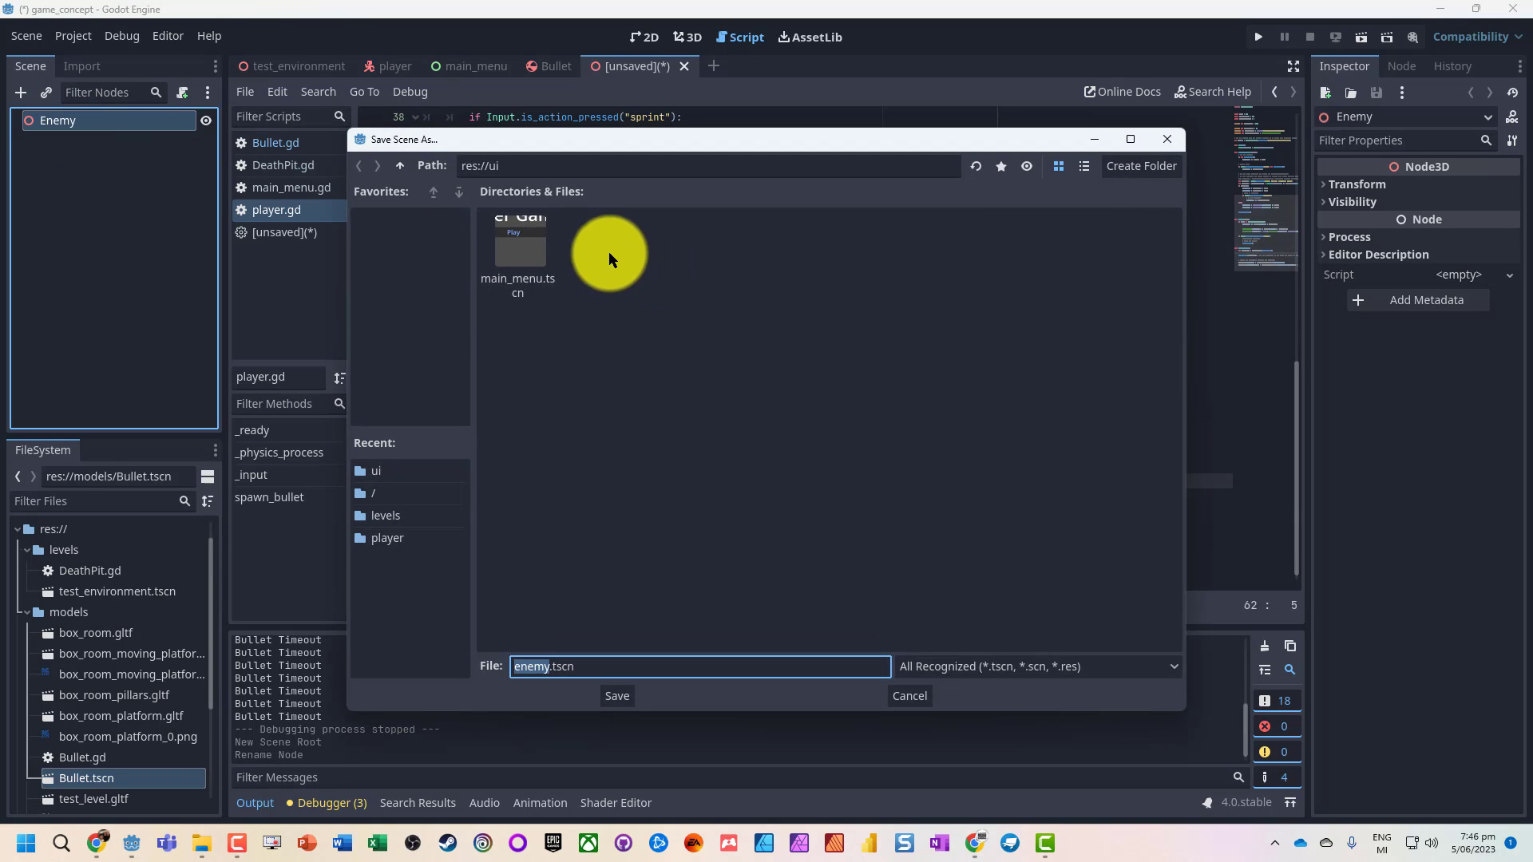
pyautogui.click(401, 168)
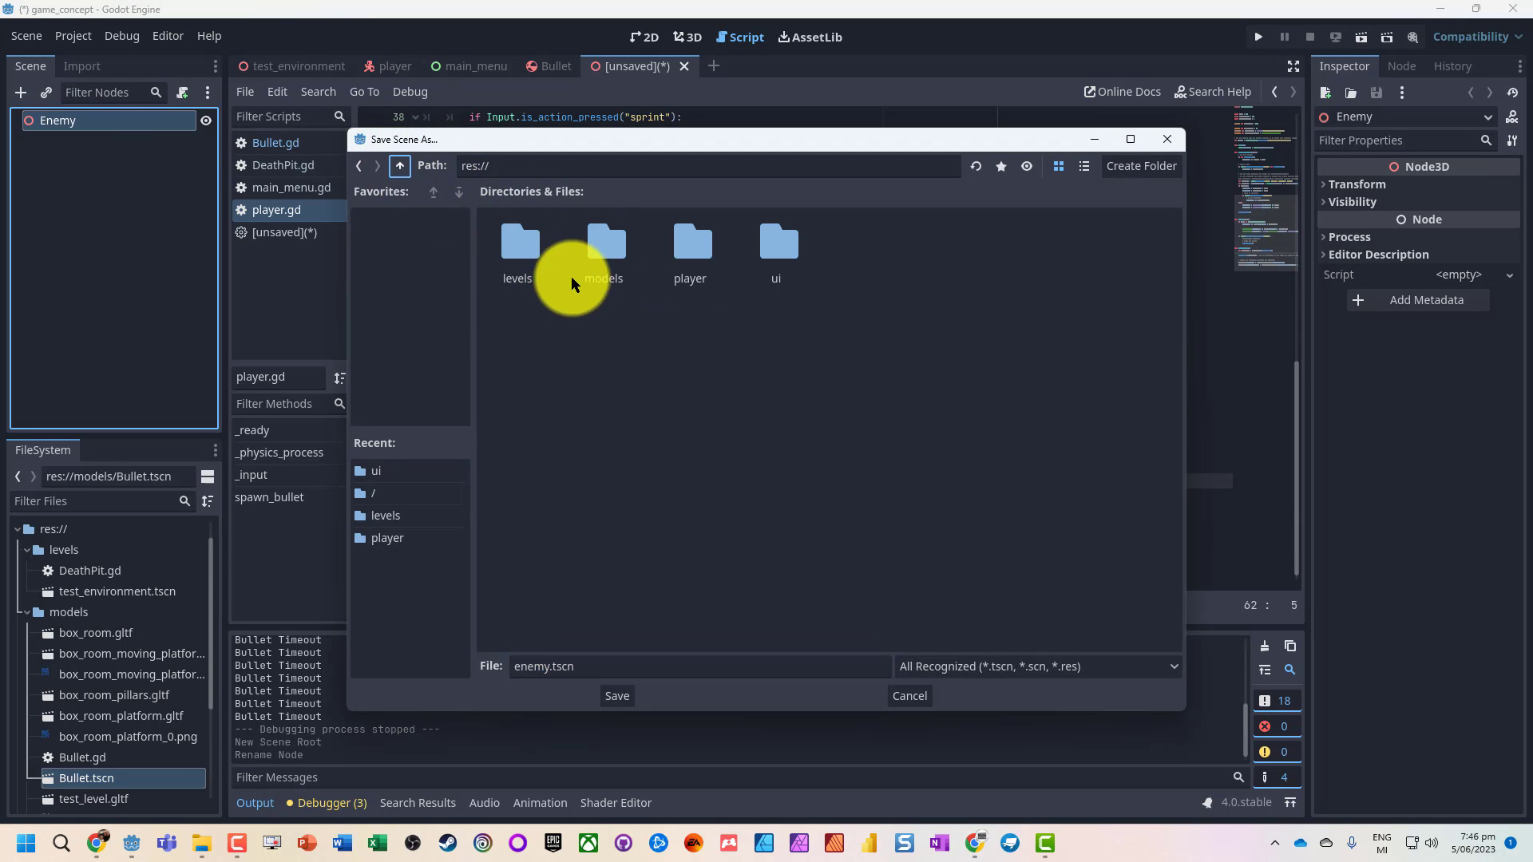
pyautogui.doubleClick(599, 238)
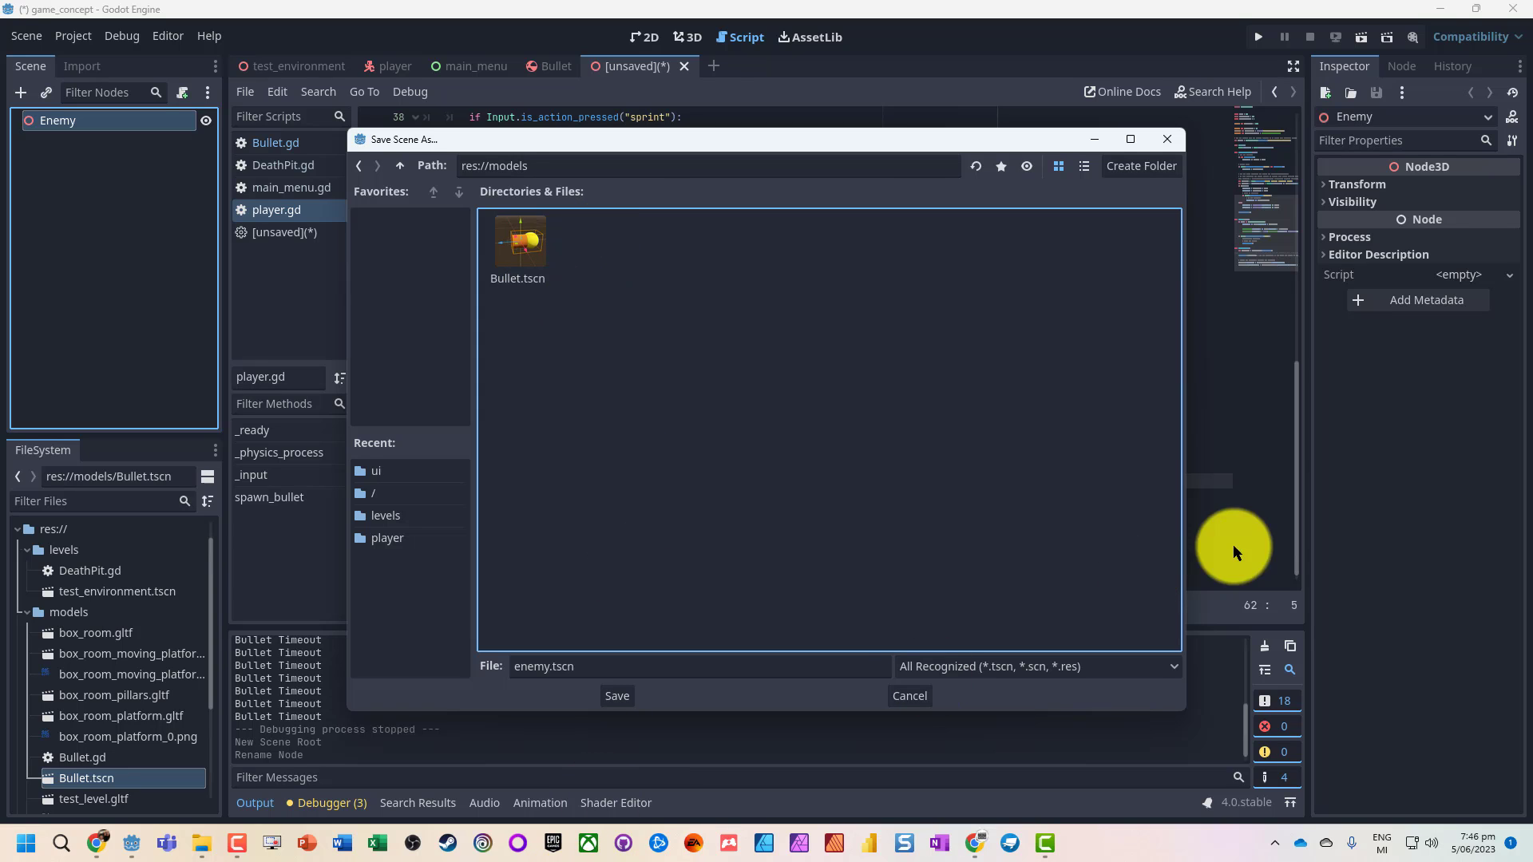
pyautogui.click(624, 696)
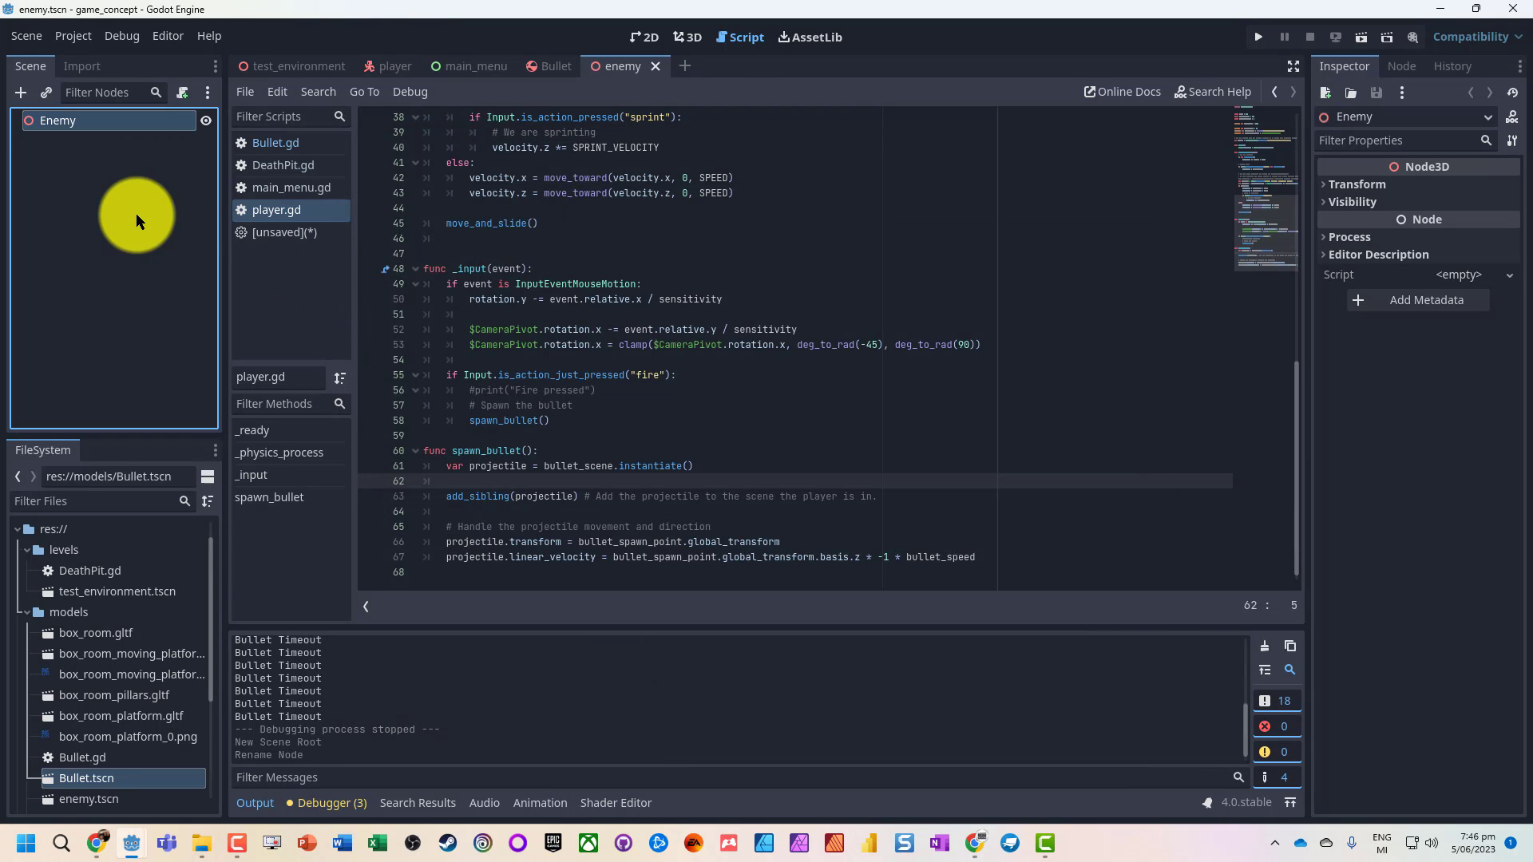
pyautogui.rightClick(91, 121)
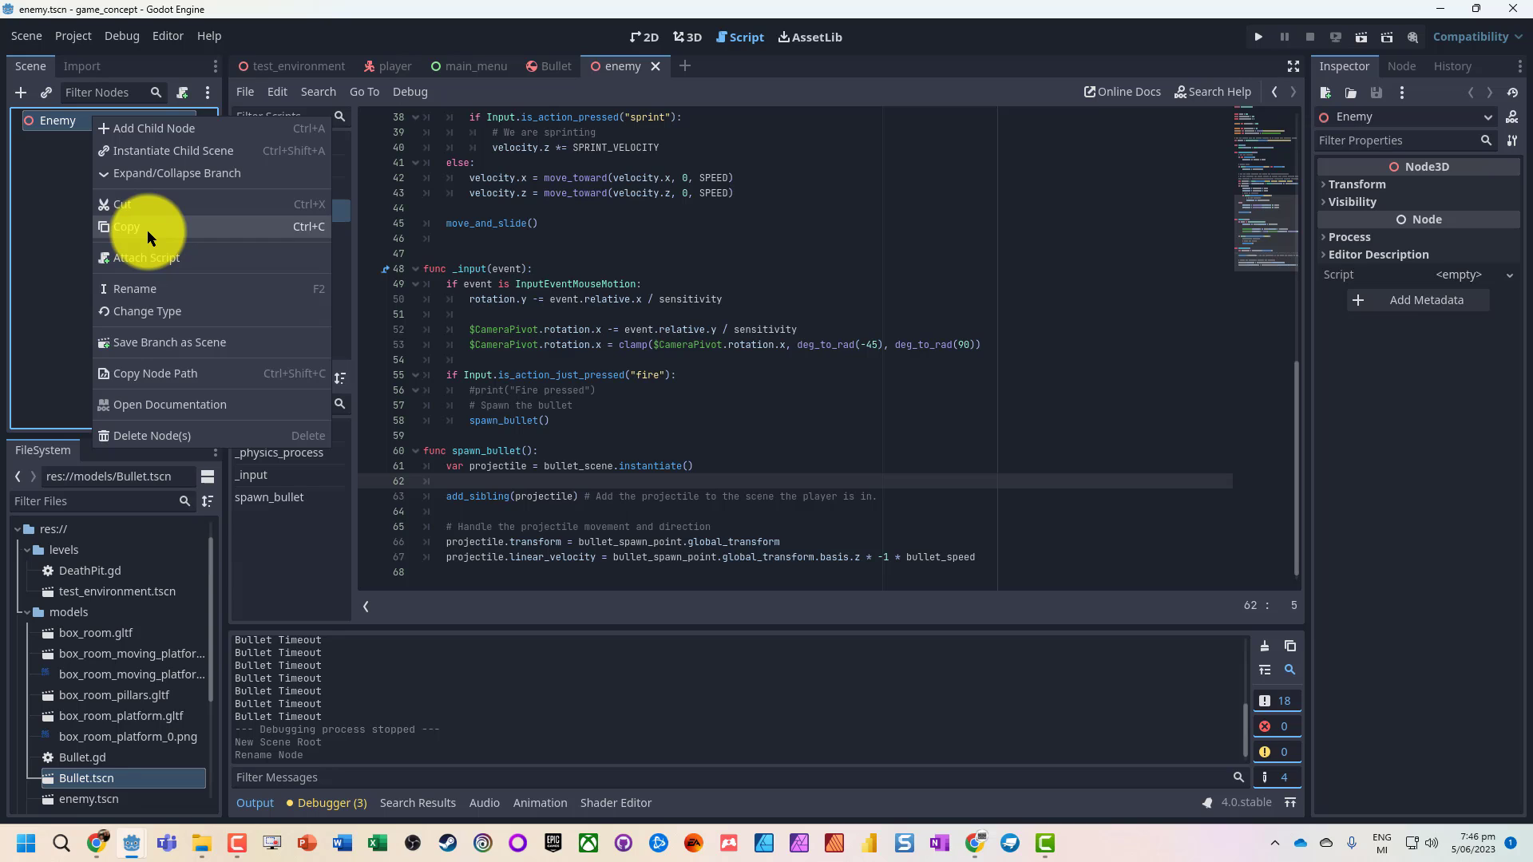
# Add a Node3D child named Model under Enemy.
pyautogui.click(139, 129)
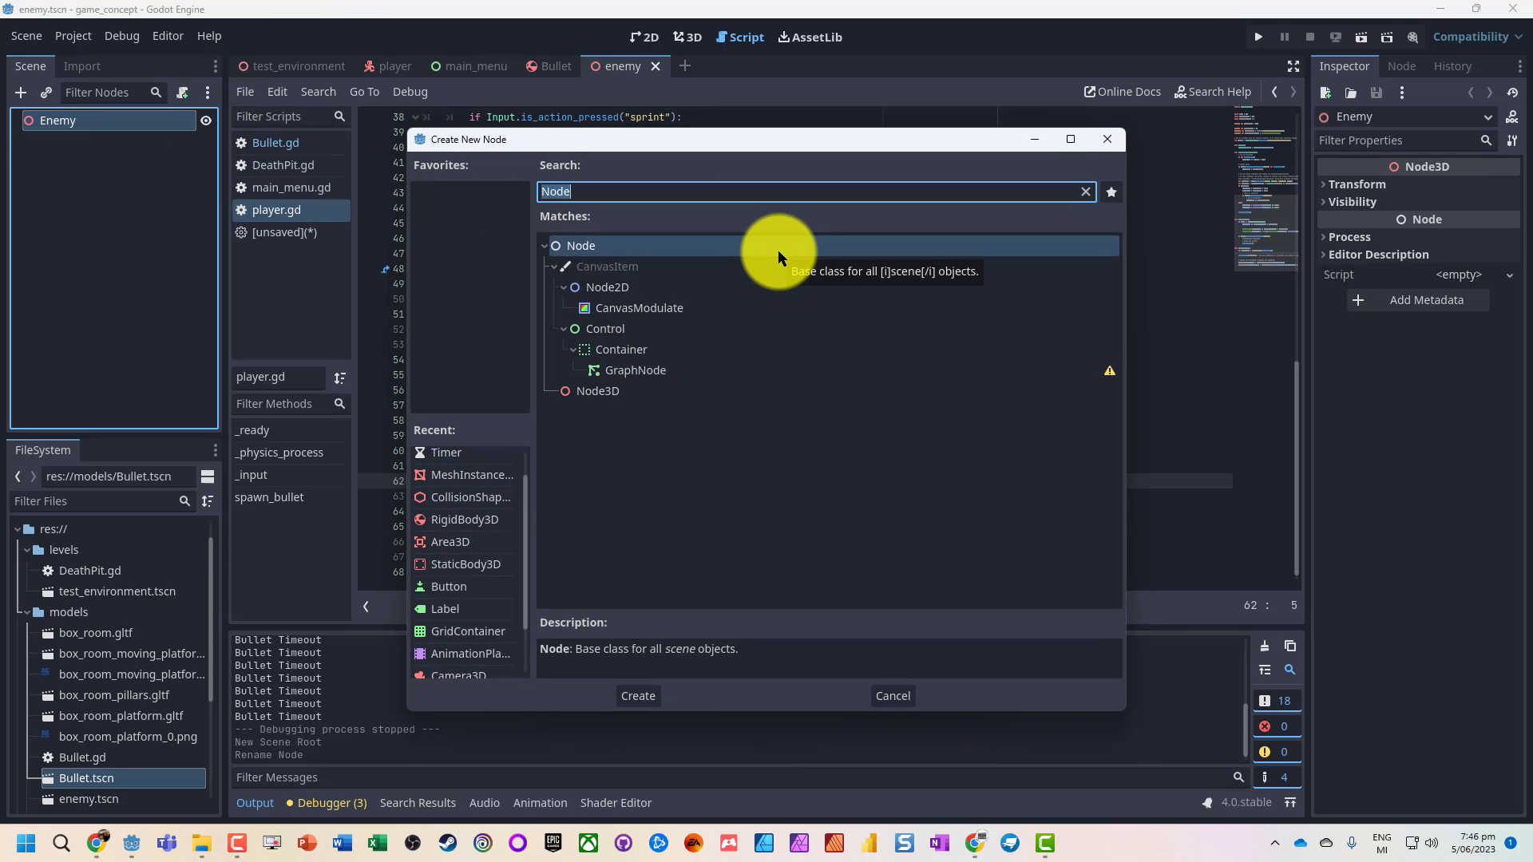
pyautogui.doubleClick(598, 391)
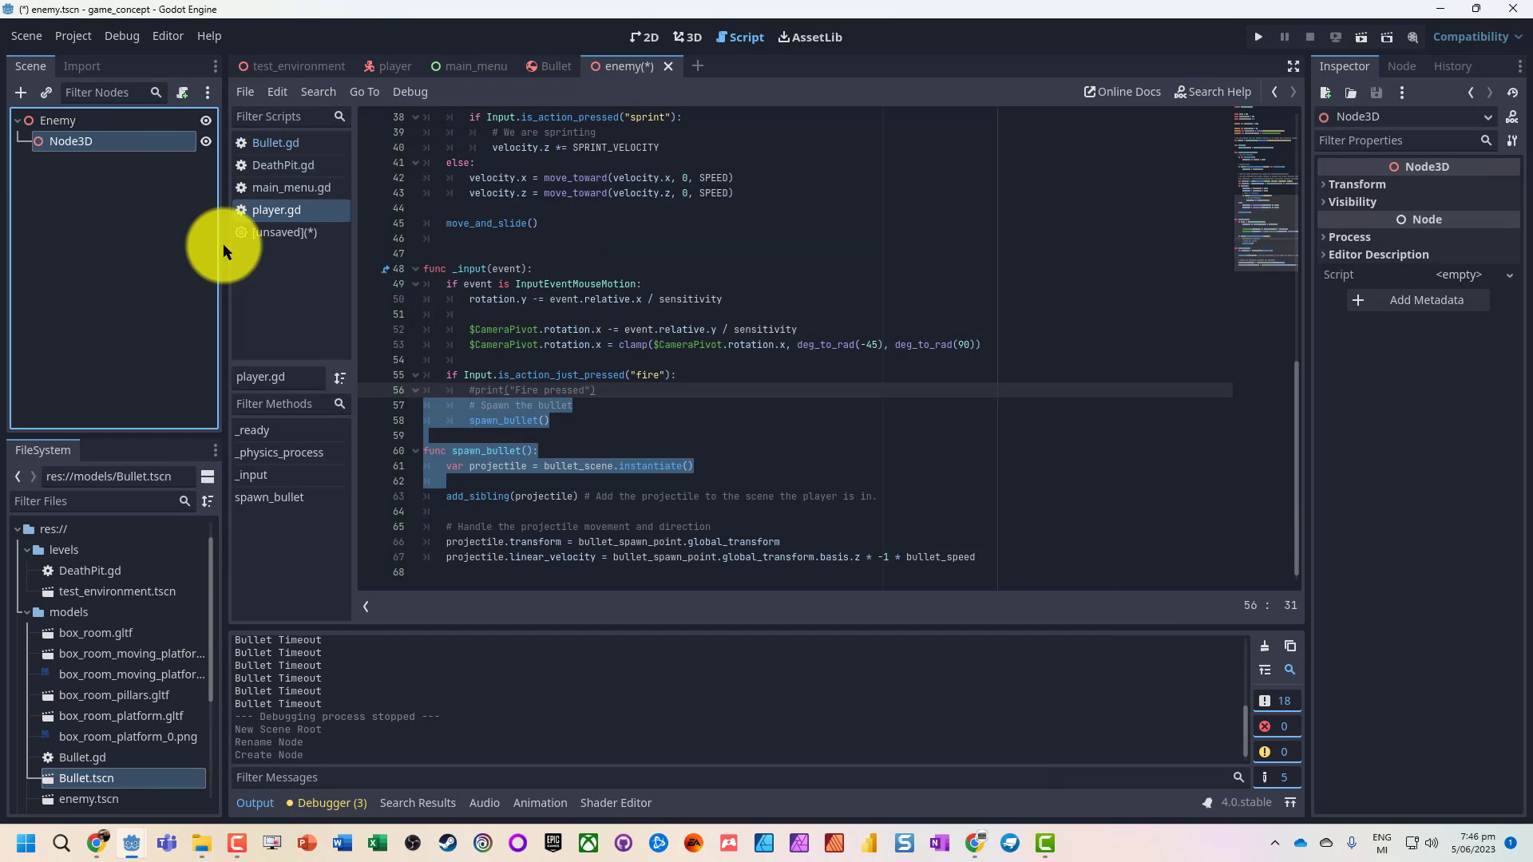
pyautogui.press('F2')
pyautogui.write('Mo')
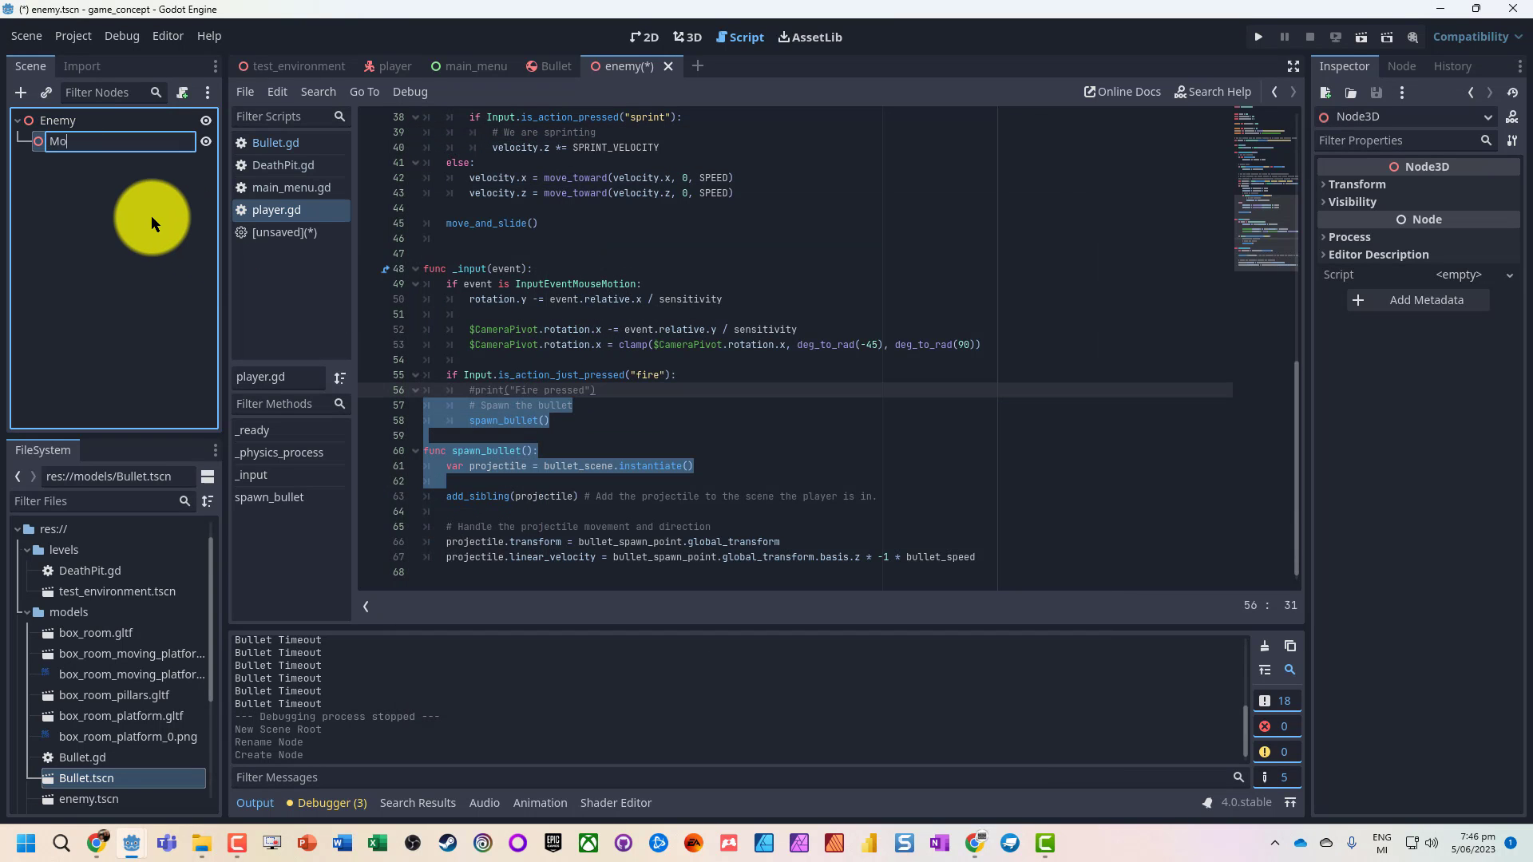
pyautogui.write('del')
pyautogui.press('Return')
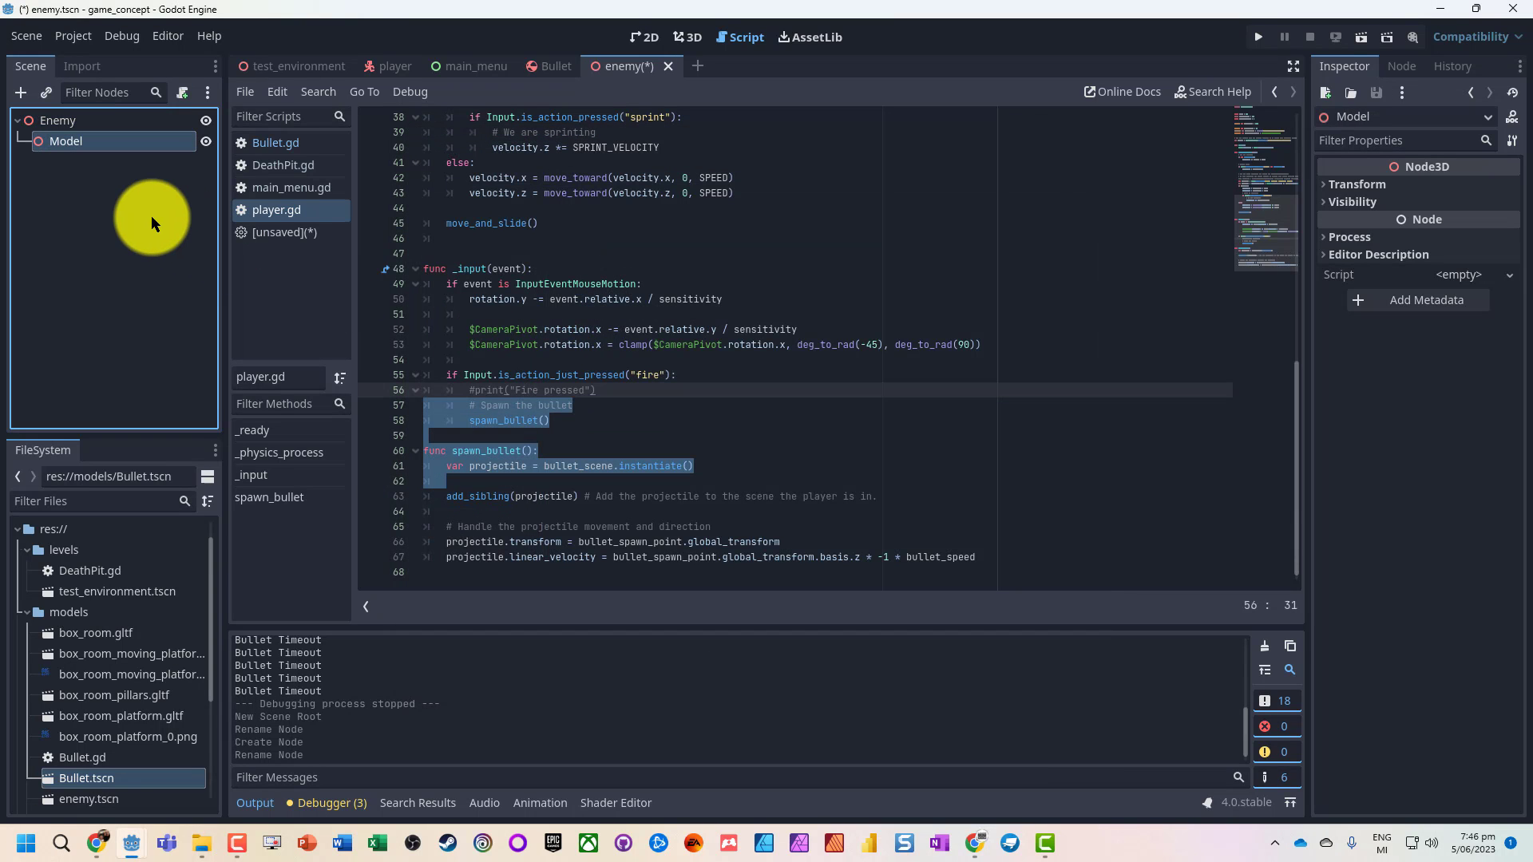
# Add an Area3D child under Enemy.
pyautogui.rightClick(84, 117)
pyautogui.click(105, 130)
pyautogui.write('Area3D')
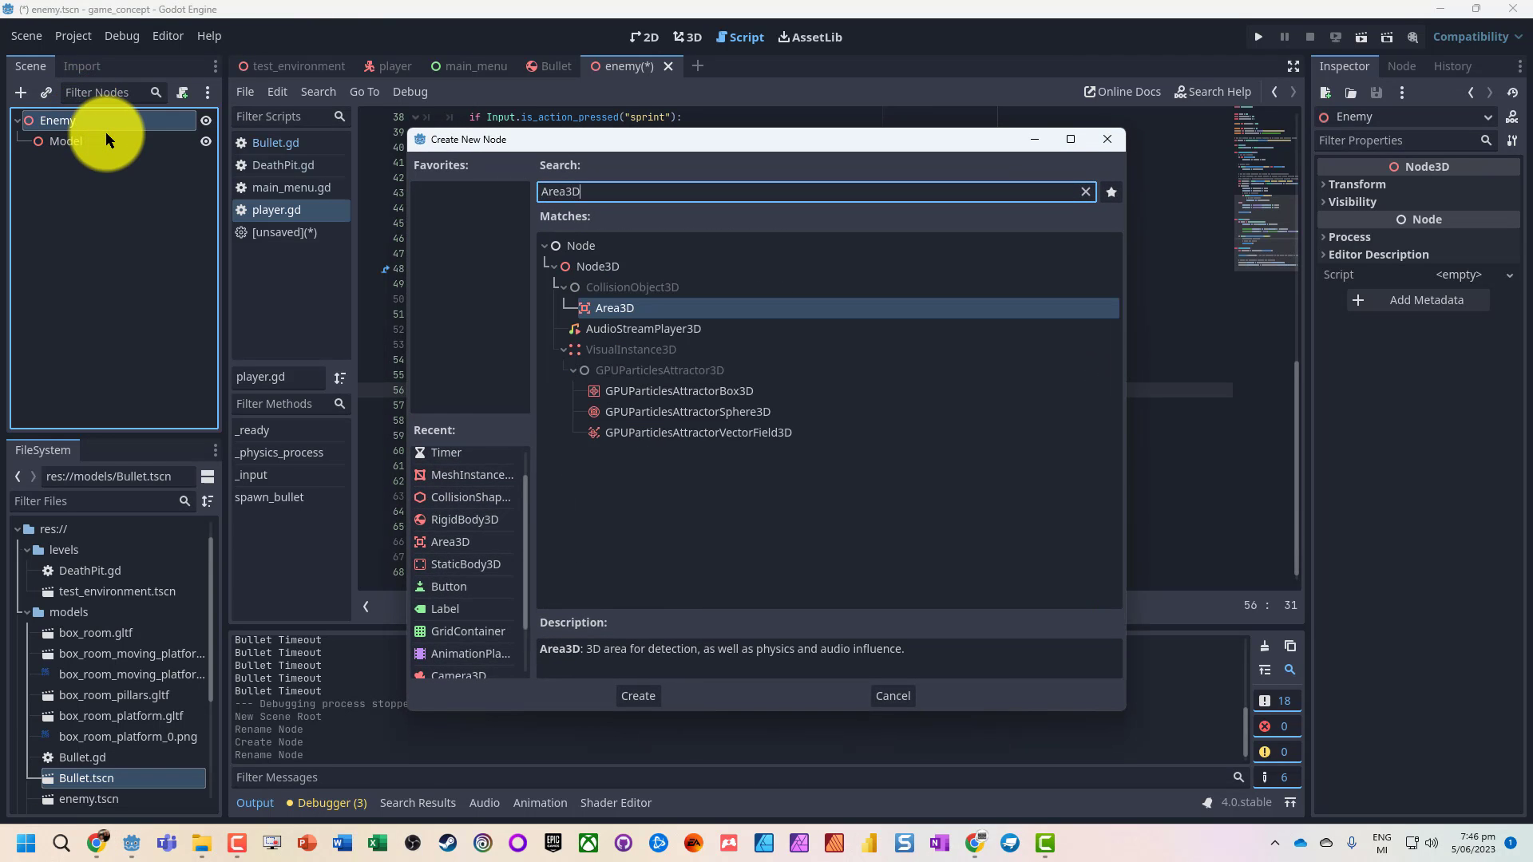
pyautogui.press('Return')
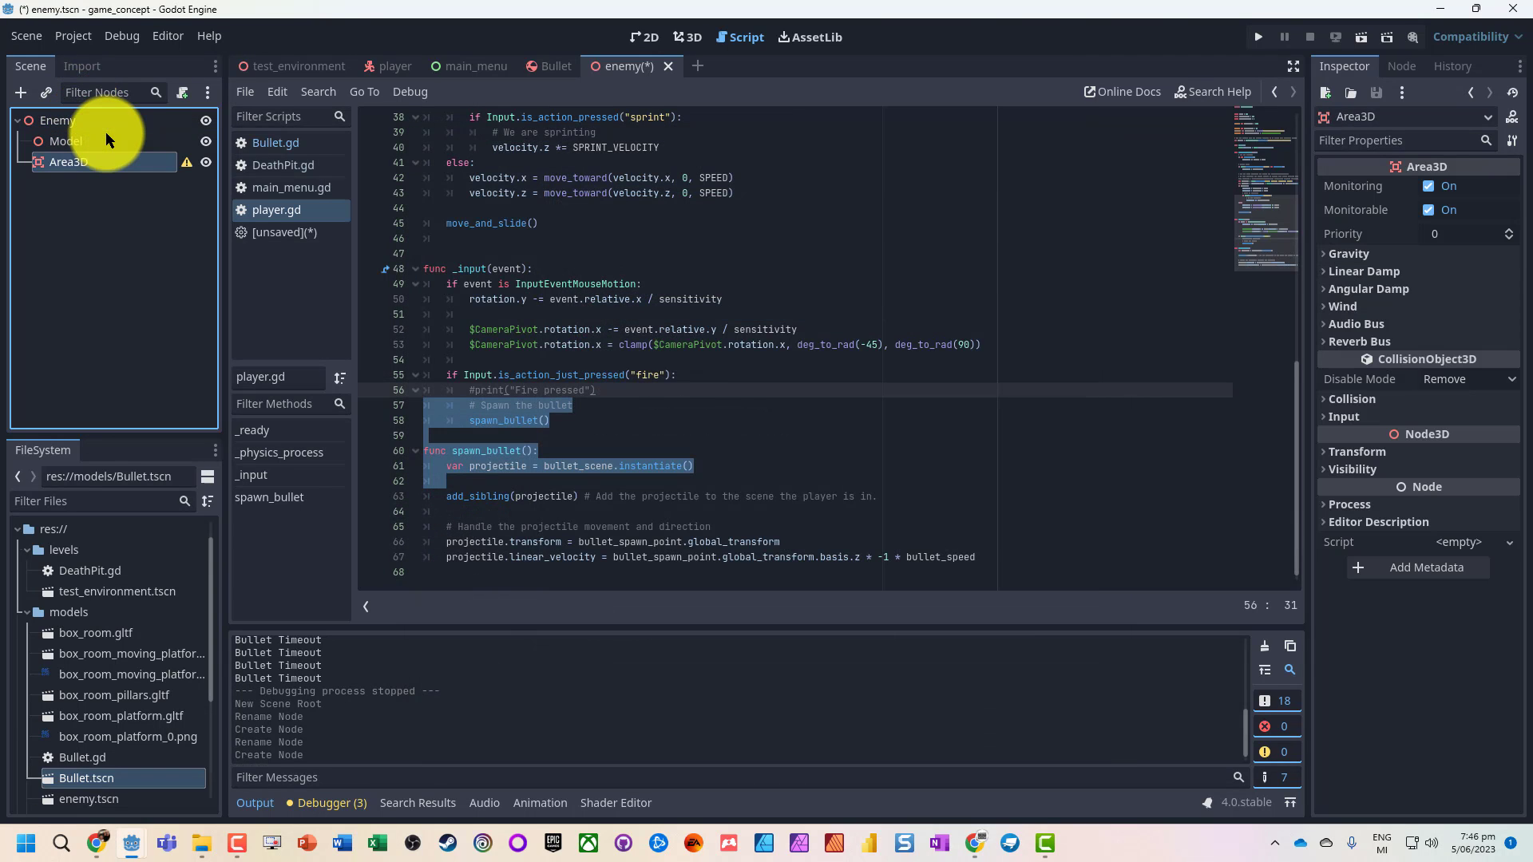
# Add a CollisionShape3D under Area3D and give it a new CapsuleShape3D.
pyautogui.rightClick(71, 163)
pyautogui.click(93, 171)
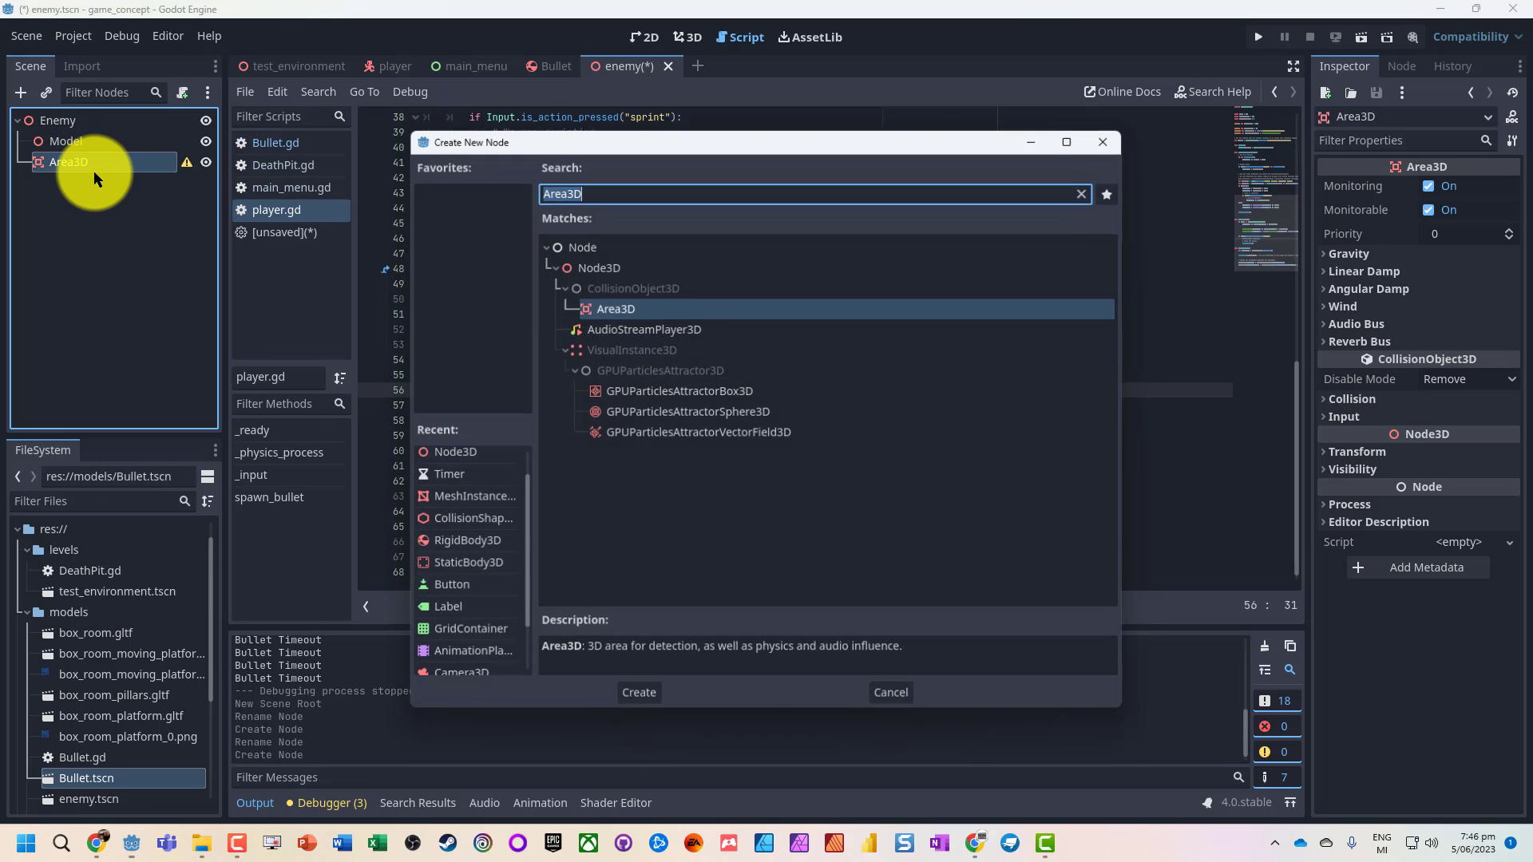
pyautogui.write('Col')
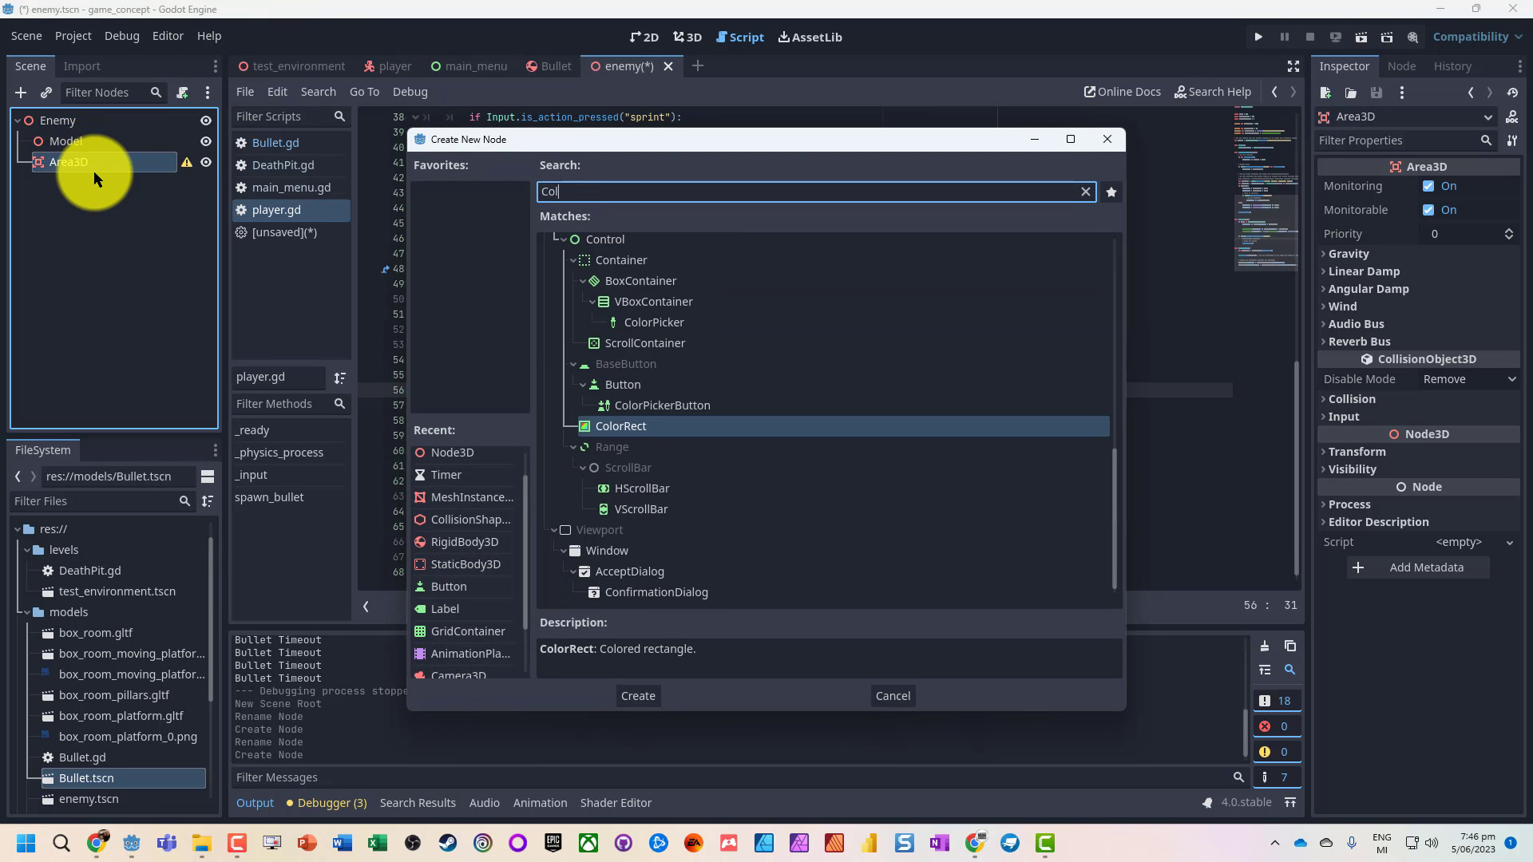
pyautogui.write('lision')
pyautogui.press('Return')
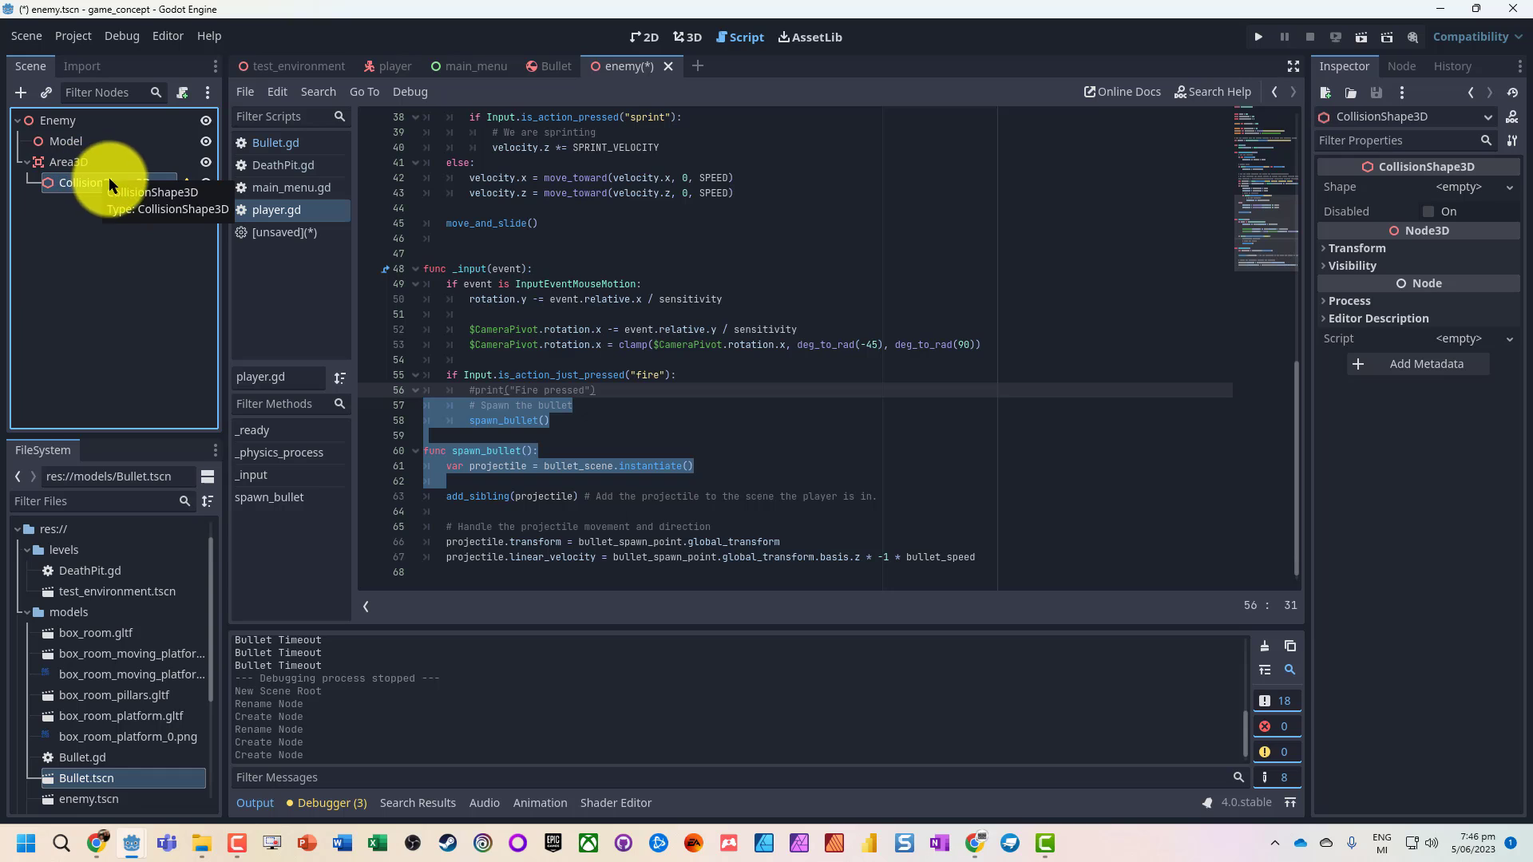
pyautogui.click(1484, 189)
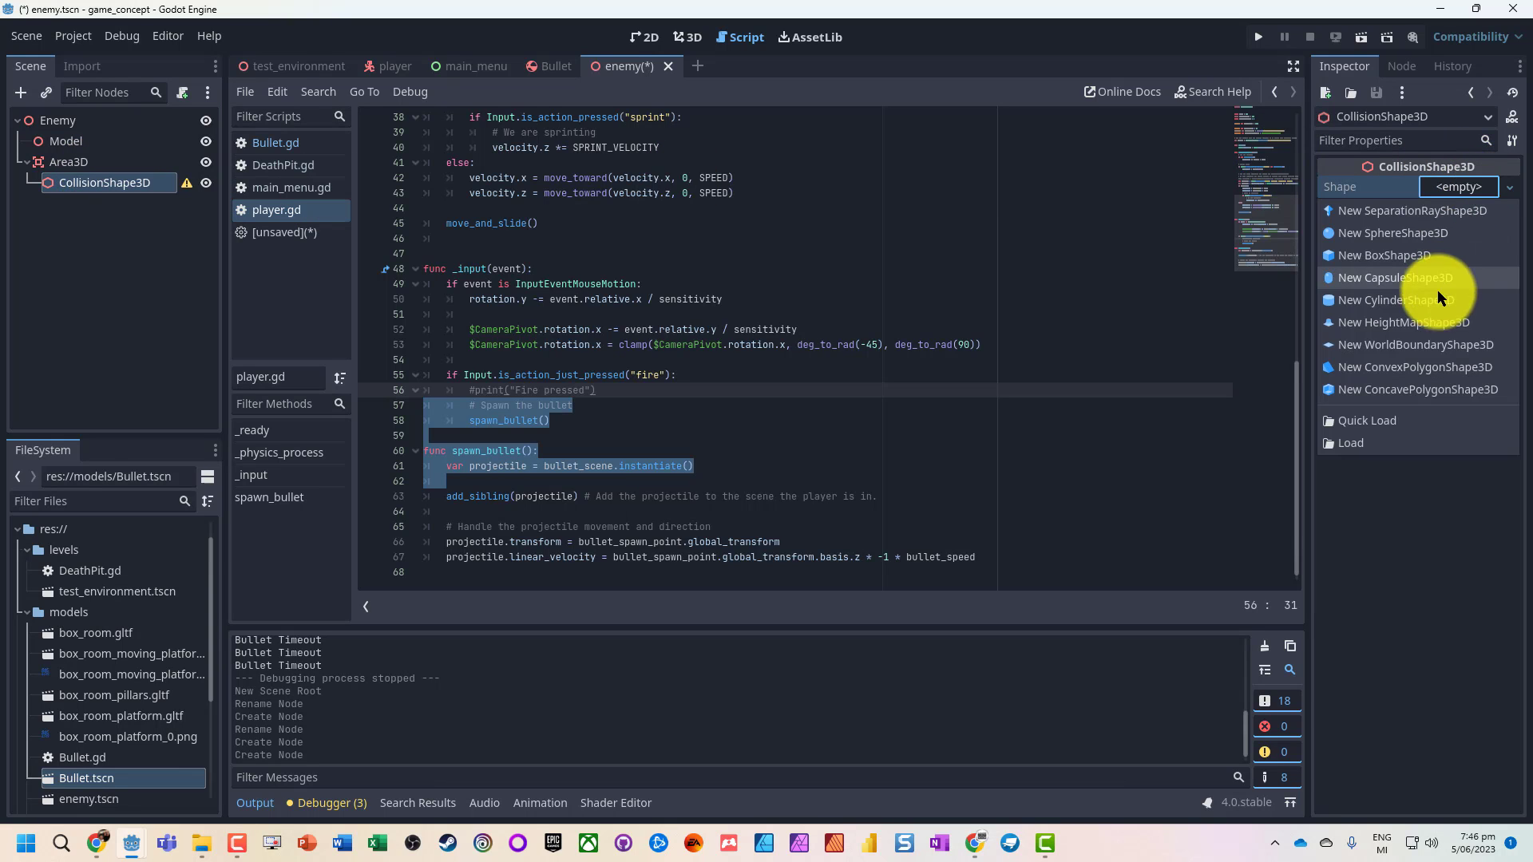
pyautogui.click(1383, 280)
# In the 3D view, add a MeshInstance3D under Model and duplicate it with Ctrl+D.
pyautogui.click(687, 38)
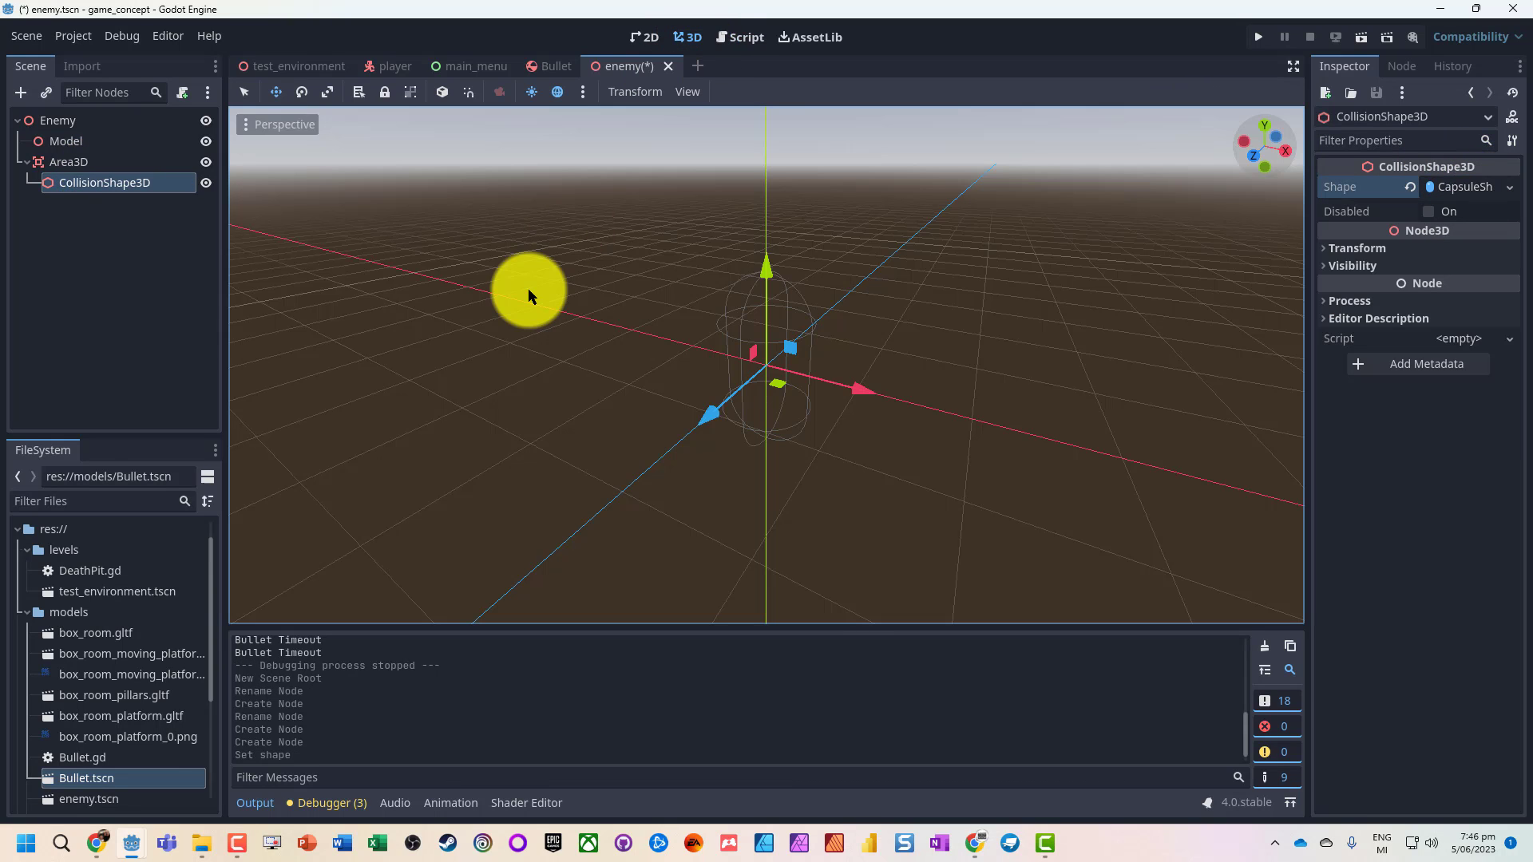
pyautogui.click(60, 142)
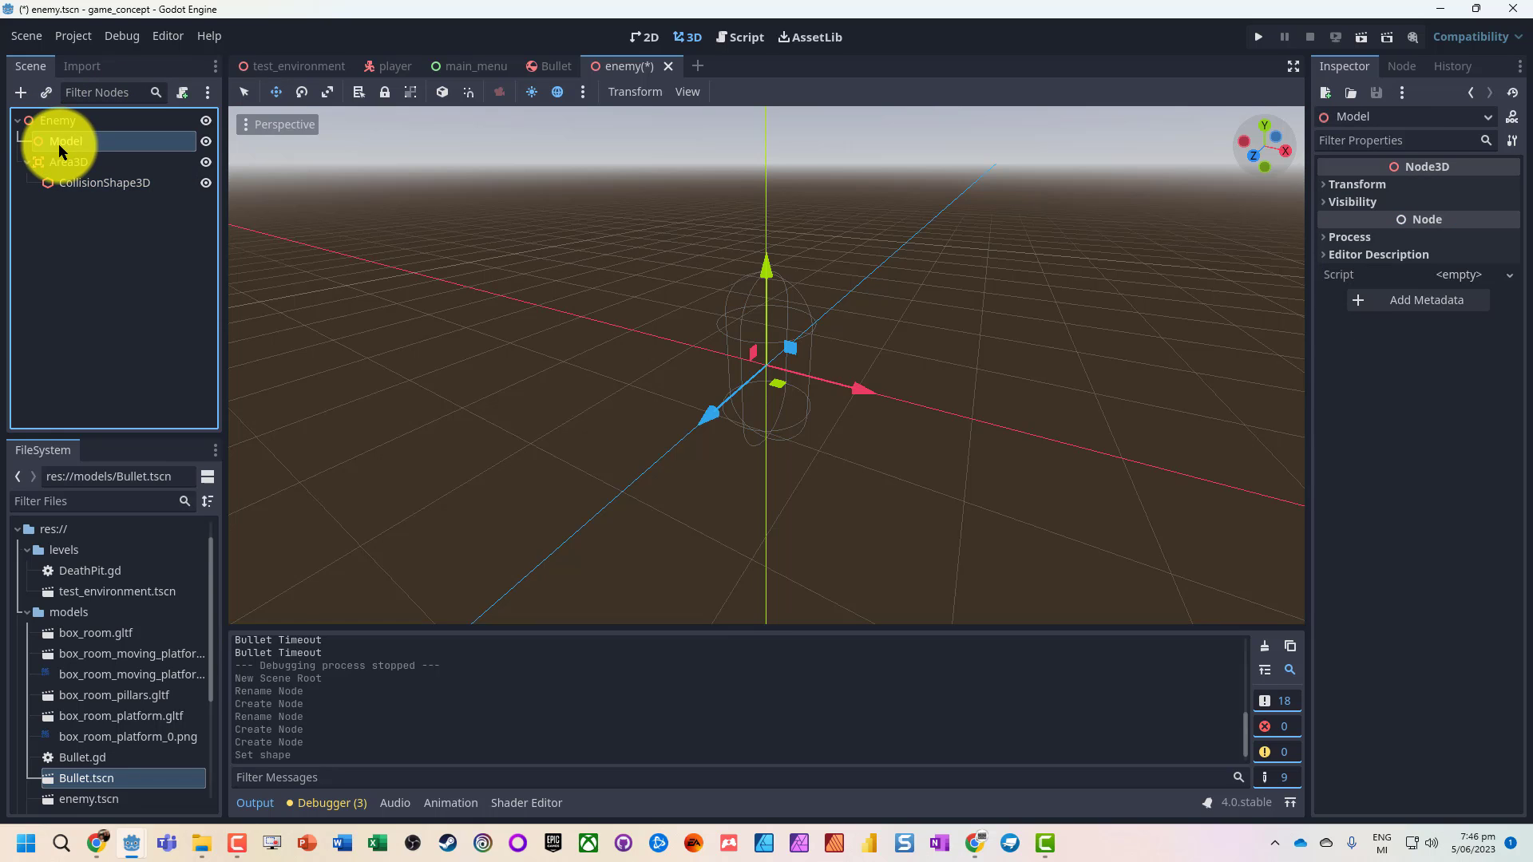
pyautogui.rightClick(60, 142)
pyautogui.click(103, 155)
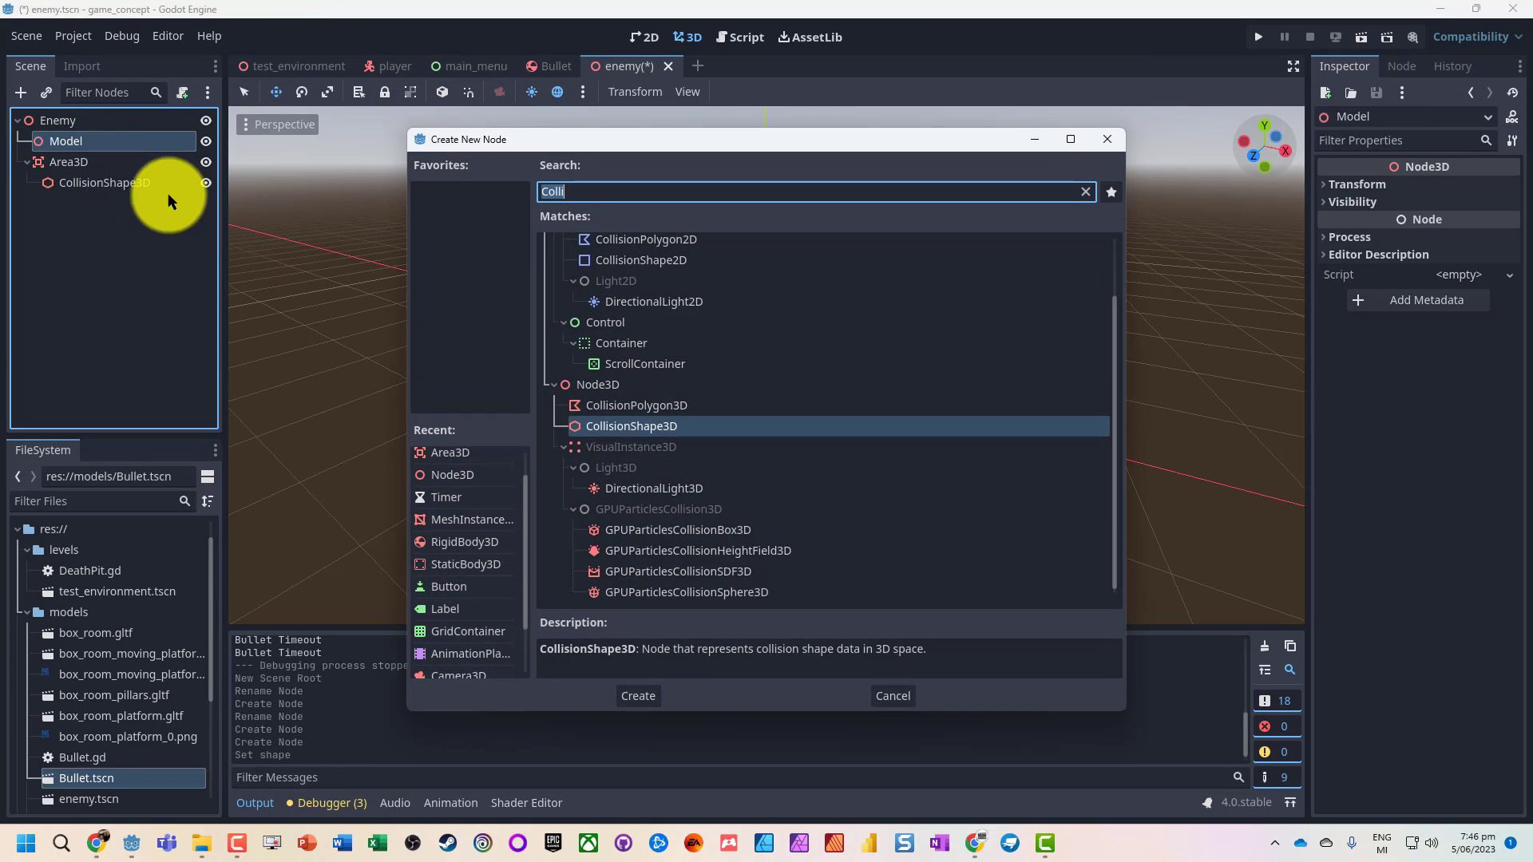
pyautogui.write('mesh')
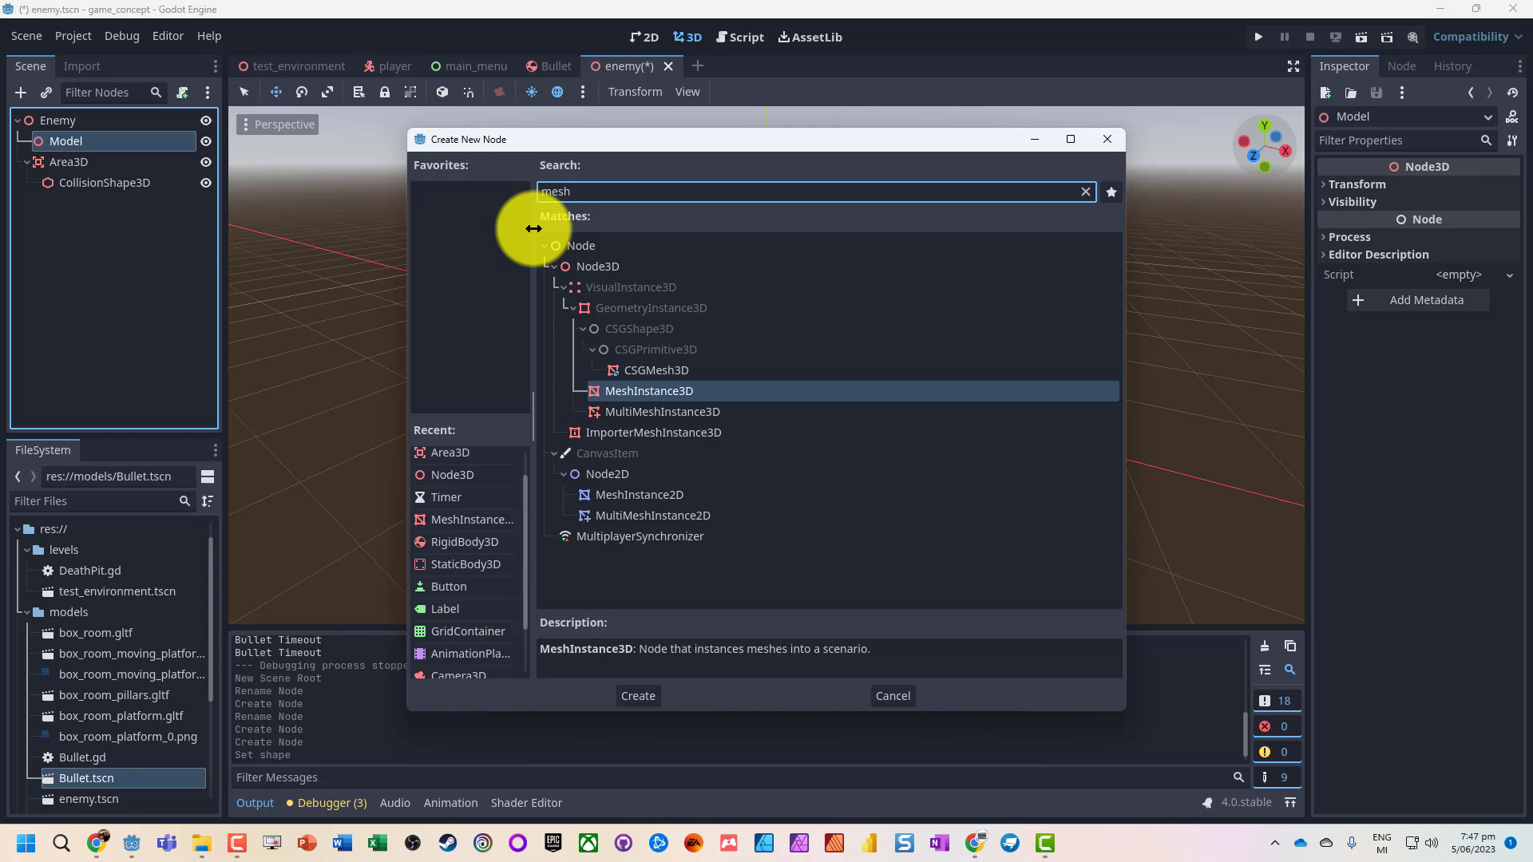
pyautogui.doubleClick(620, 392)
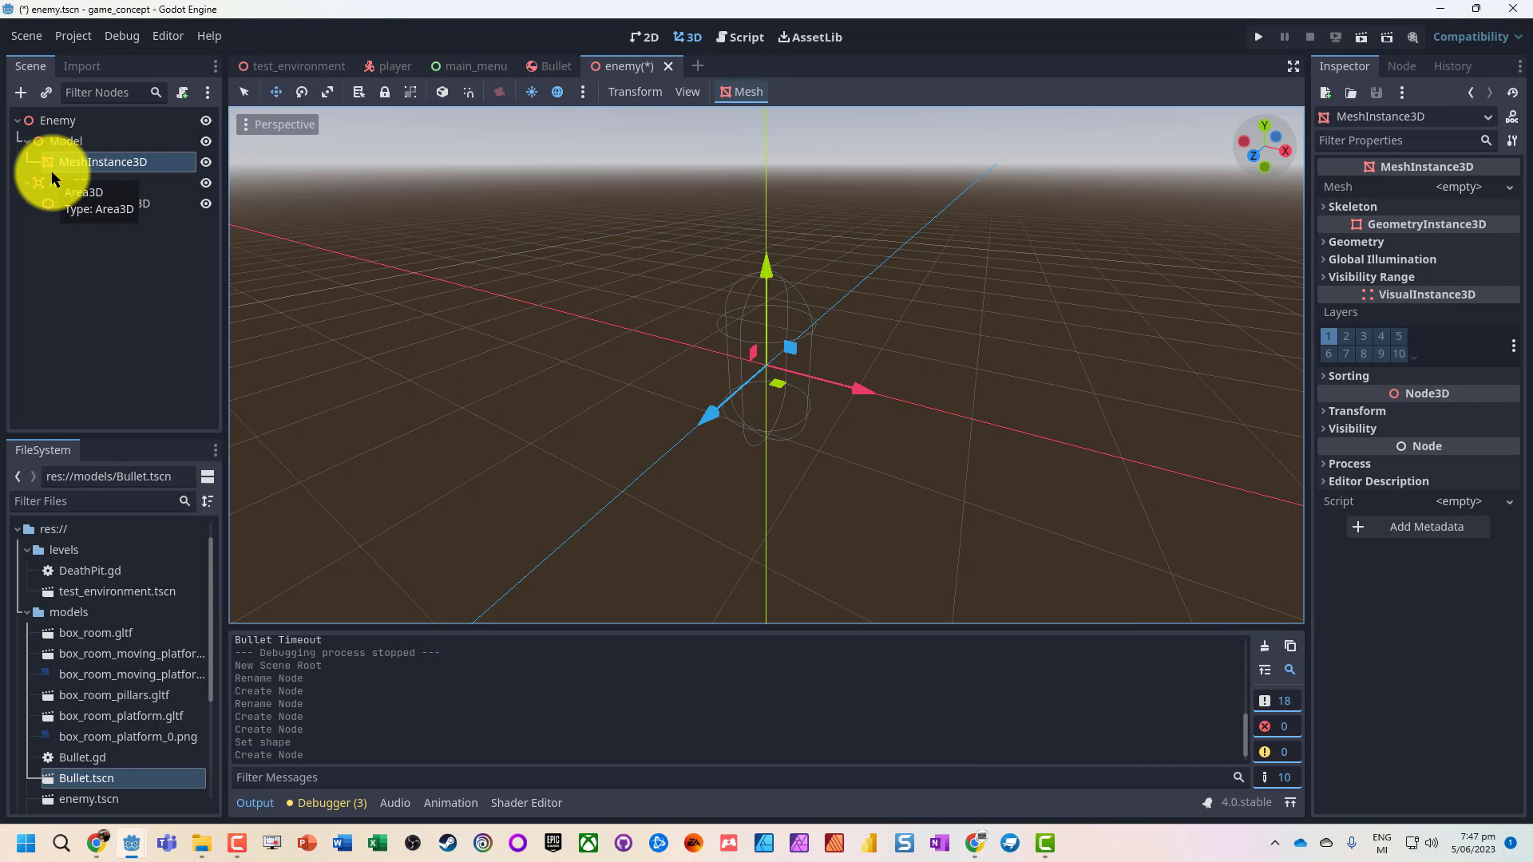
pyautogui.hotkey('ctrl', 'd')
pyautogui.hotkey('ctrl', 'd')
pyautogui.click(74, 160)
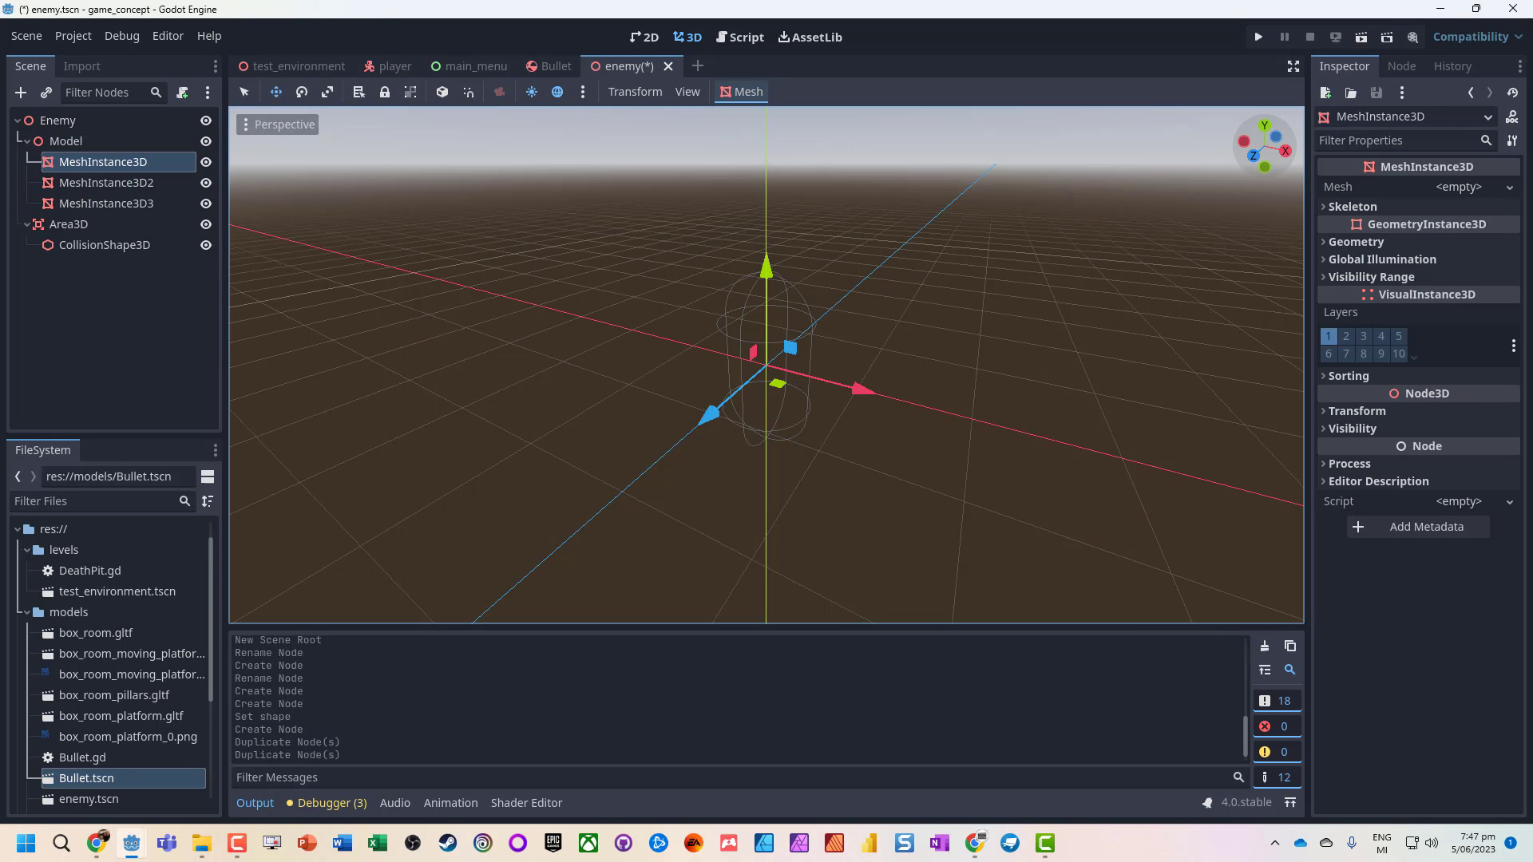
# Give the three mesh nodes a capsule, a box, and a prism mesh respectively.
pyautogui.click(1458, 187)
pyautogui.click(1423, 301)
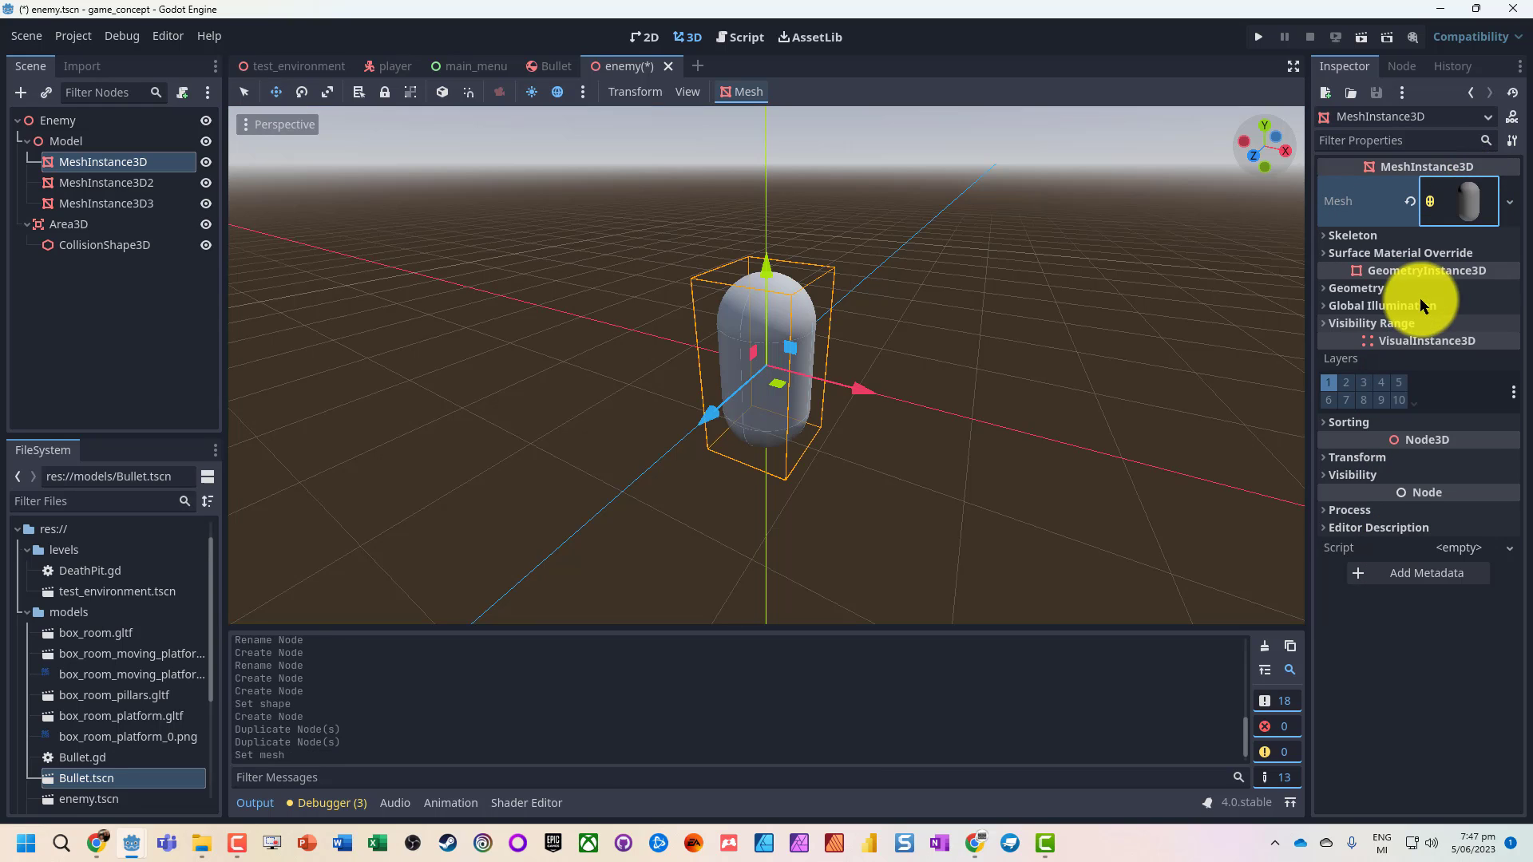
pyautogui.click(112, 182)
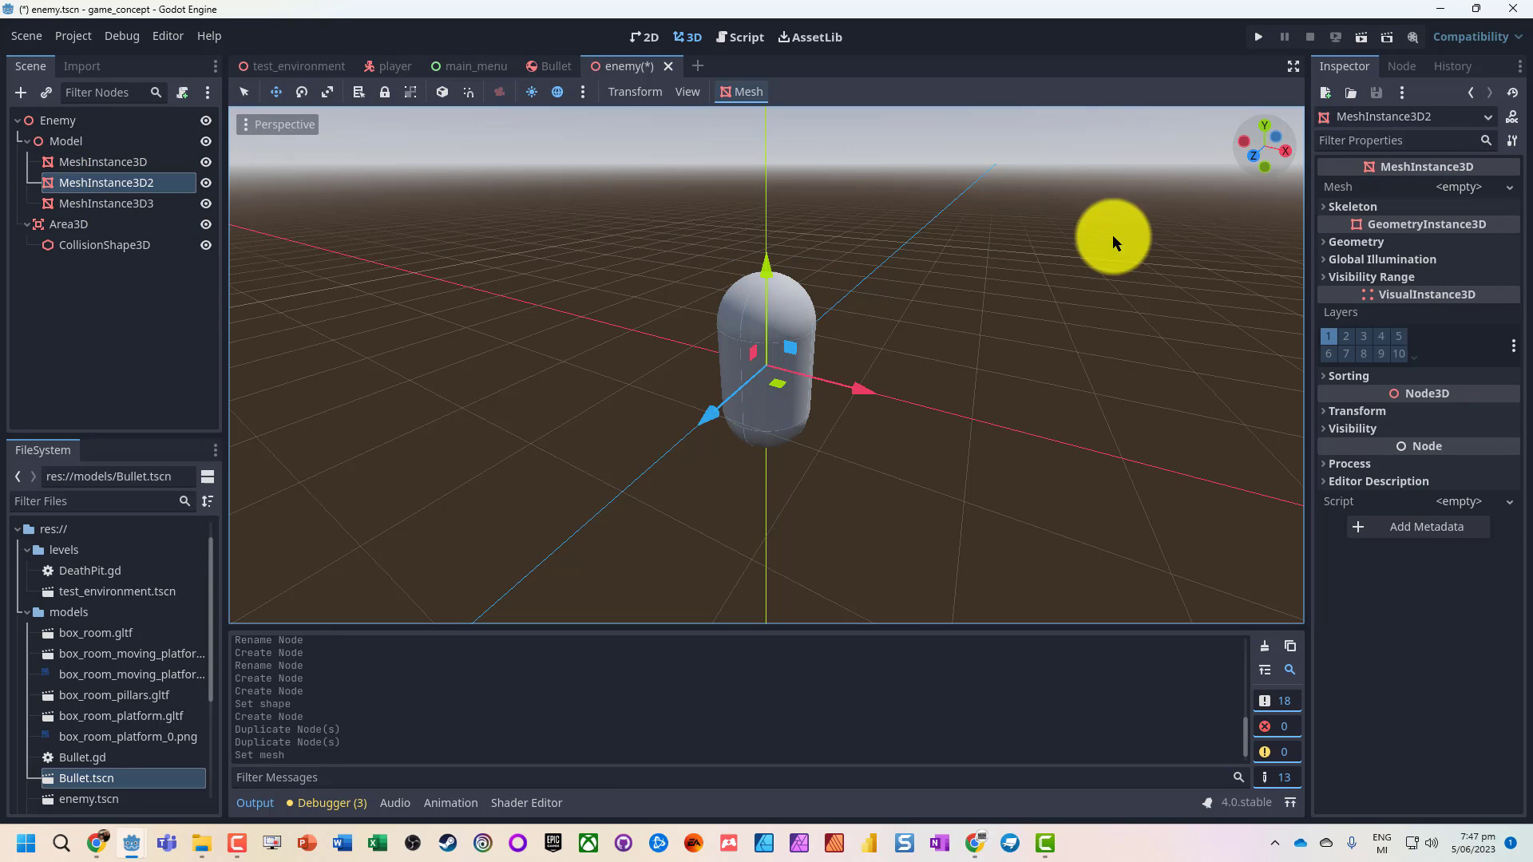
pyautogui.click(1459, 186)
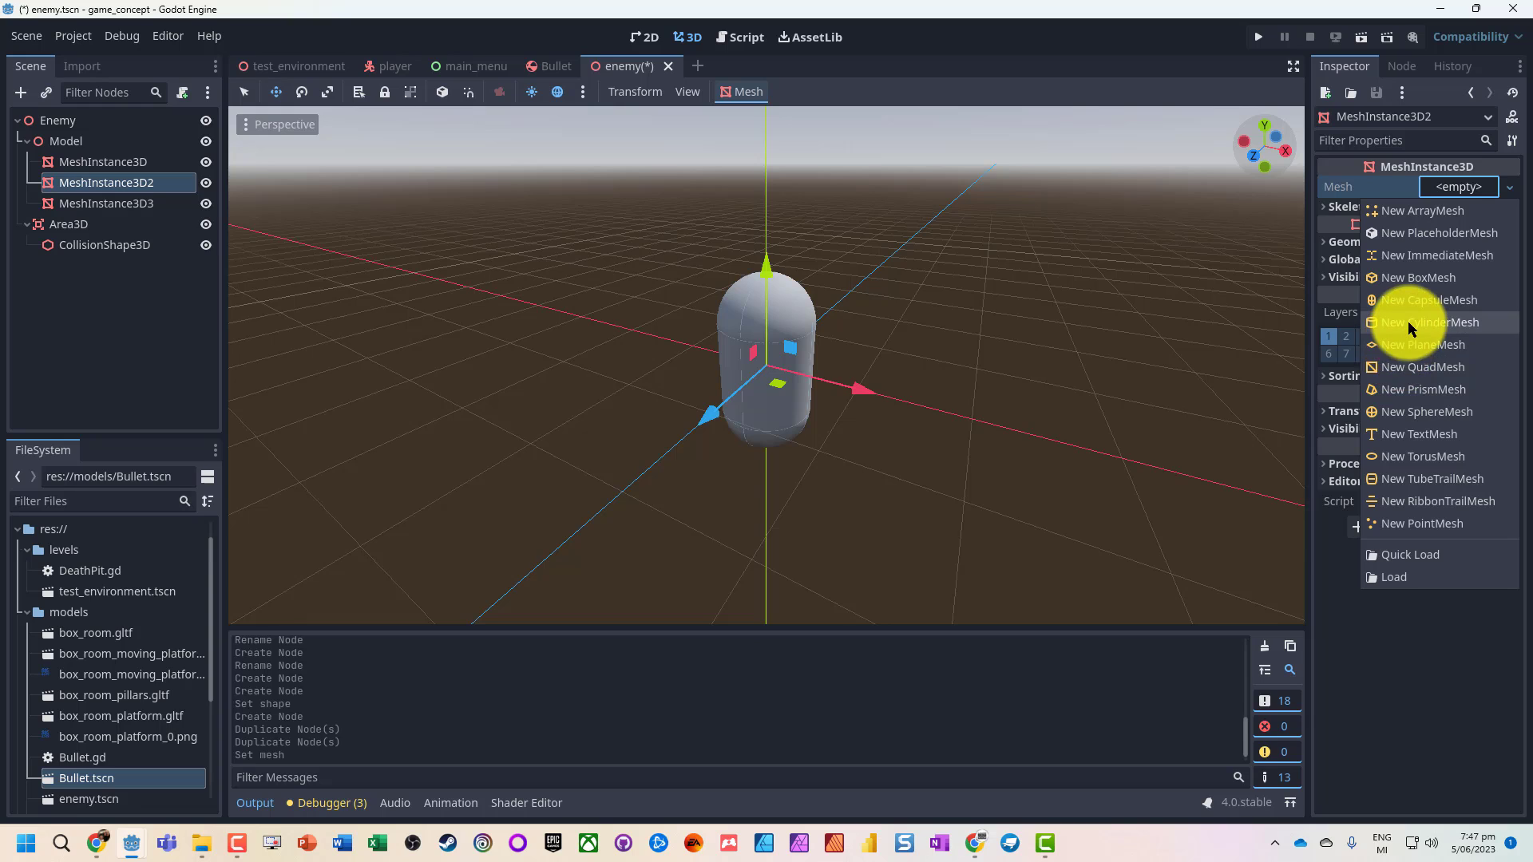
pyautogui.click(1409, 279)
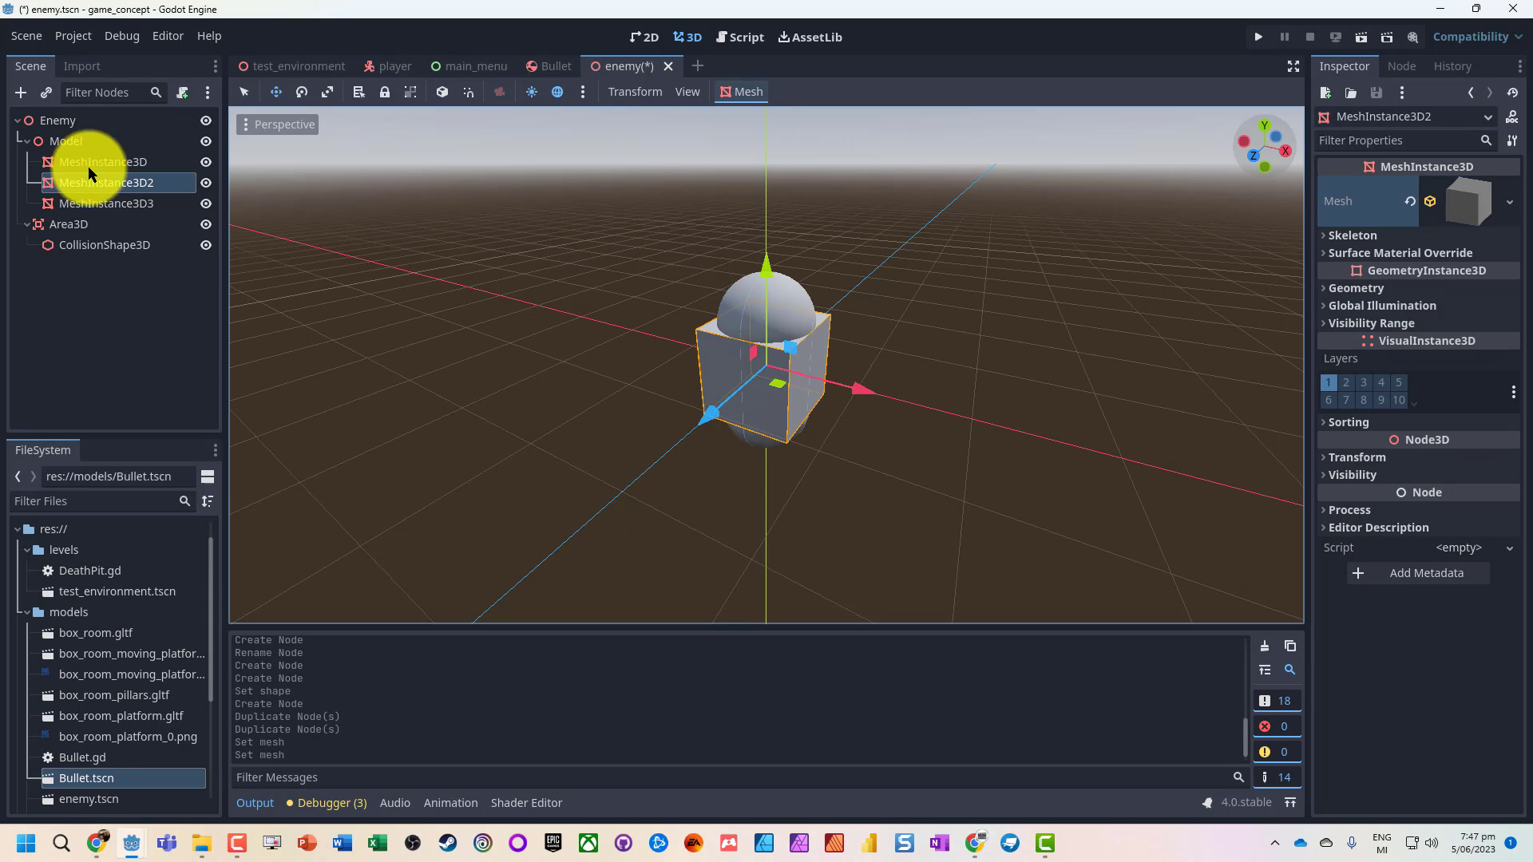
pyautogui.click(158, 201)
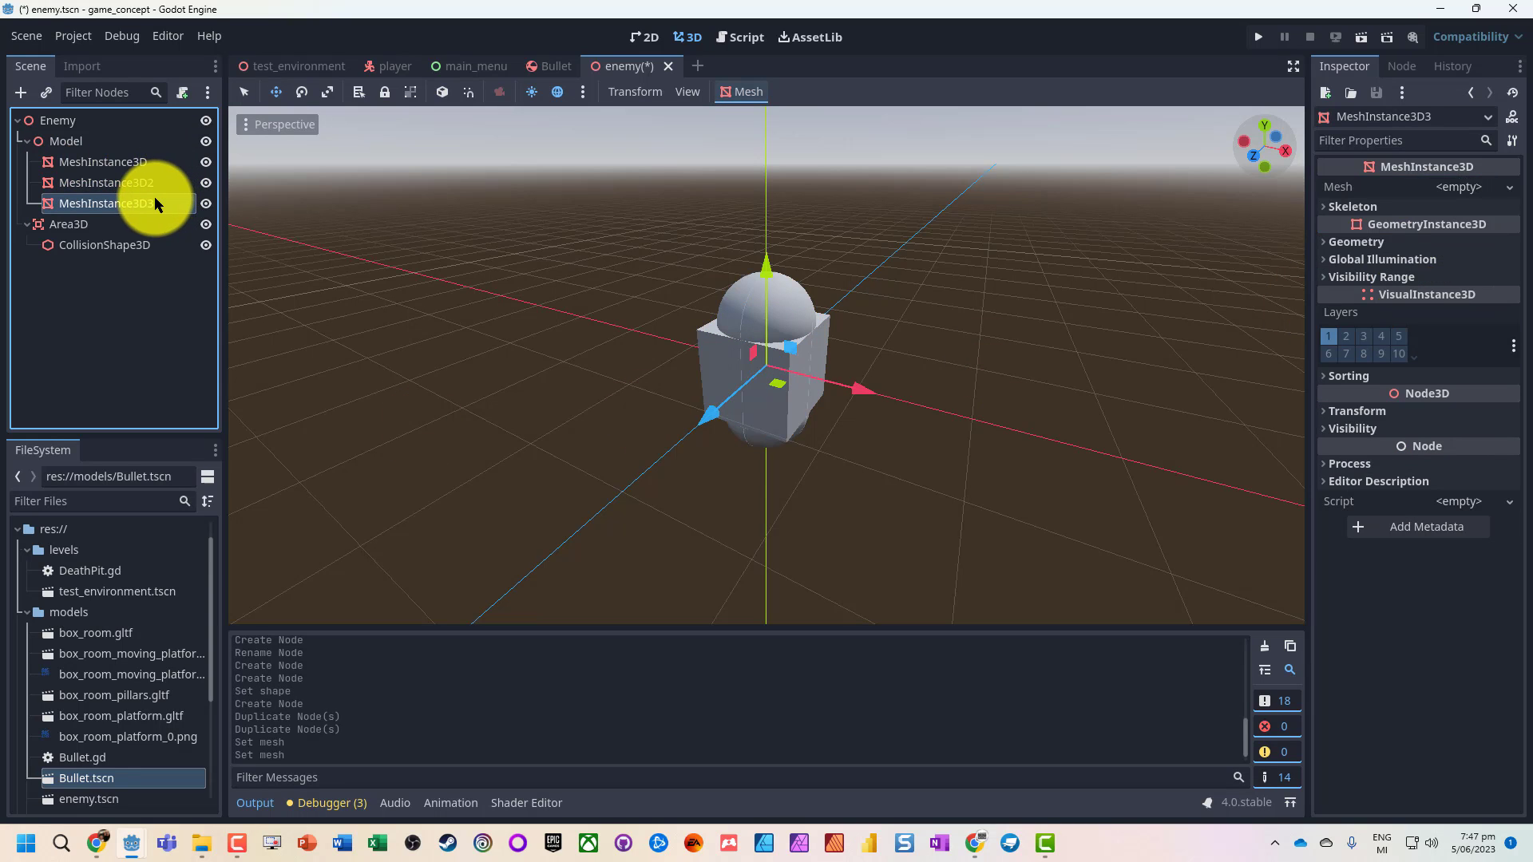
pyautogui.click(1510, 190)
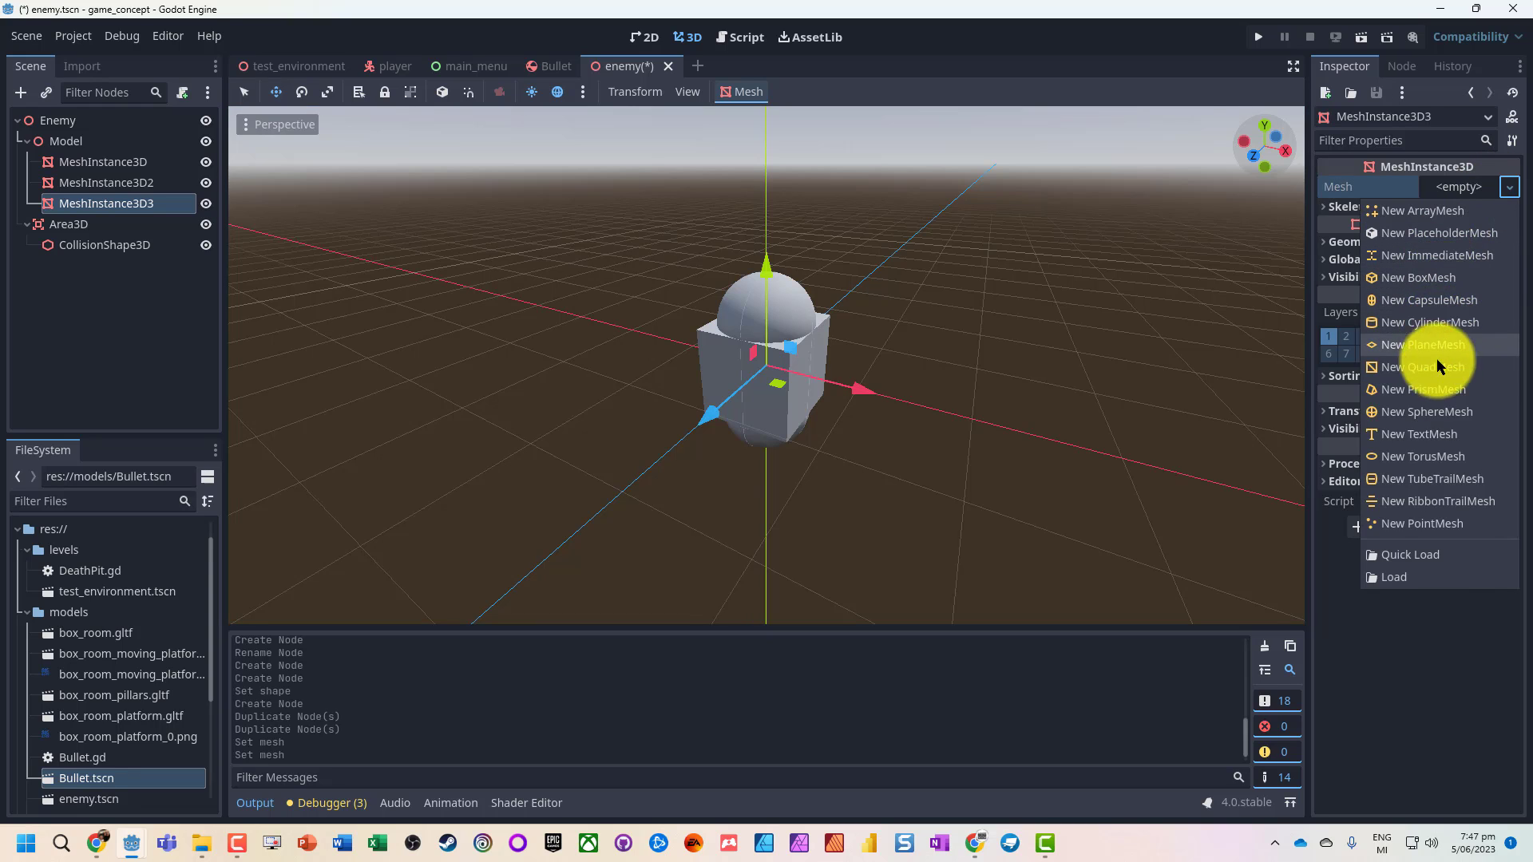
pyautogui.click(1425, 393)
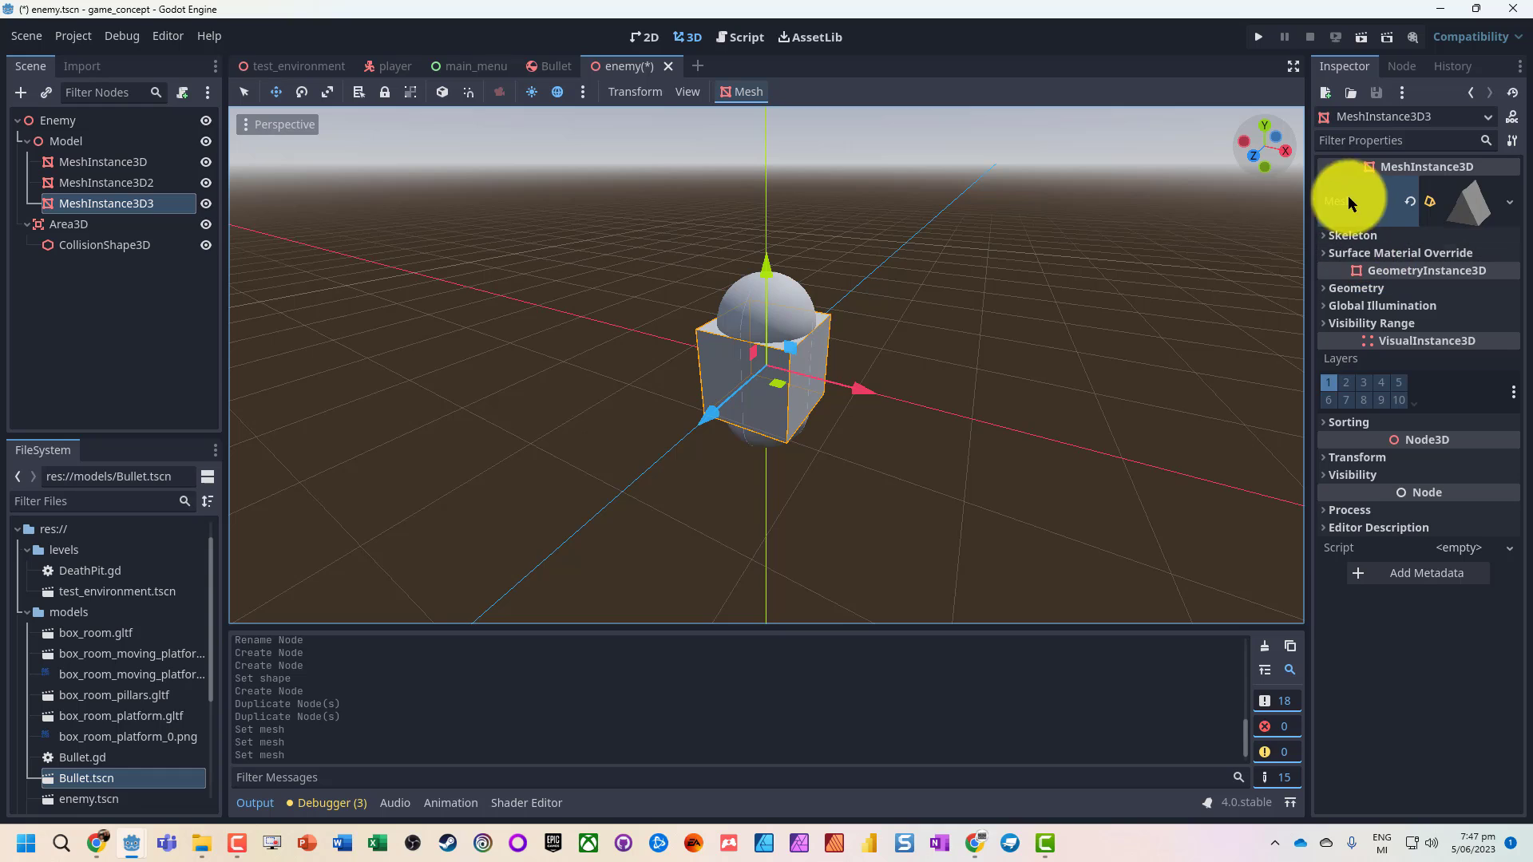
# Hide the box mesh and try resizing the prism, undoing back to size 1,1,1.
pyautogui.click(1467, 200)
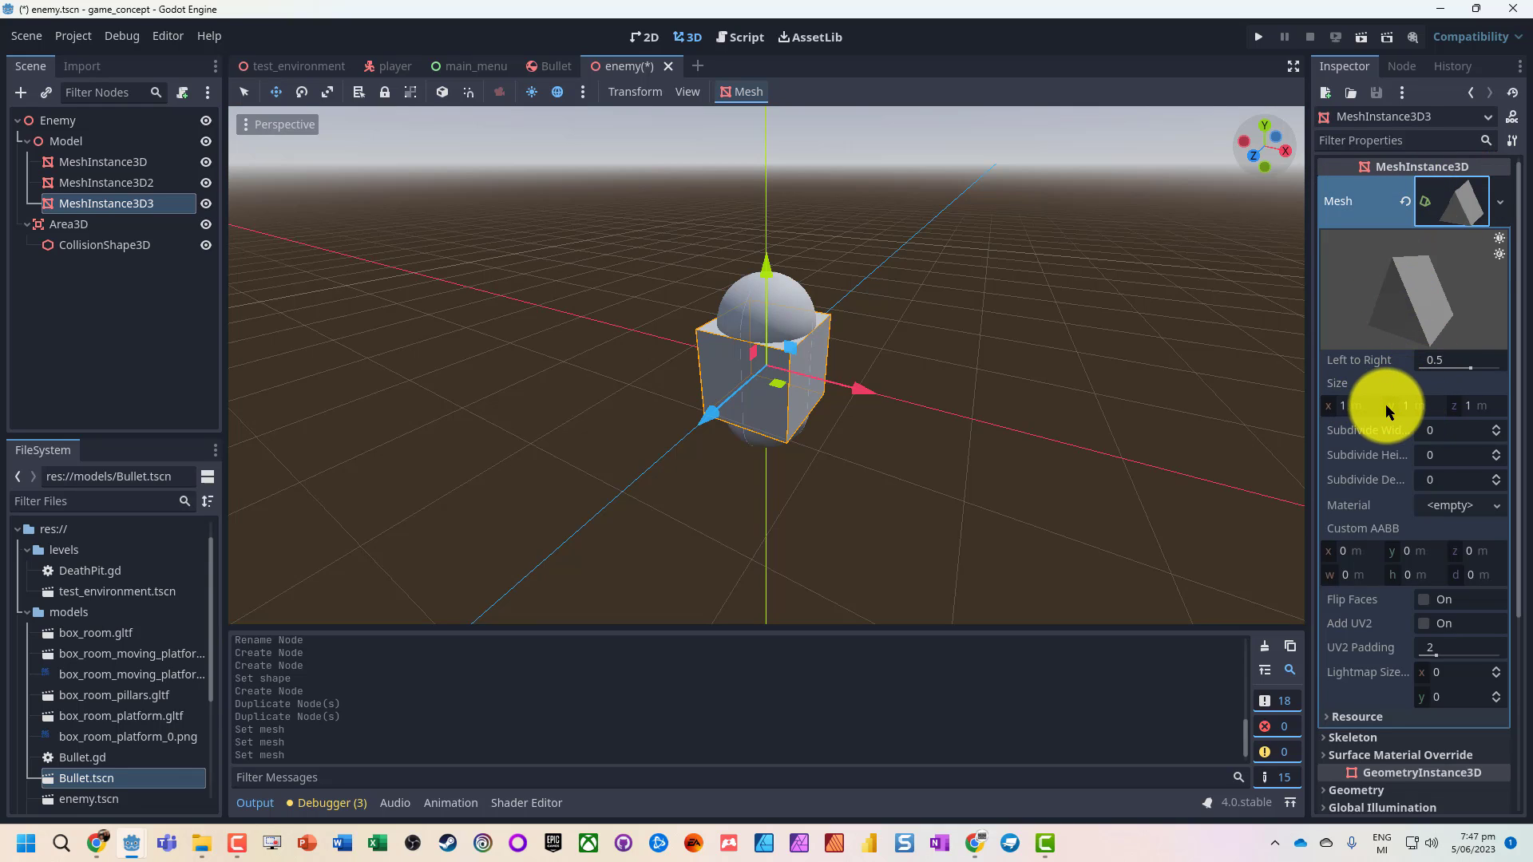
pyautogui.click(205, 182)
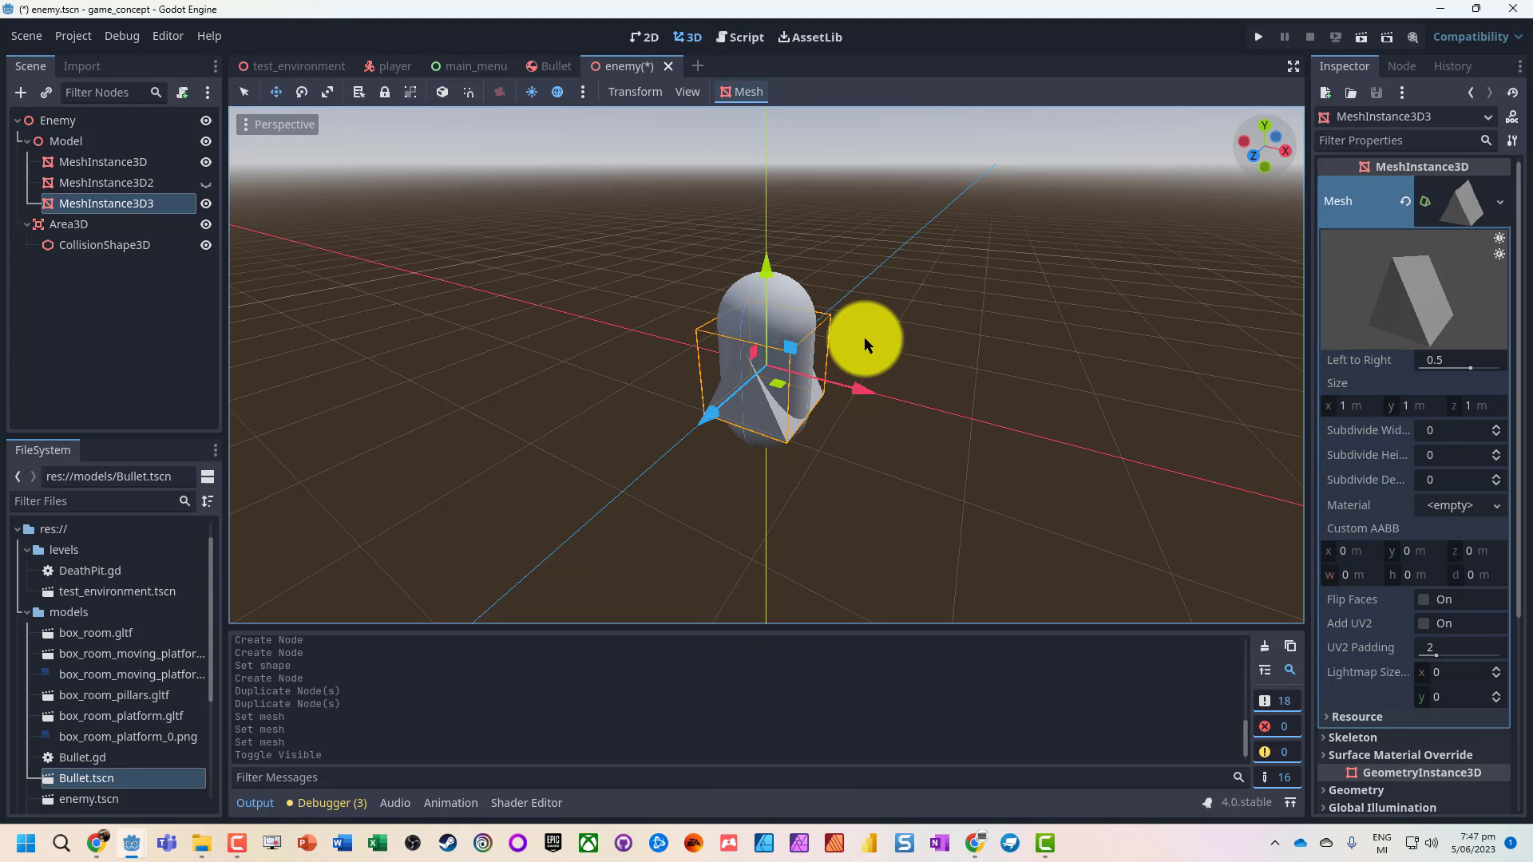
pyautogui.click(1420, 406)
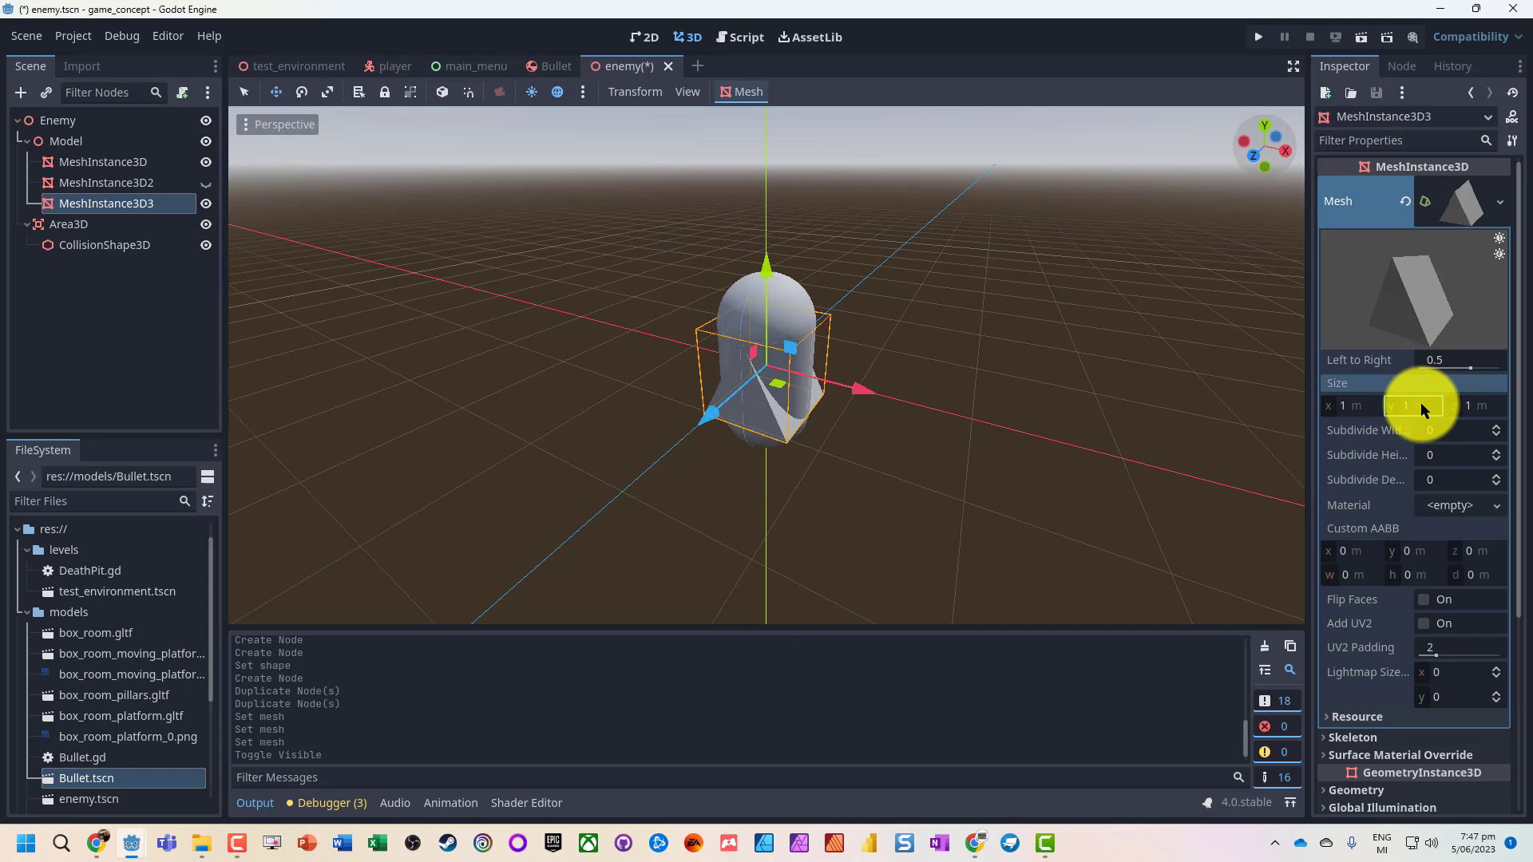
pyautogui.write('0.25')
pyautogui.press('Tab')
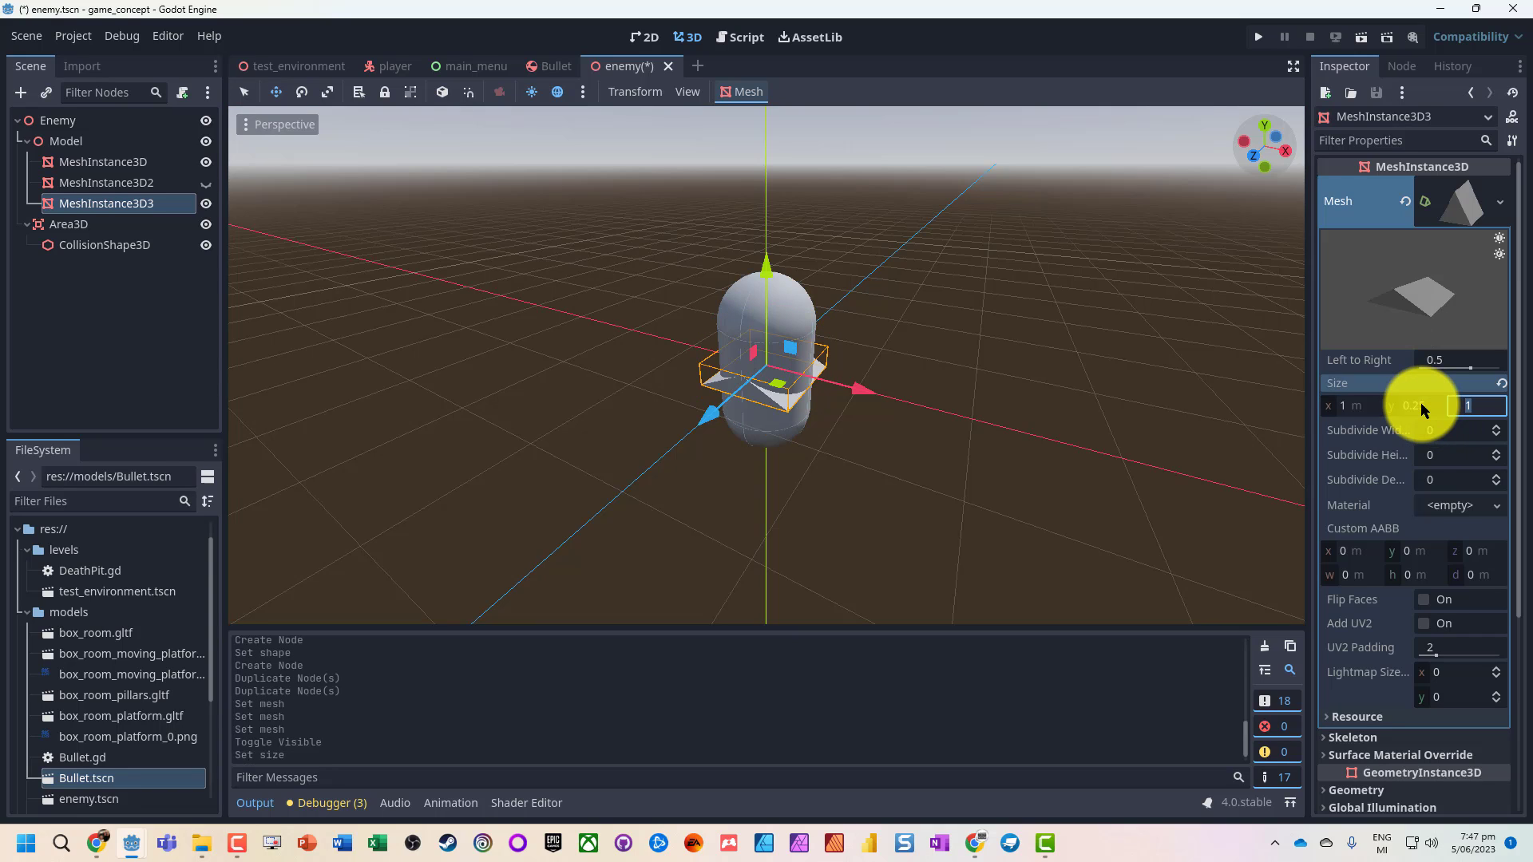
pyautogui.press('BackSpace')
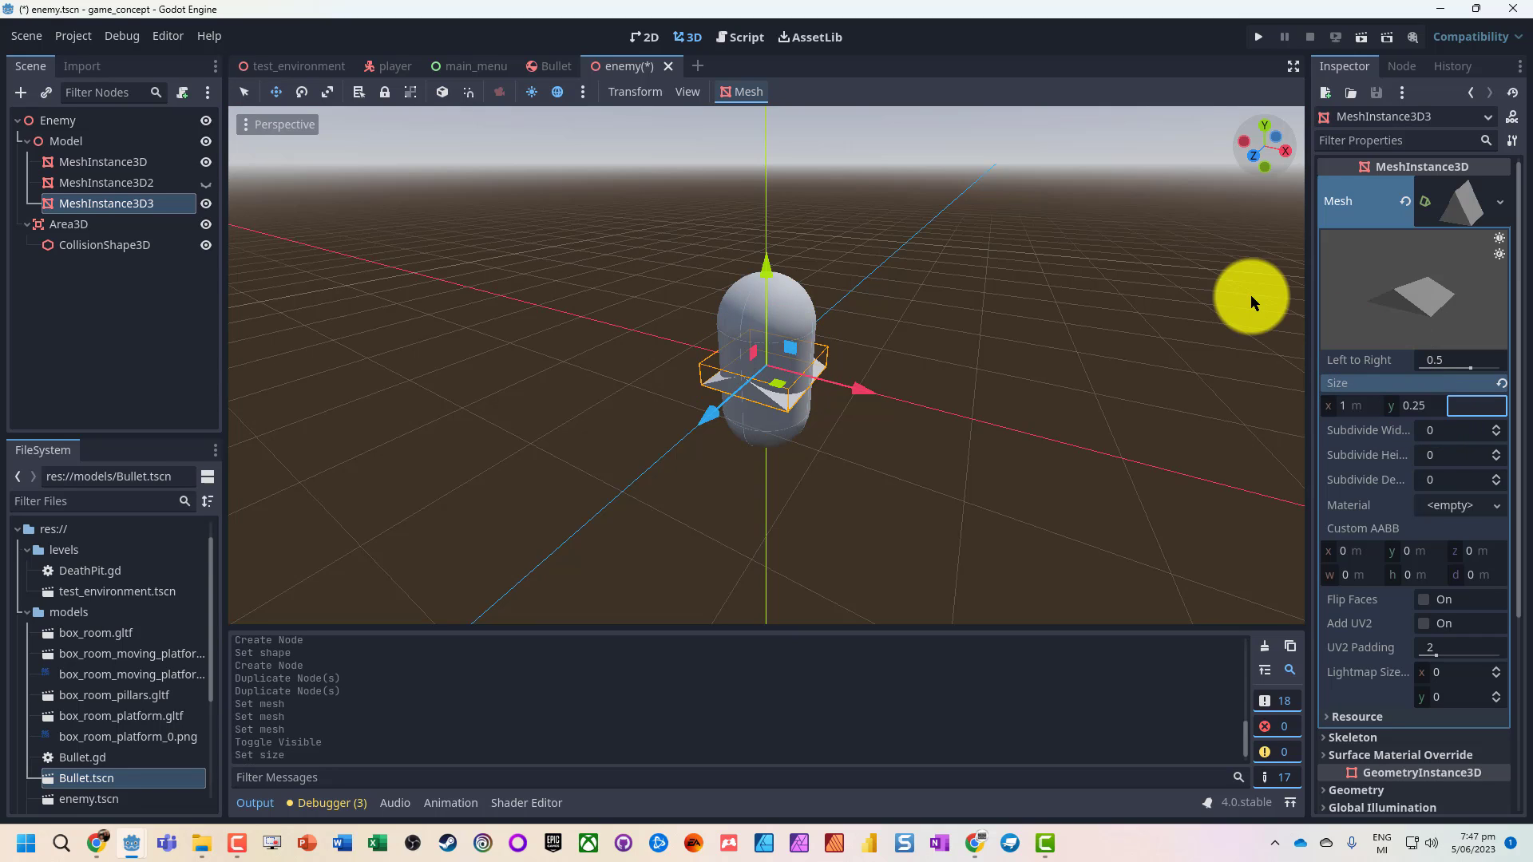
pyautogui.click(572, 346)
pyautogui.hotkey('ctrl', 'z')
pyautogui.hotkey('ctrl', 'z')
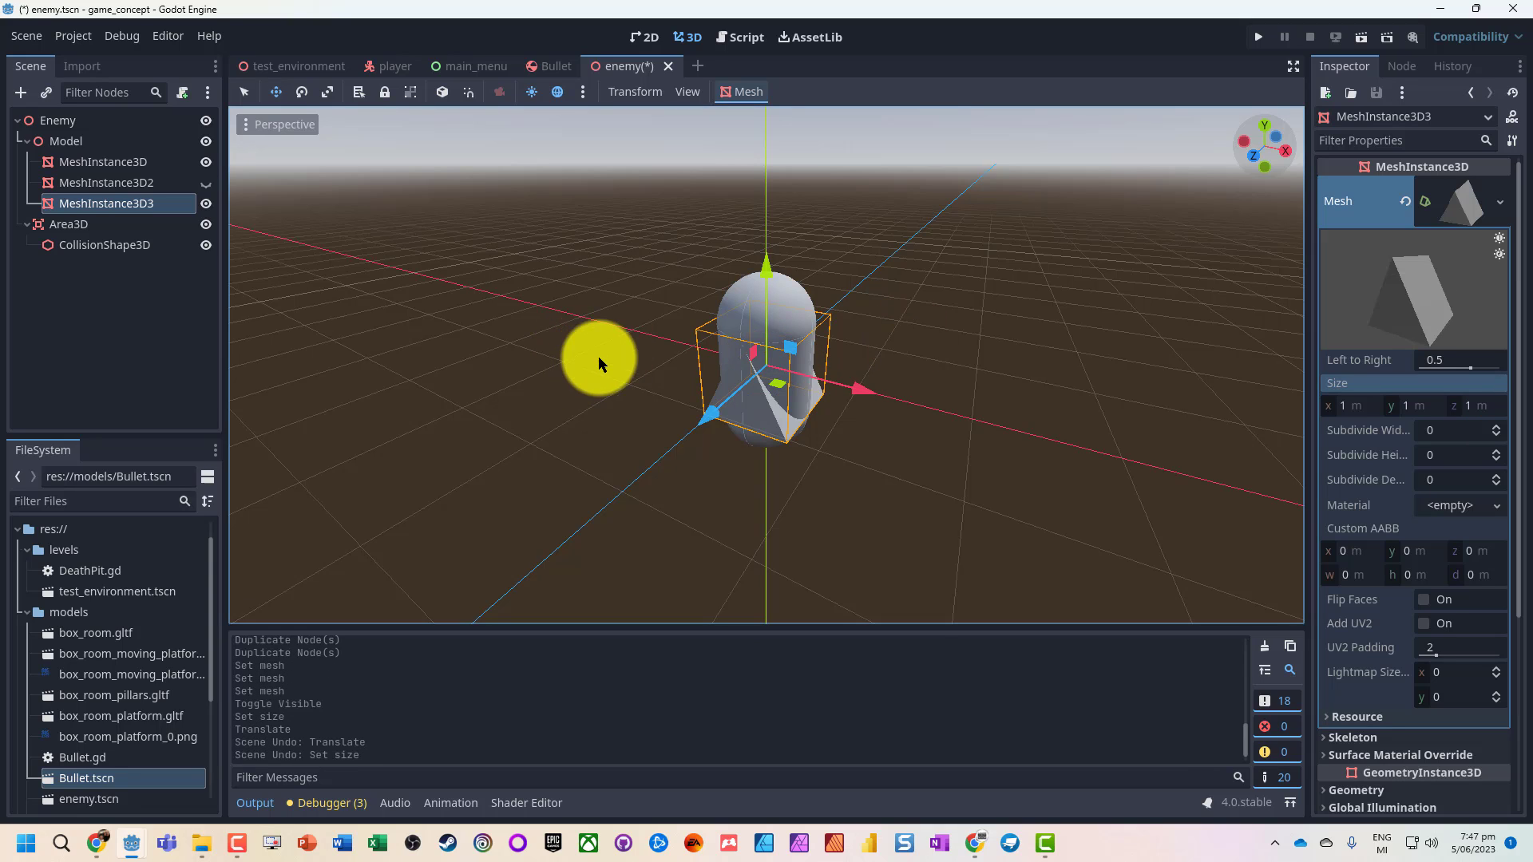
# Set the prism's Rotation x to 90°.
pyautogui.click(302, 92)
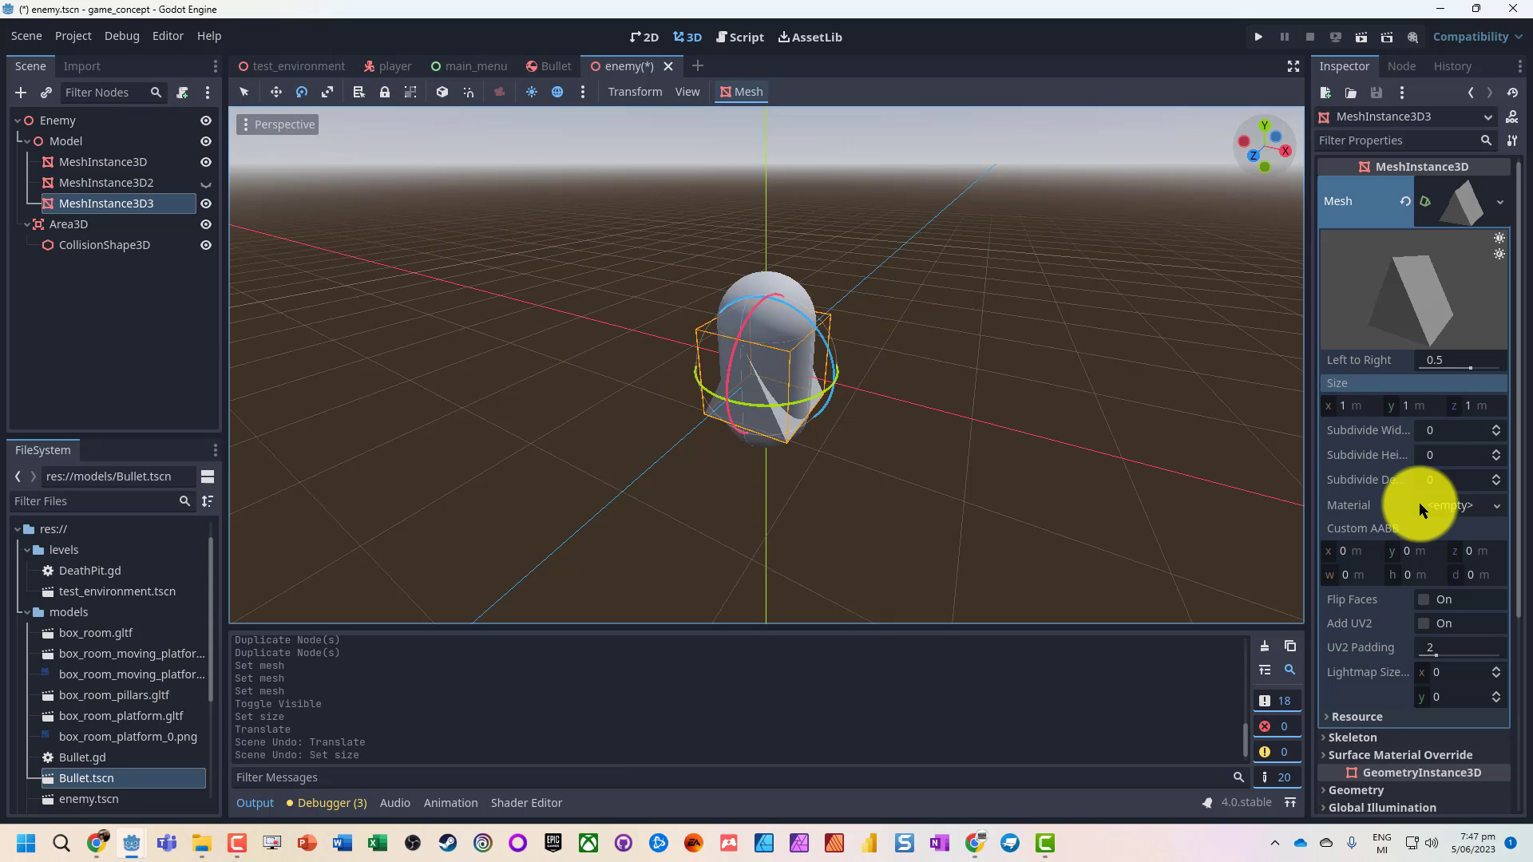
pyautogui.scroll(-3, 1367, 496)
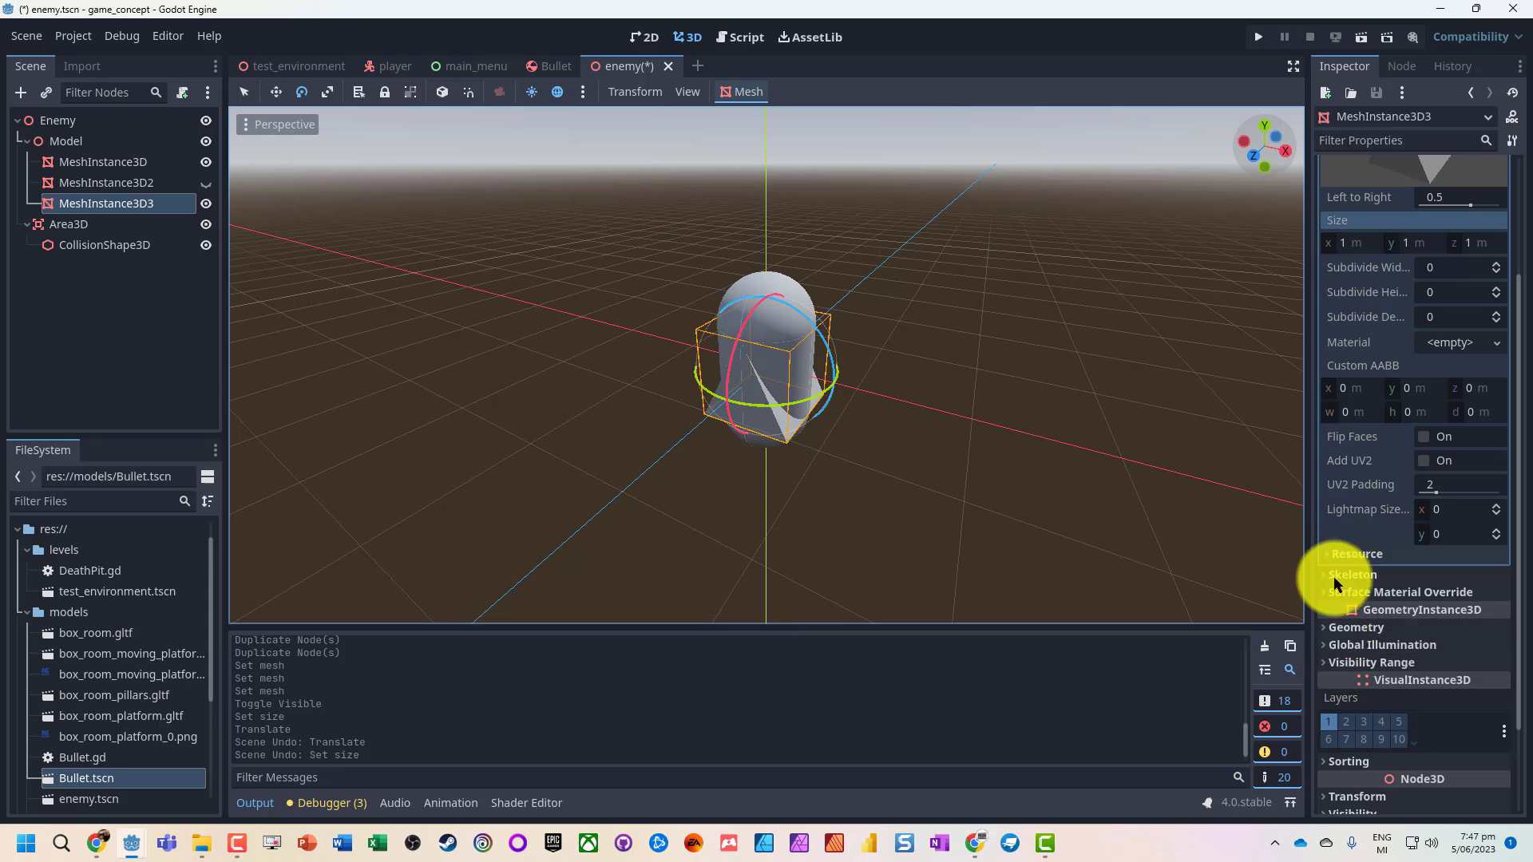
pyautogui.scroll(2, 1334, 609)
pyautogui.scroll(-4, 1334, 511)
pyautogui.click(1329, 682)
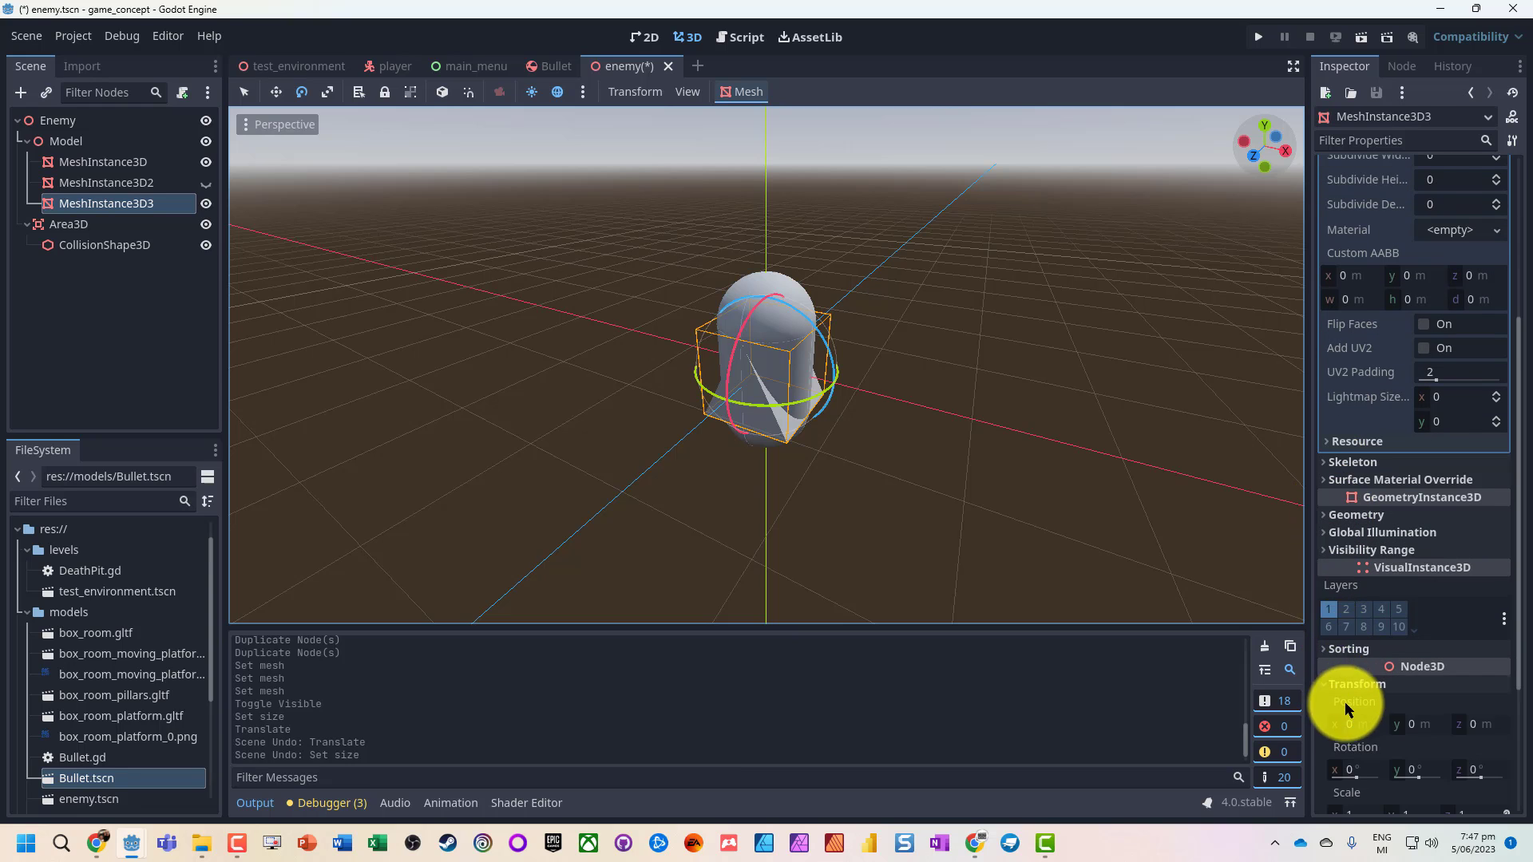
pyautogui.scroll(-2, 1349, 743)
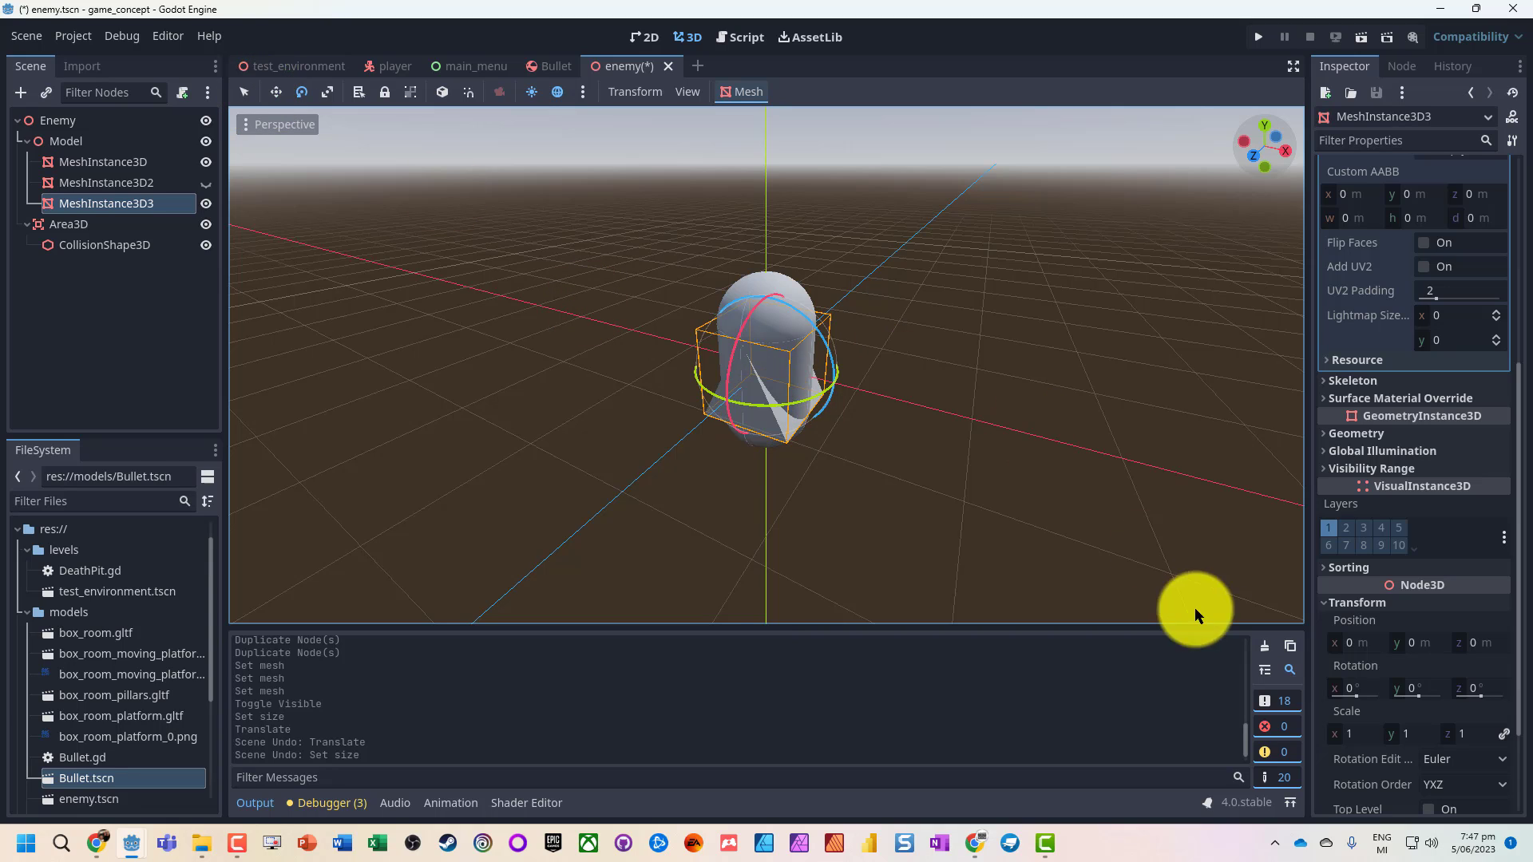
pyautogui.click(1357, 688)
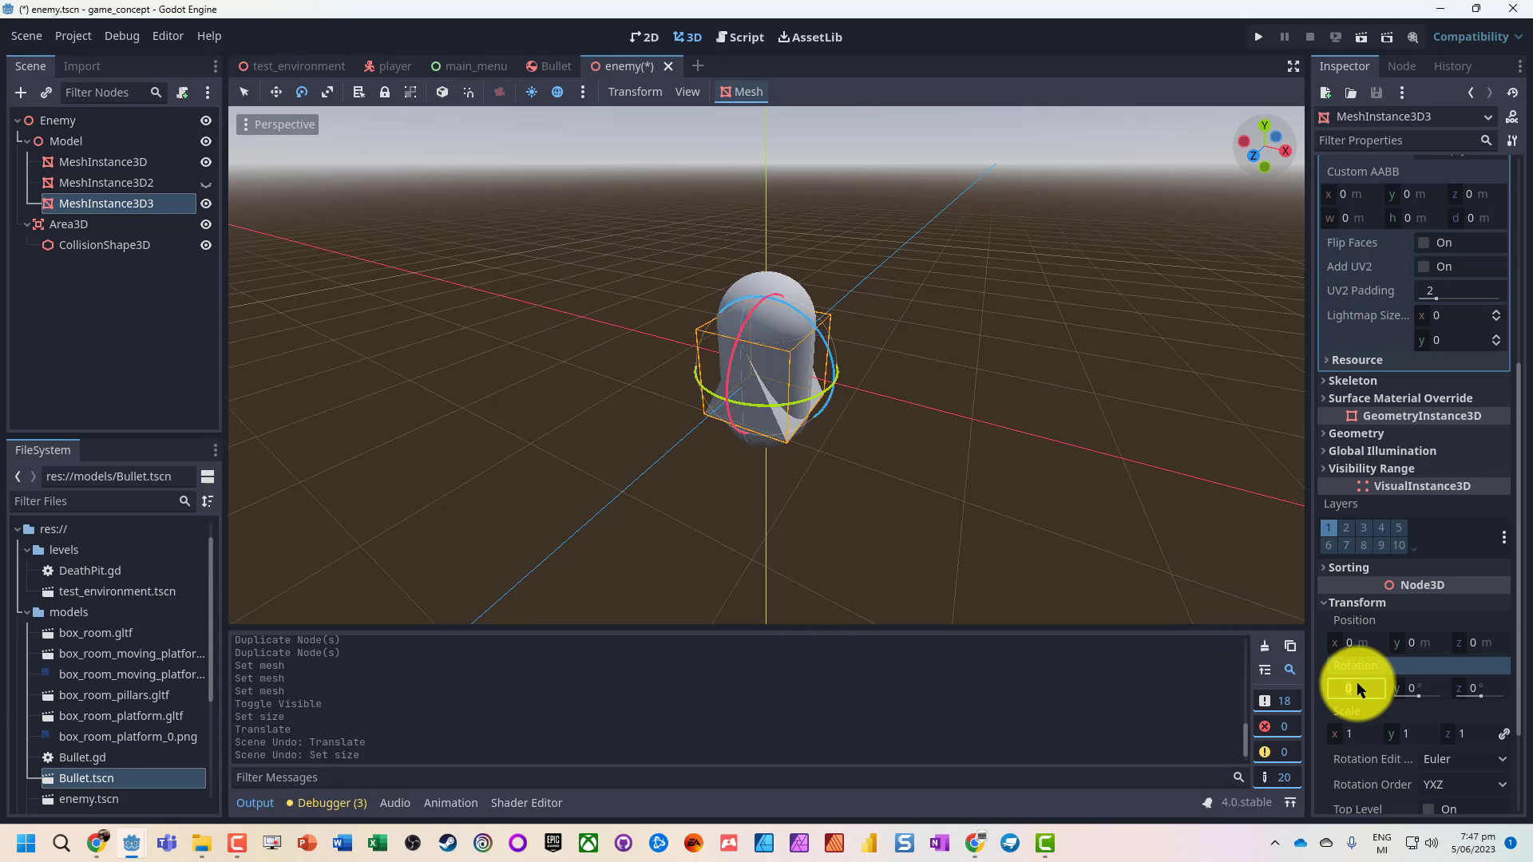
pyautogui.write('90')
pyautogui.press('Tab')
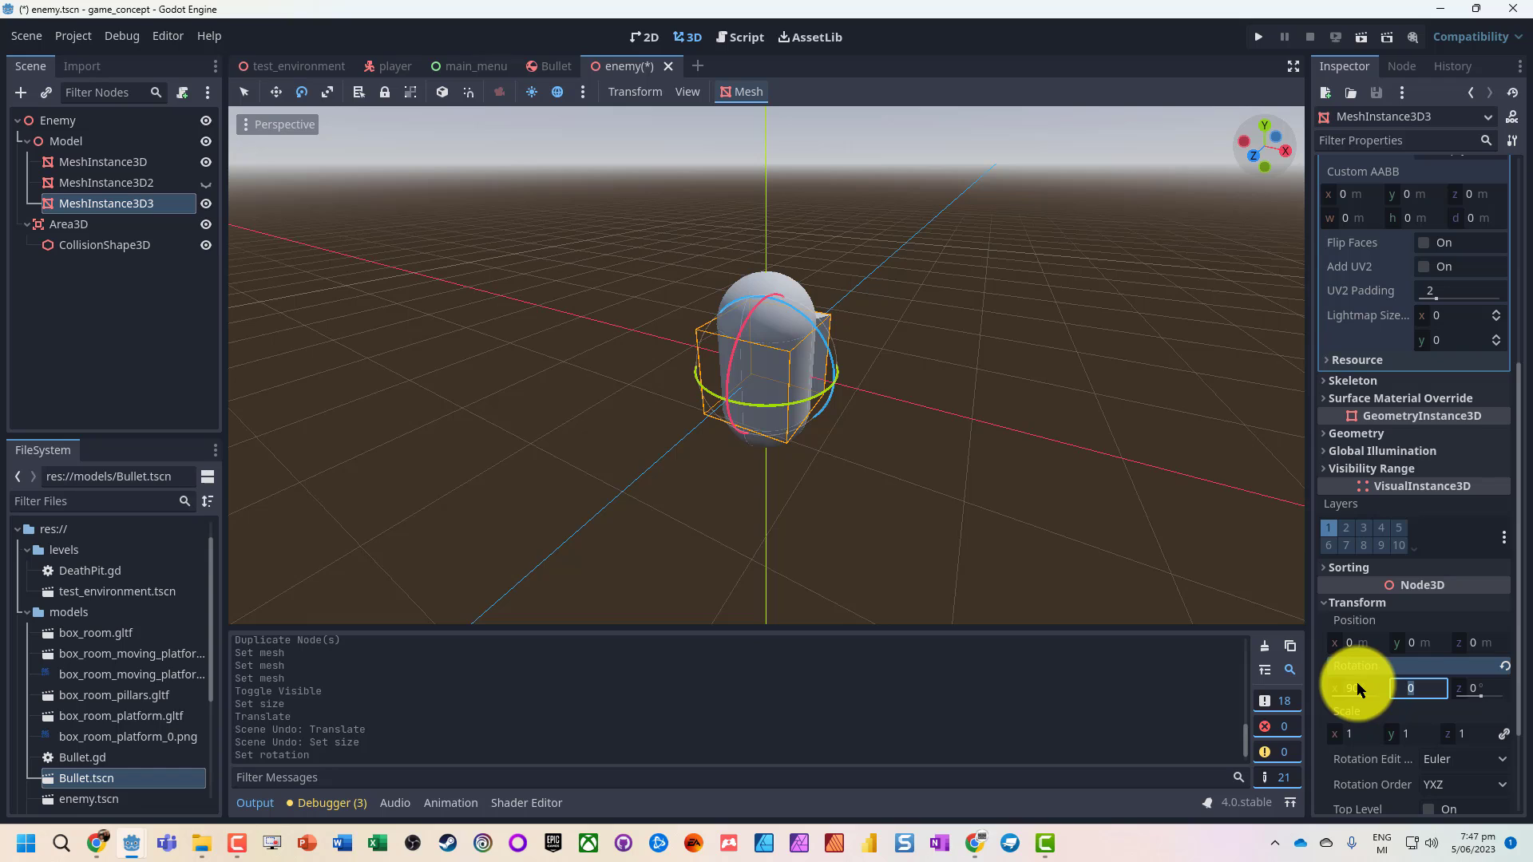
# Set the prism mesh's Size z to 0.25.
pyautogui.scroll(5, 1437, 343)
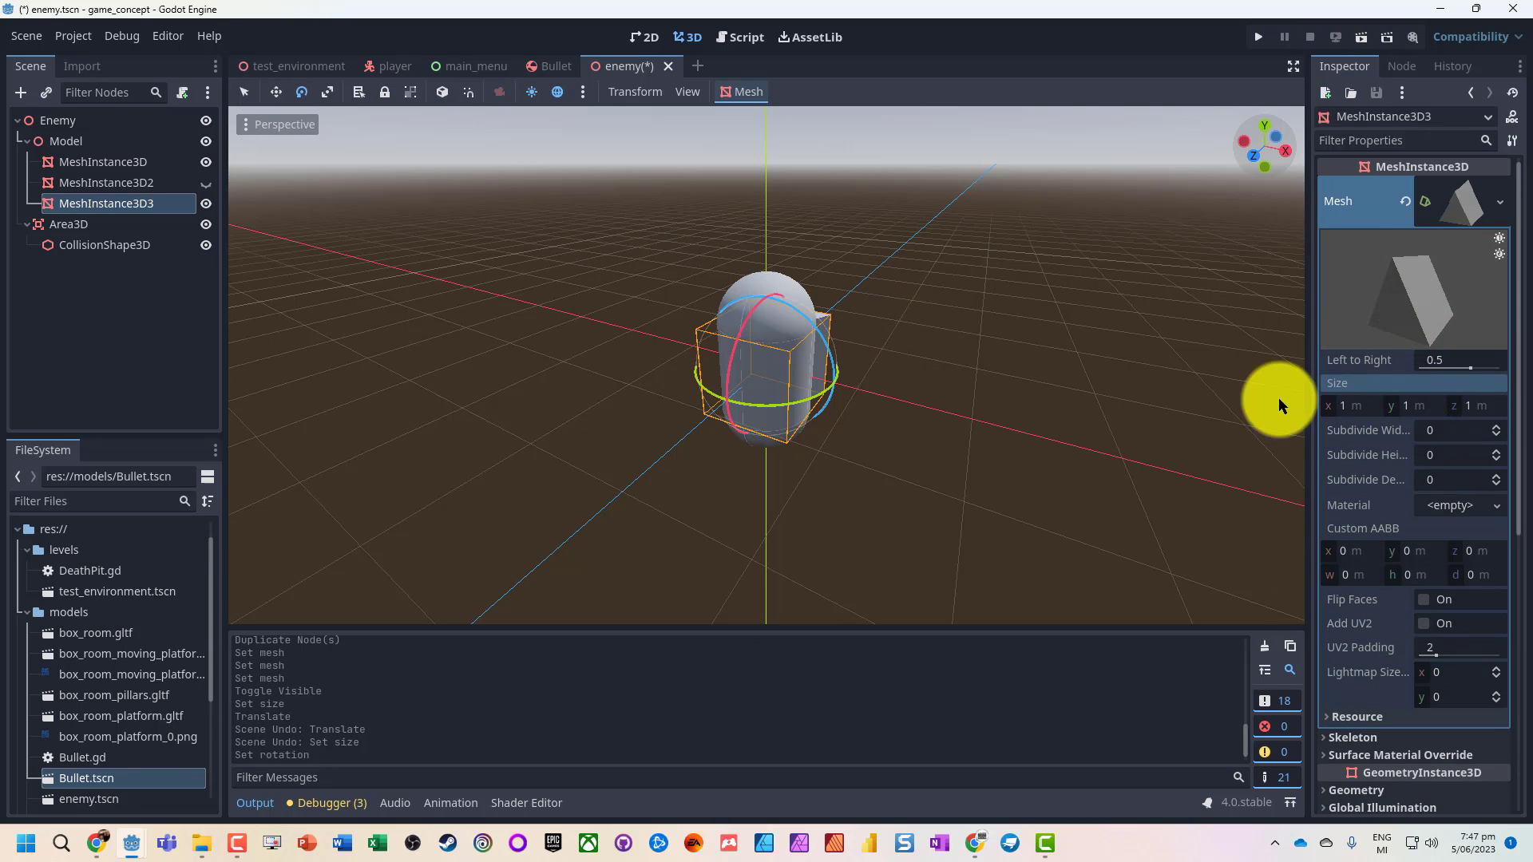
pyautogui.click(1482, 407)
pyautogui.write('.25')
pyautogui.press('Tab')
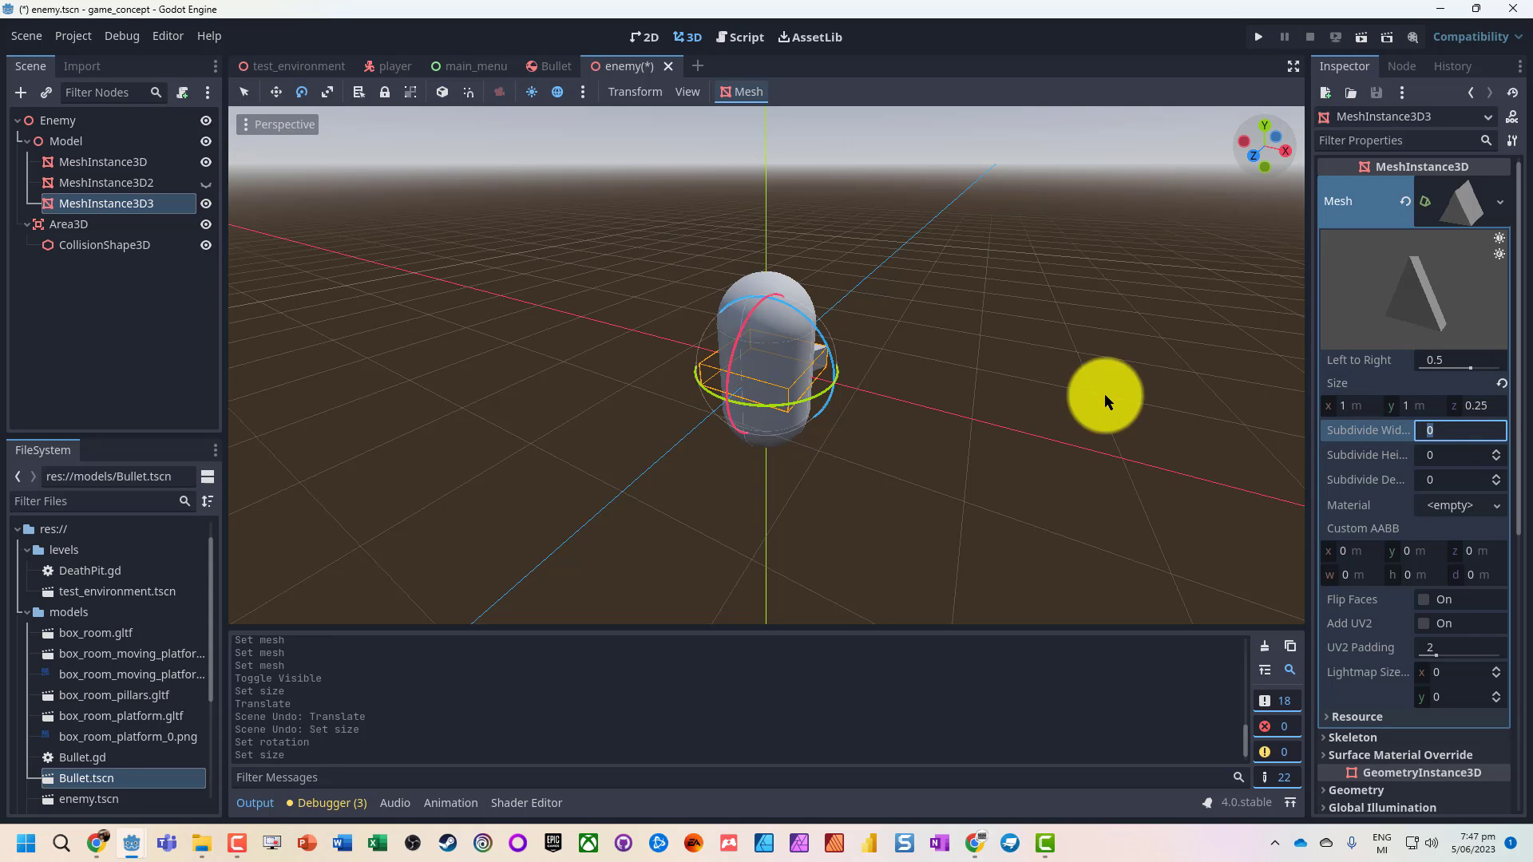
# Raise the prism onto the top of the head and show the box mesh again.
pyautogui.click(275, 92)
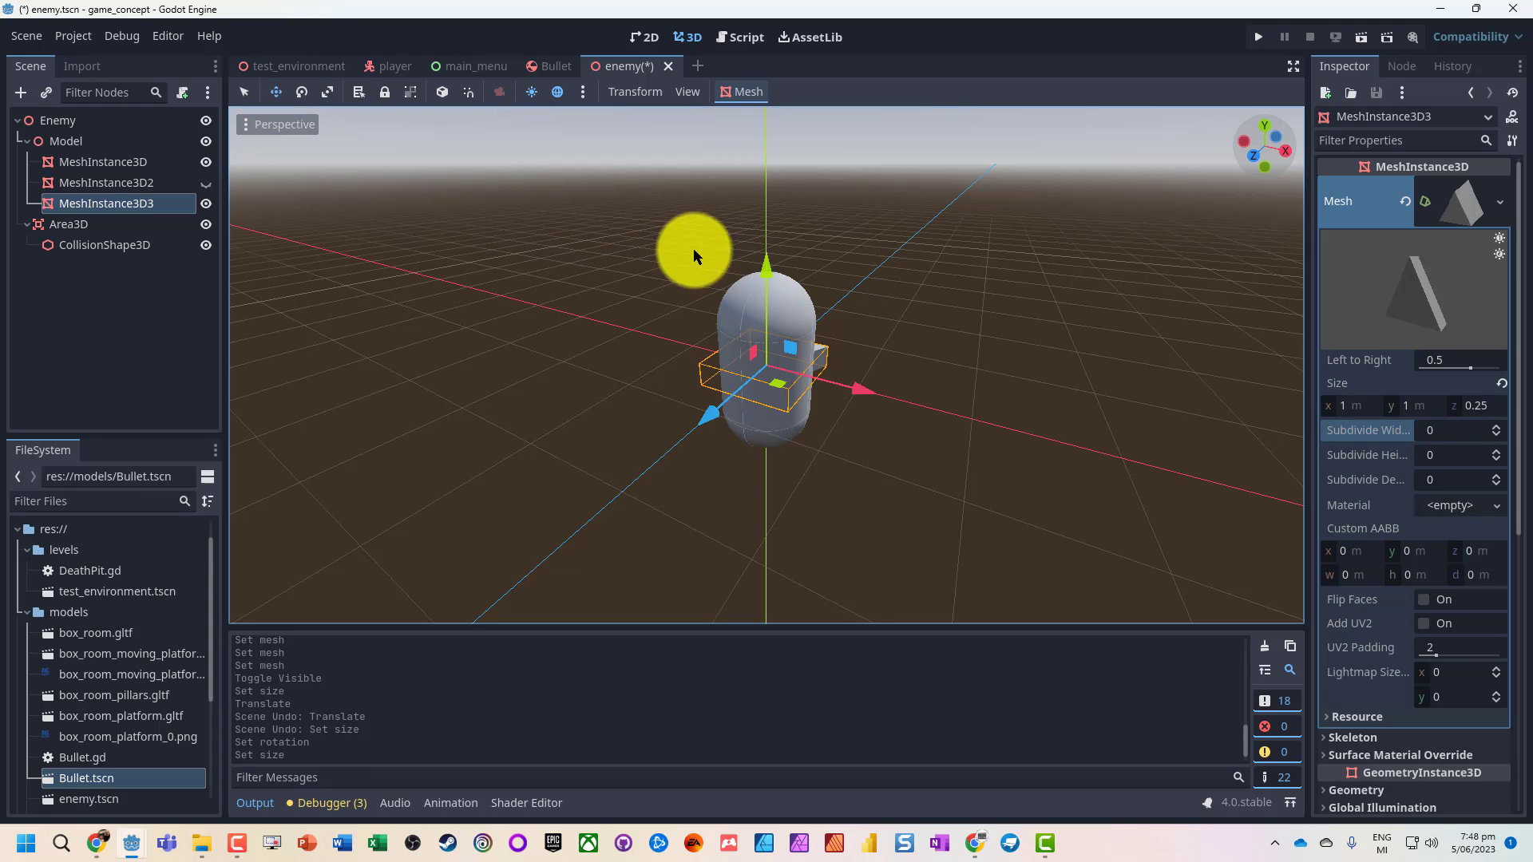
pyautogui.moveTo(768, 262); pyautogui.dragTo(745, 171)
pyautogui.moveTo(707, 328); pyautogui.dragTo(717, 323)
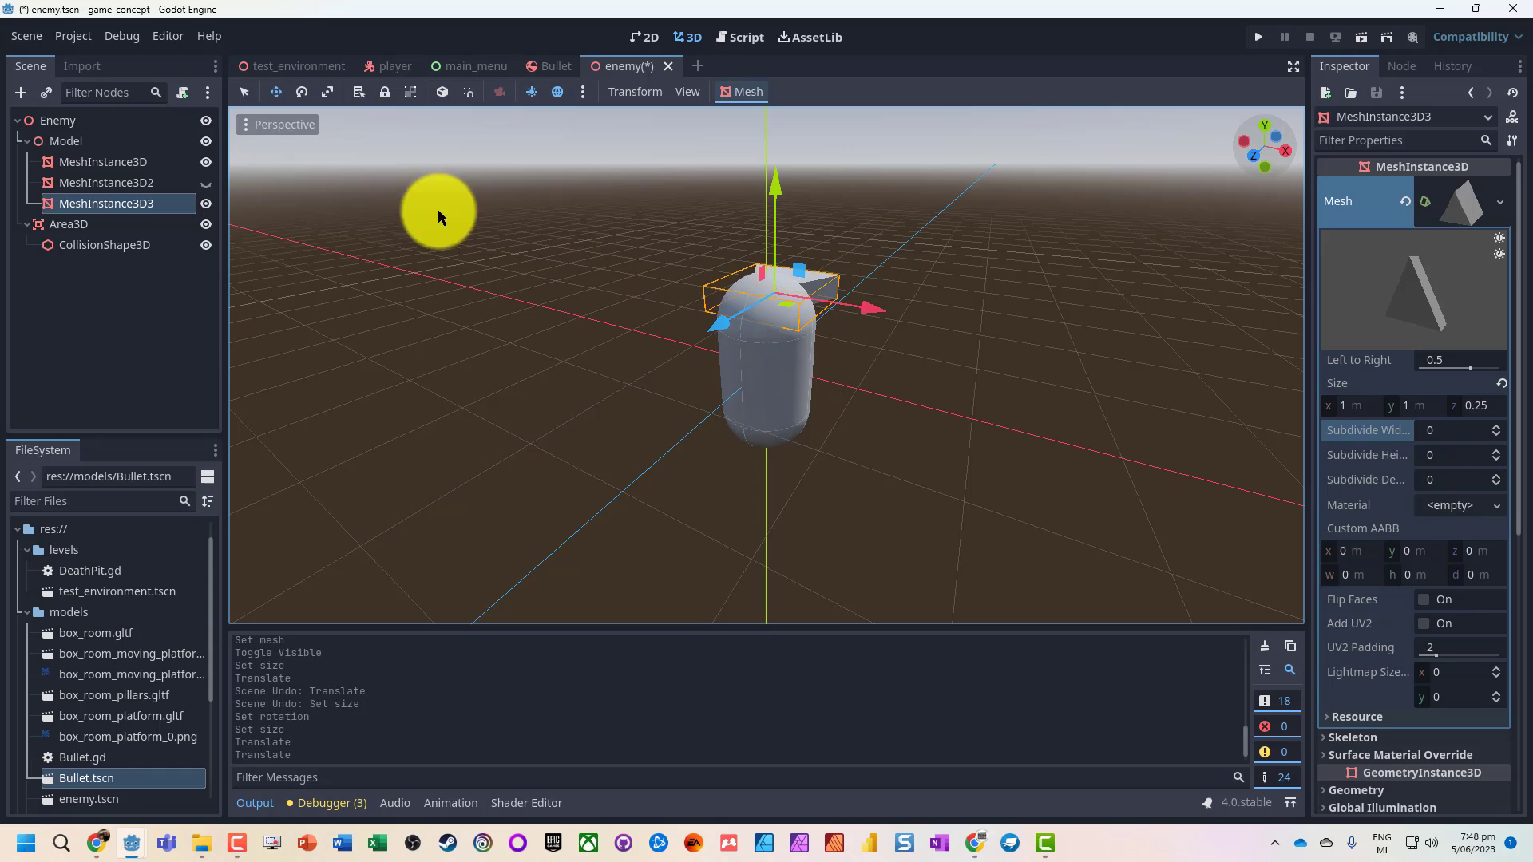
pyautogui.click(205, 183)
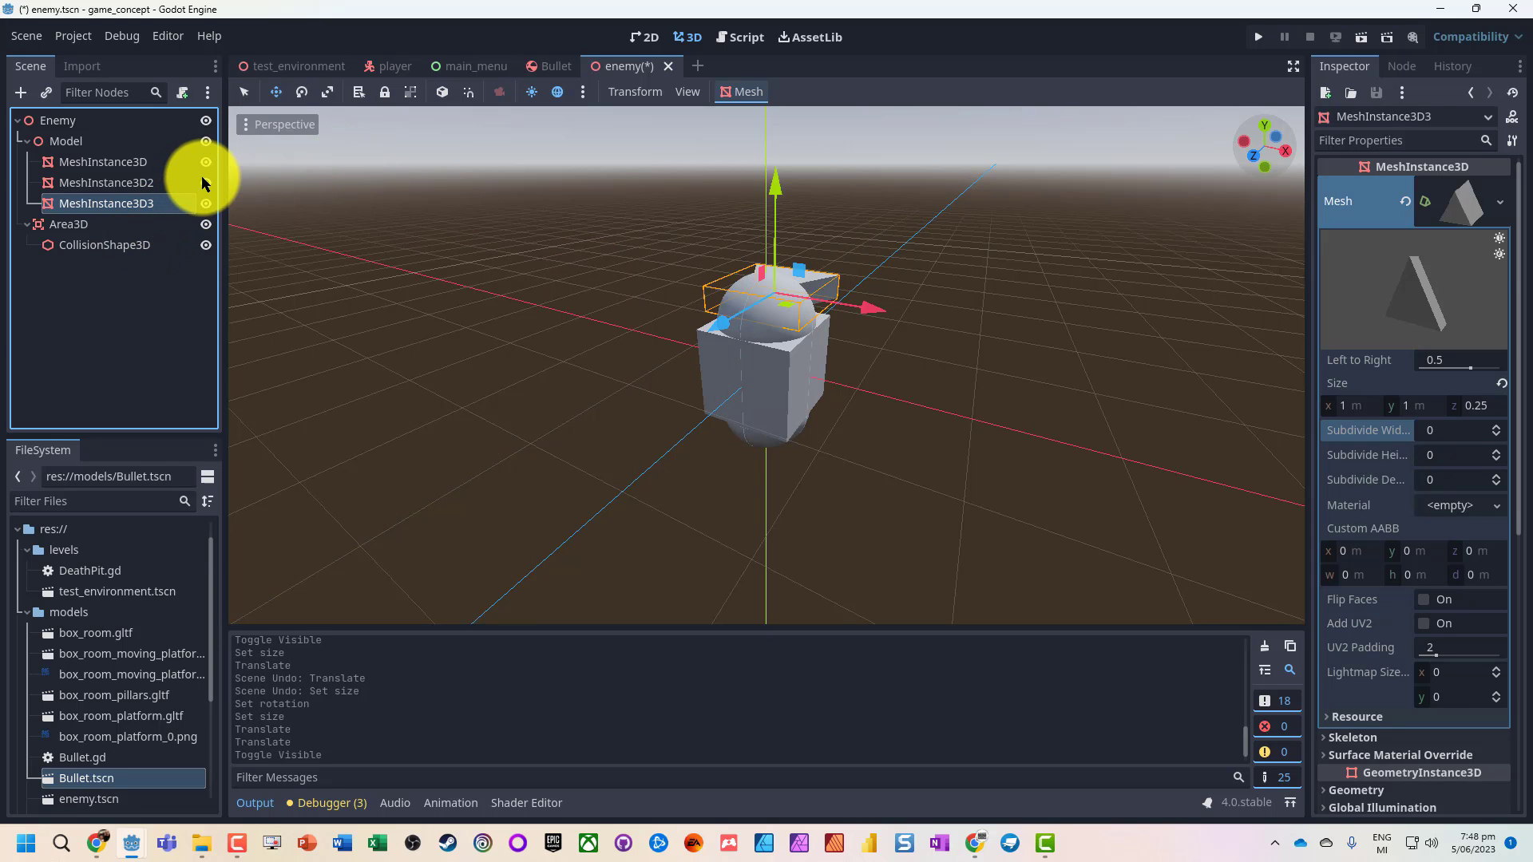
pyautogui.click(1257, 159)
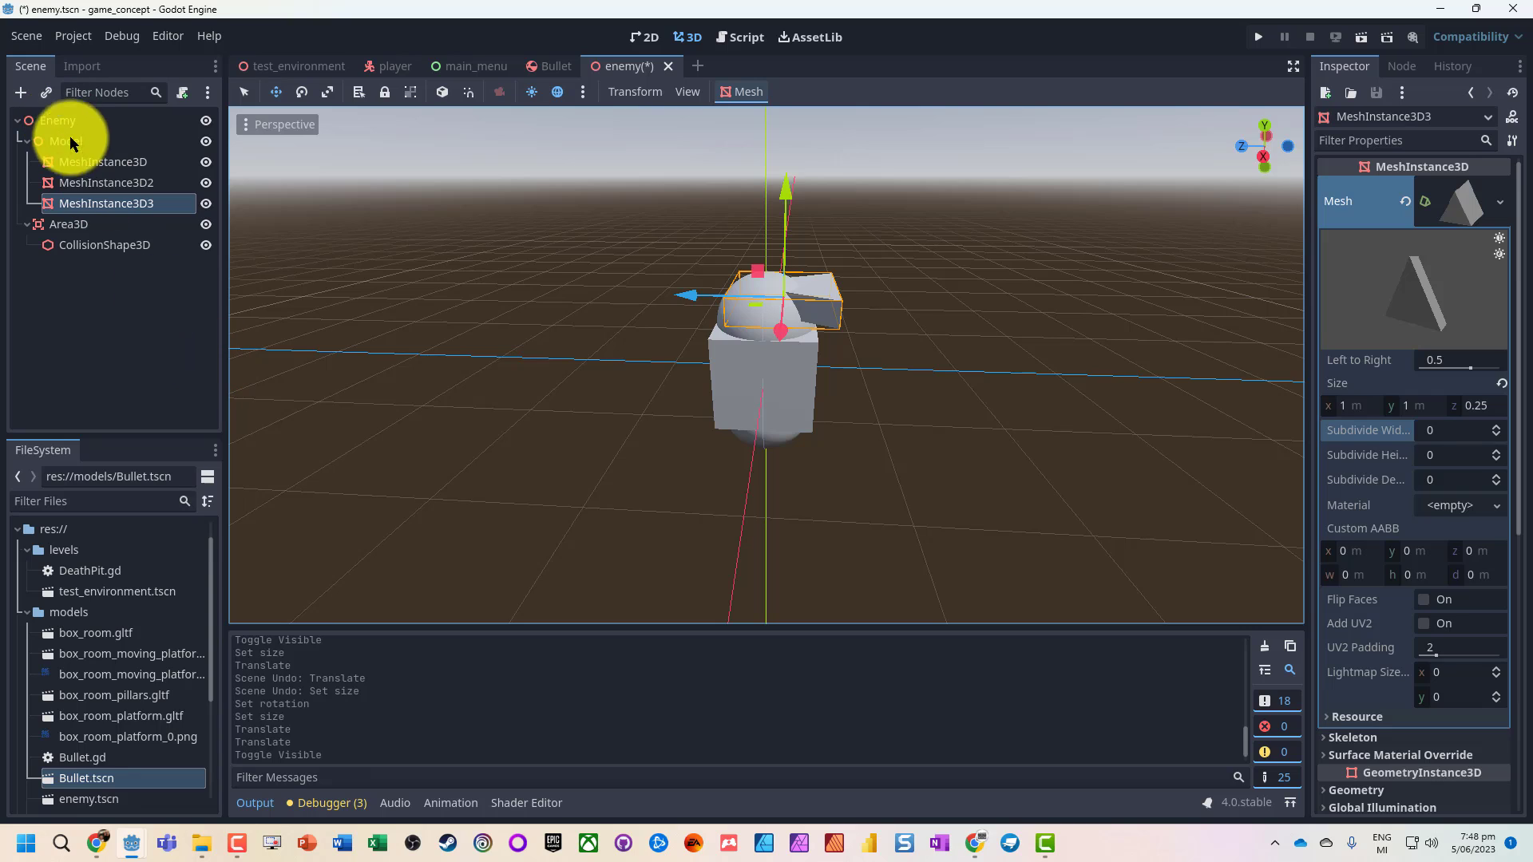
pyautogui.keyDown('shift'); pyautogui.click(75, 160); pyautogui.keyUp('shift')
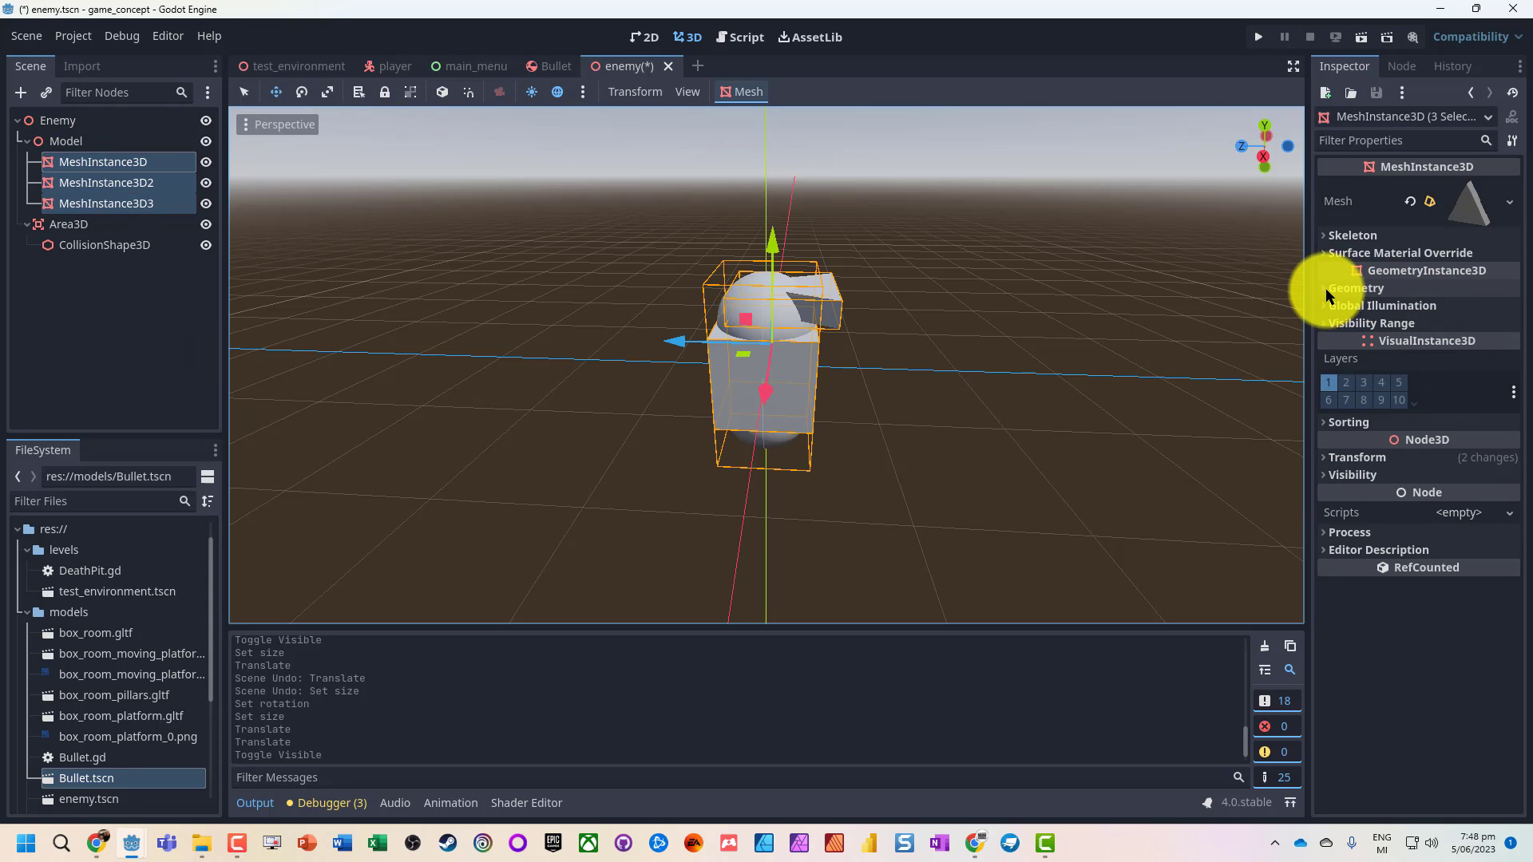
# Give all three meshes a new StandardMaterial3D with albedo colour ff0000.
pyautogui.click(1322, 251)
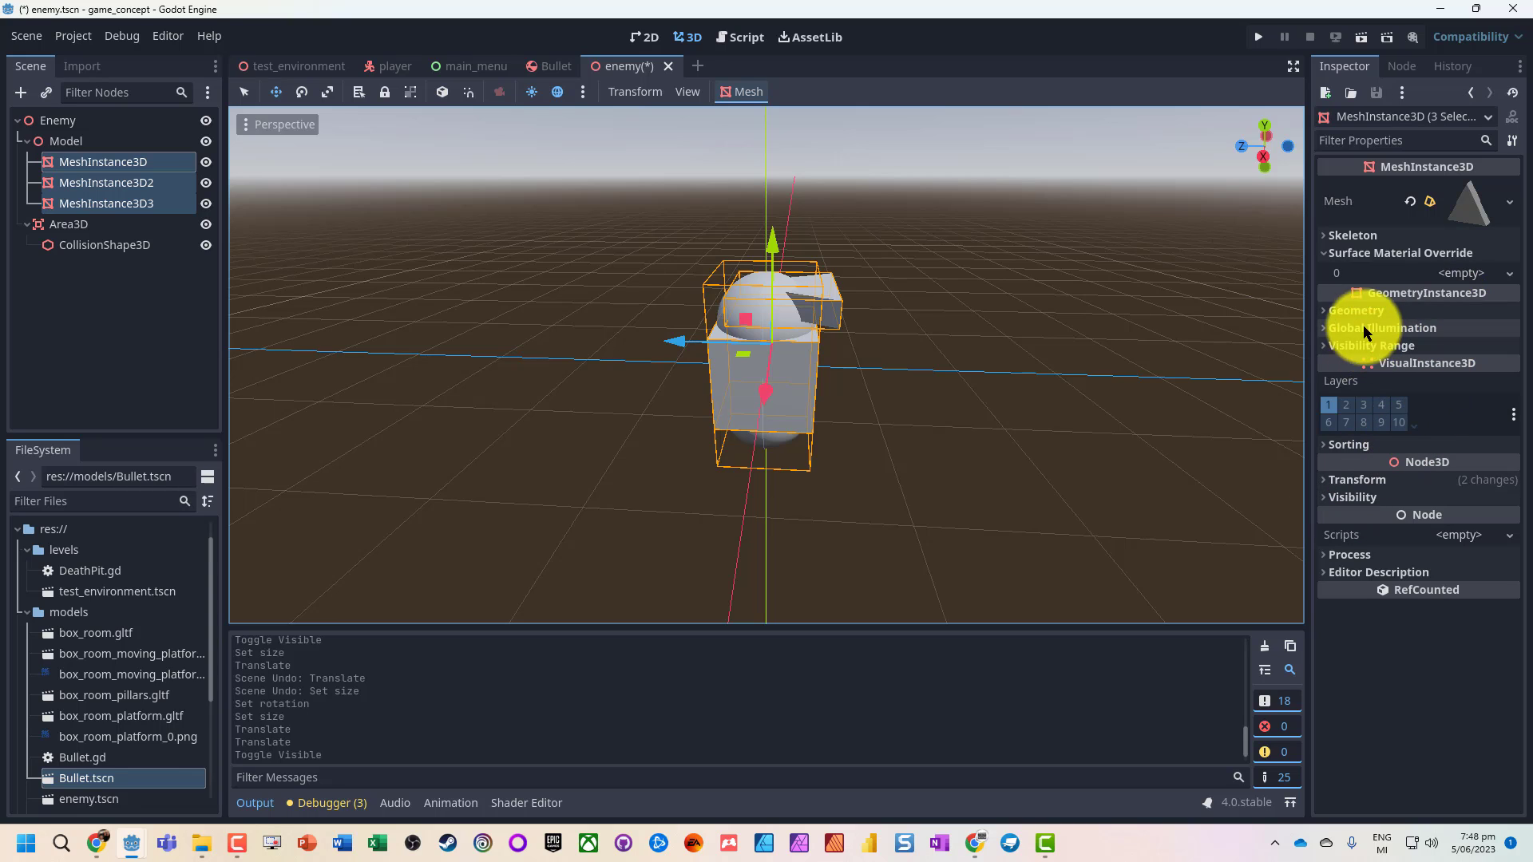
pyautogui.click(1405, 254)
pyautogui.click(1405, 254)
pyautogui.click(1436, 272)
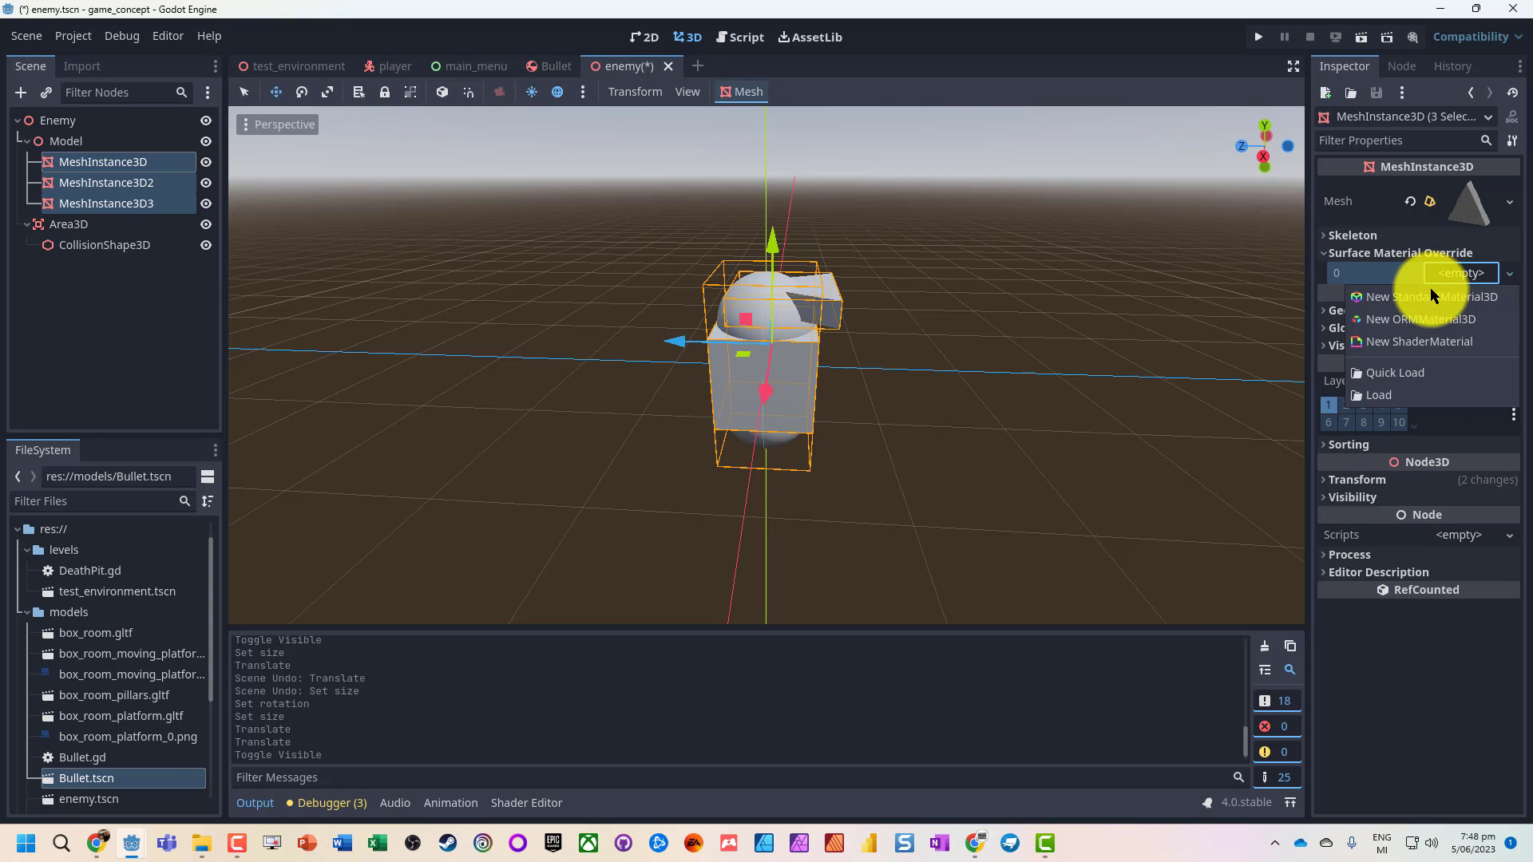
pyautogui.click(1410, 295)
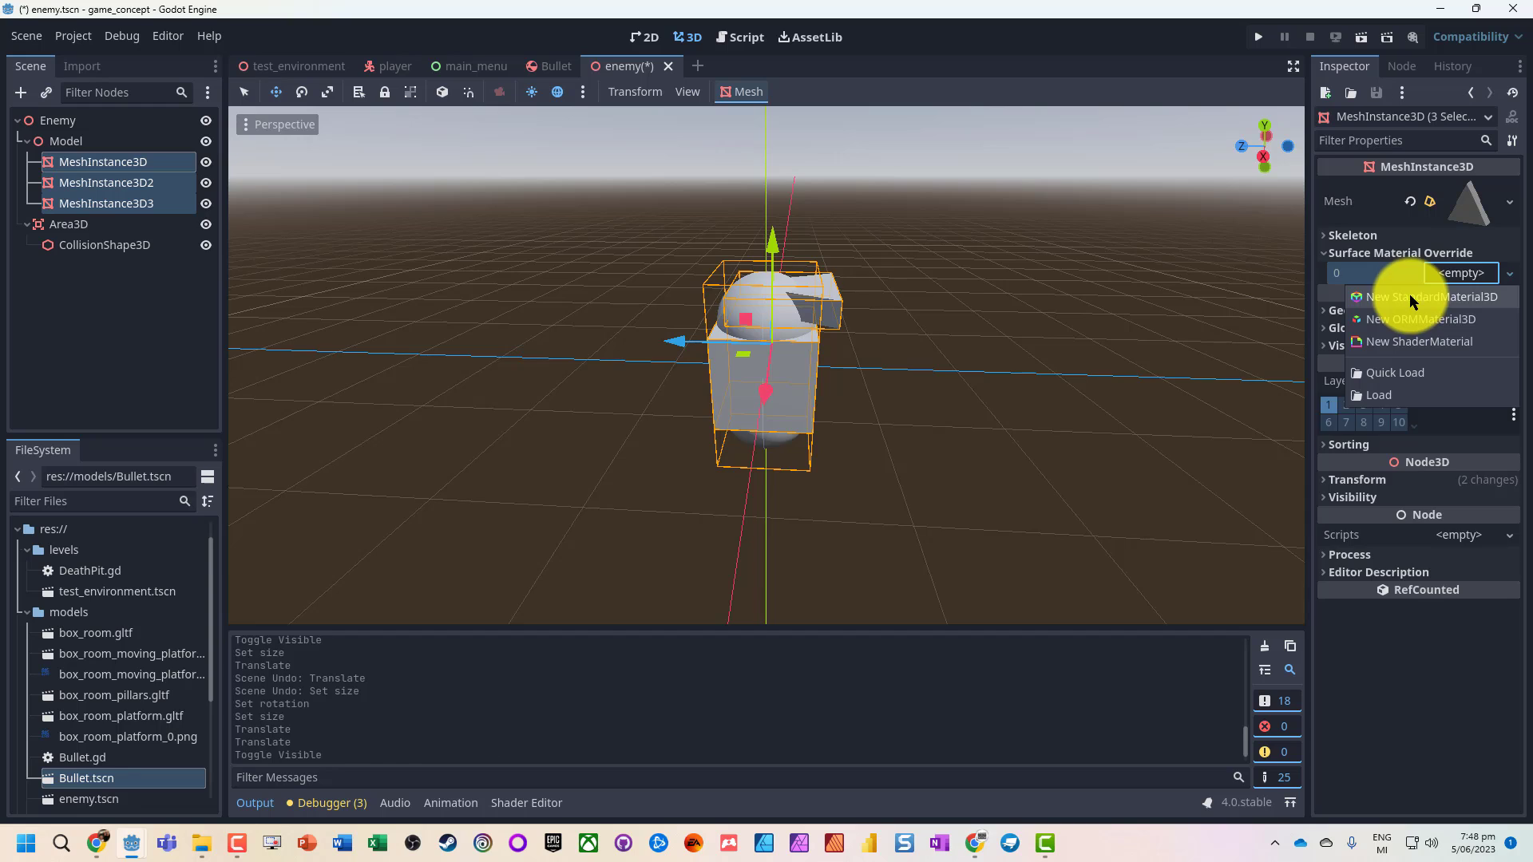
pyautogui.click(1469, 291)
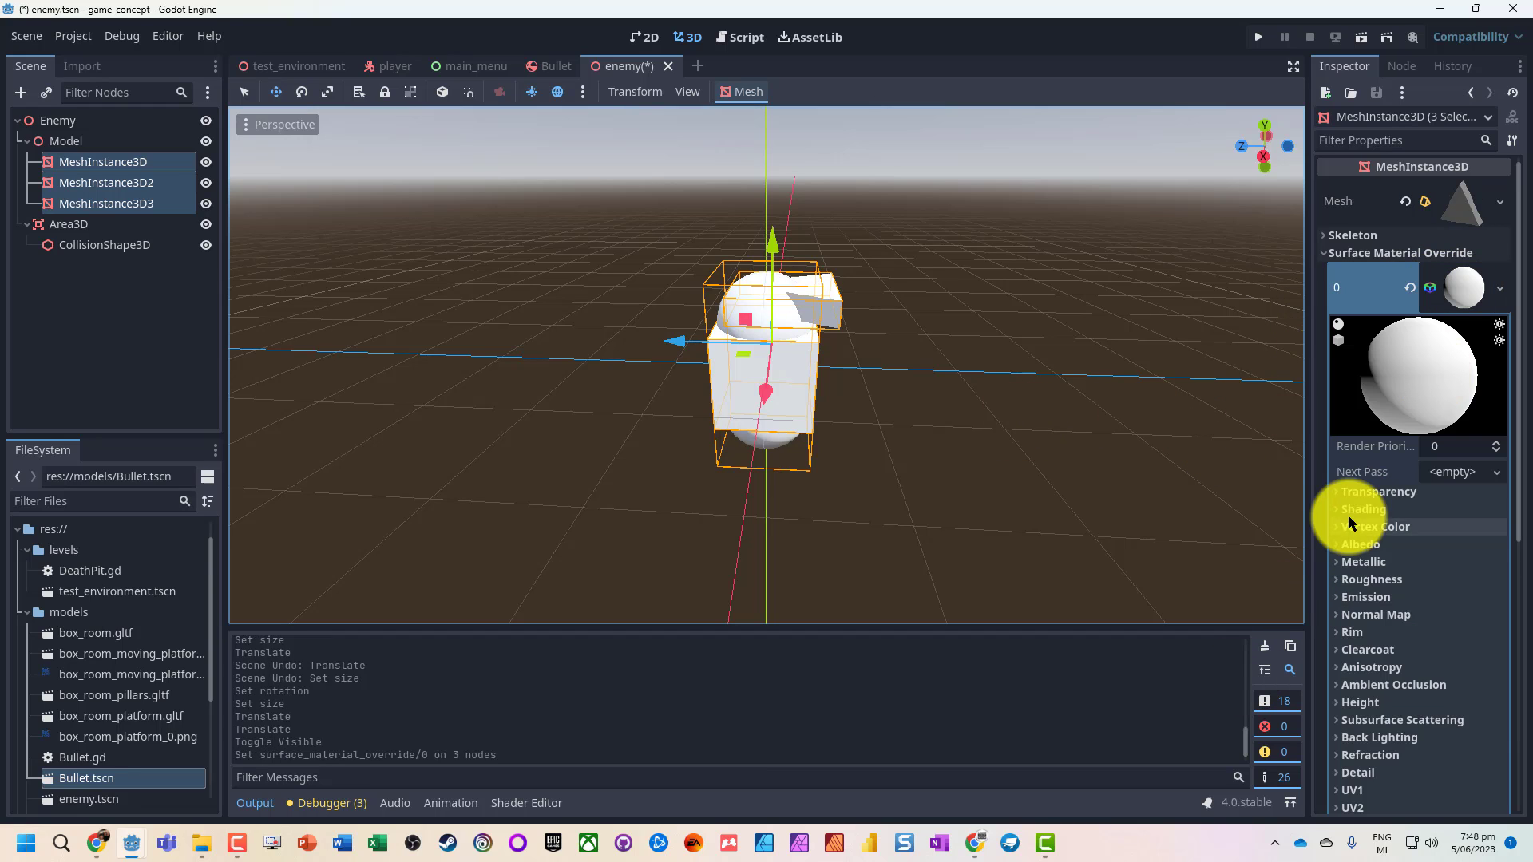
pyautogui.click(1332, 541)
pyautogui.click(1431, 560)
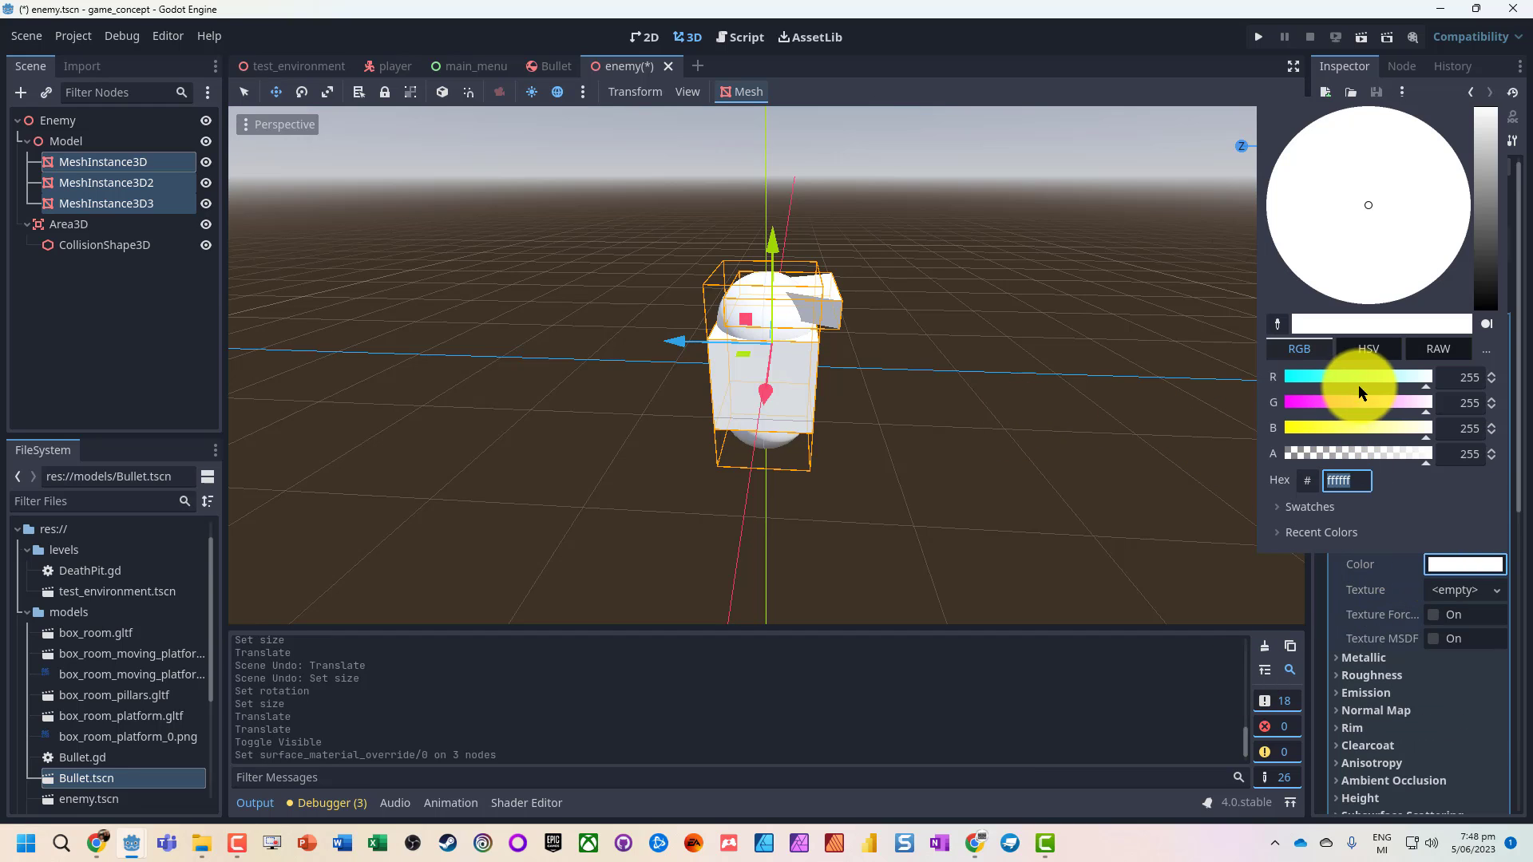
pyautogui.moveTo(1379, 404); pyautogui.dragTo(1234, 410)
pyautogui.moveTo(1341, 437); pyautogui.dragTo(1233, 429)
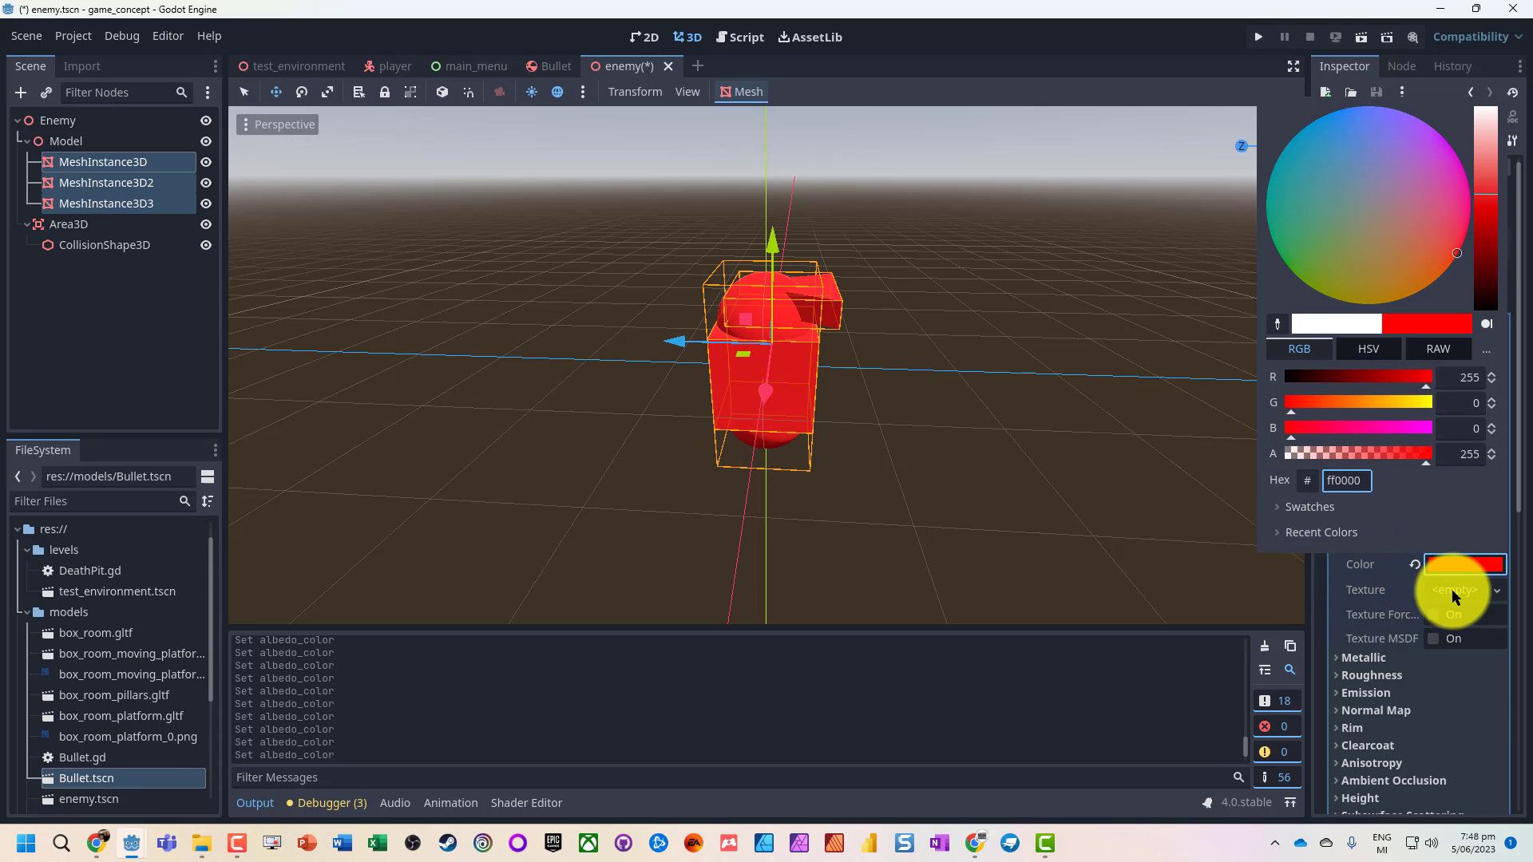
pyautogui.click(1379, 588)
# Raise the material's Metallic to 0.67 and save enemy.tscn.
pyautogui.click(1349, 658)
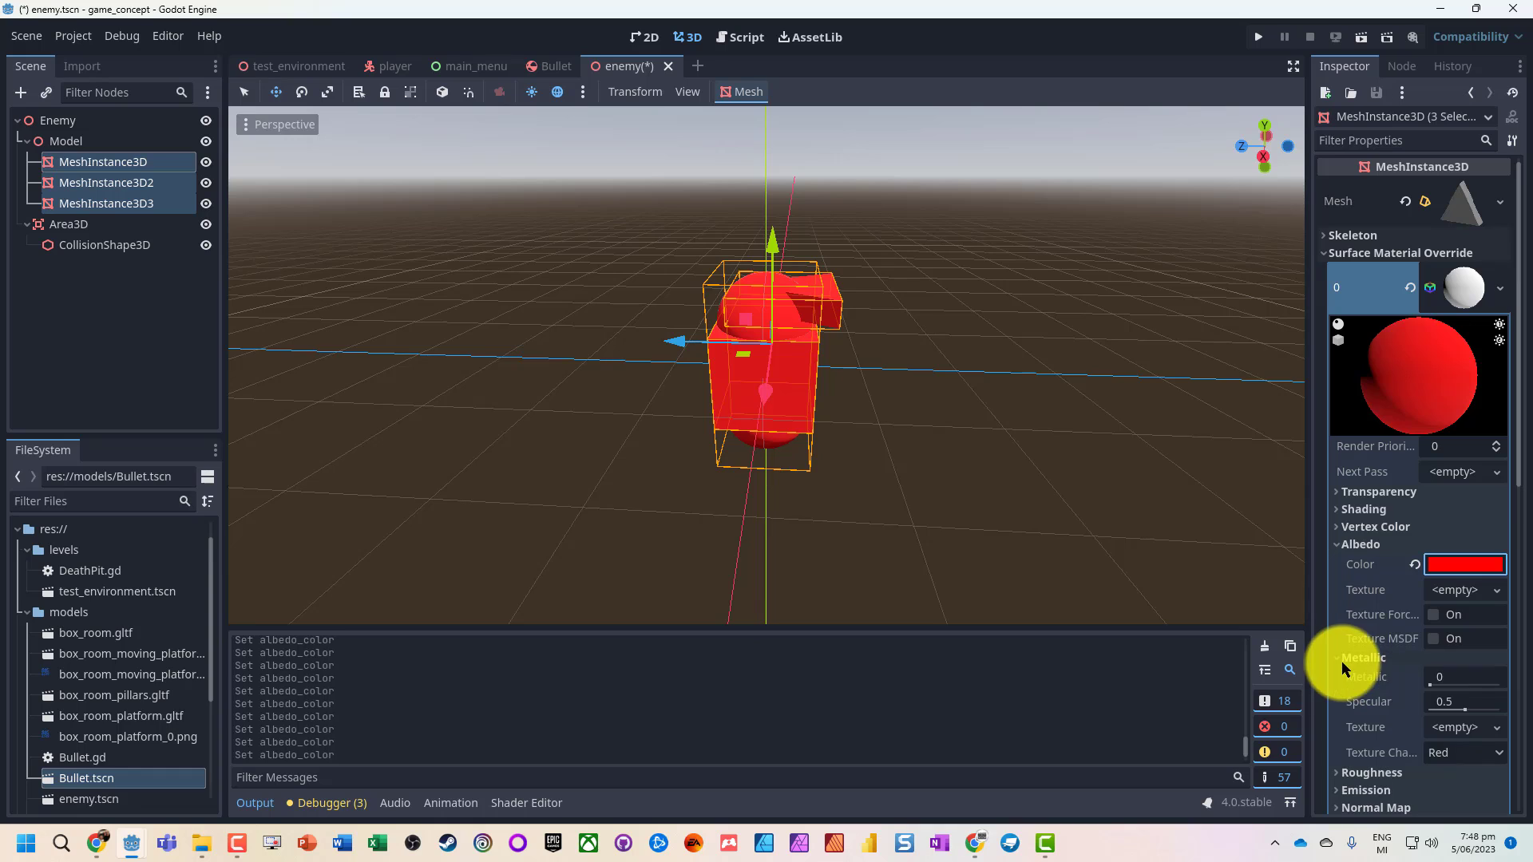
pyautogui.moveTo(1430, 685); pyautogui.dragTo(1482, 684)
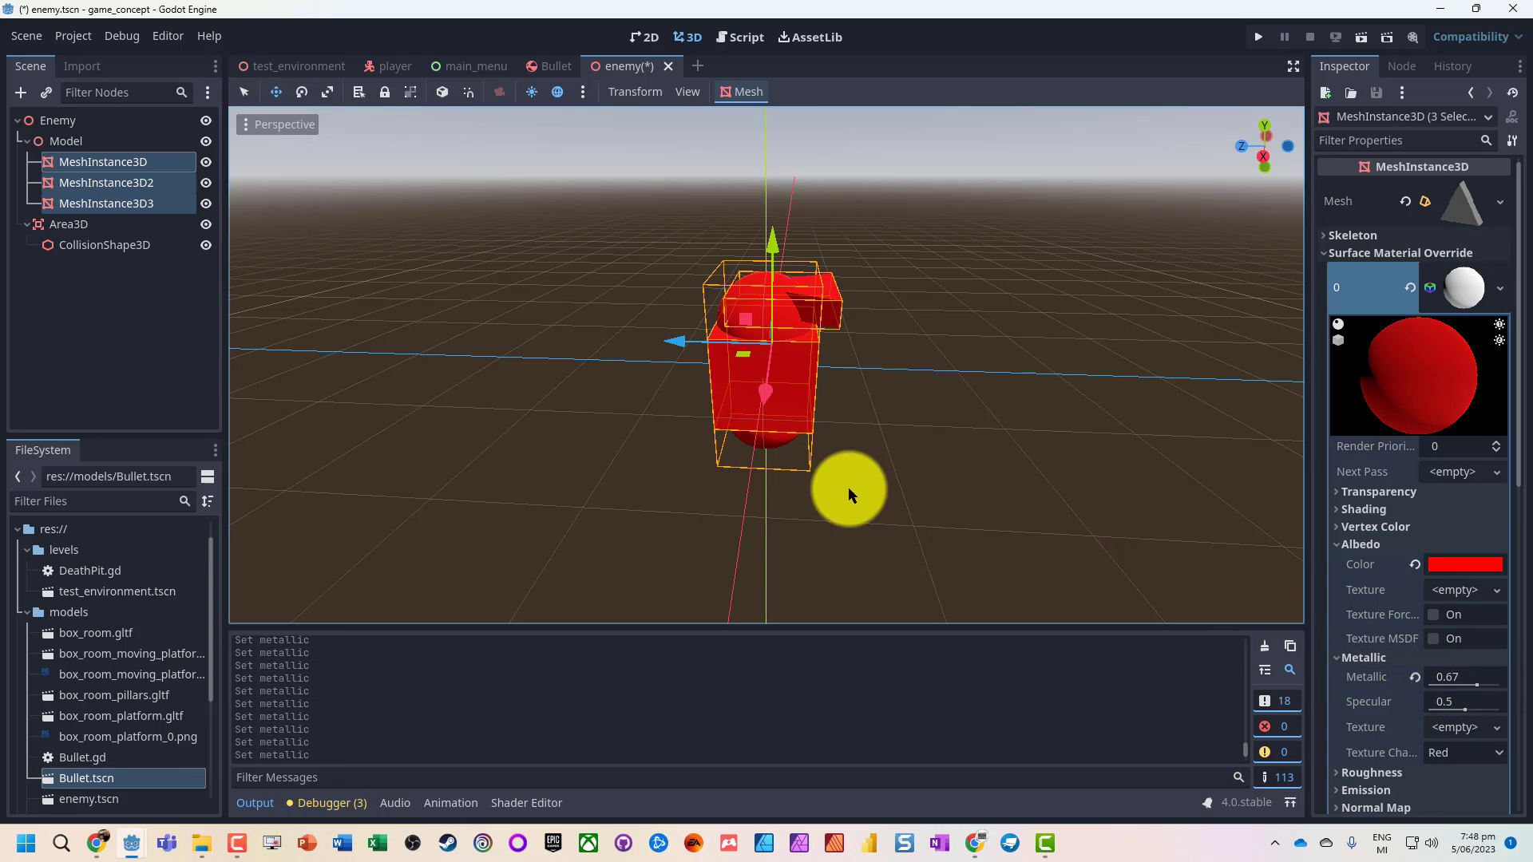
pyautogui.click(798, 425)
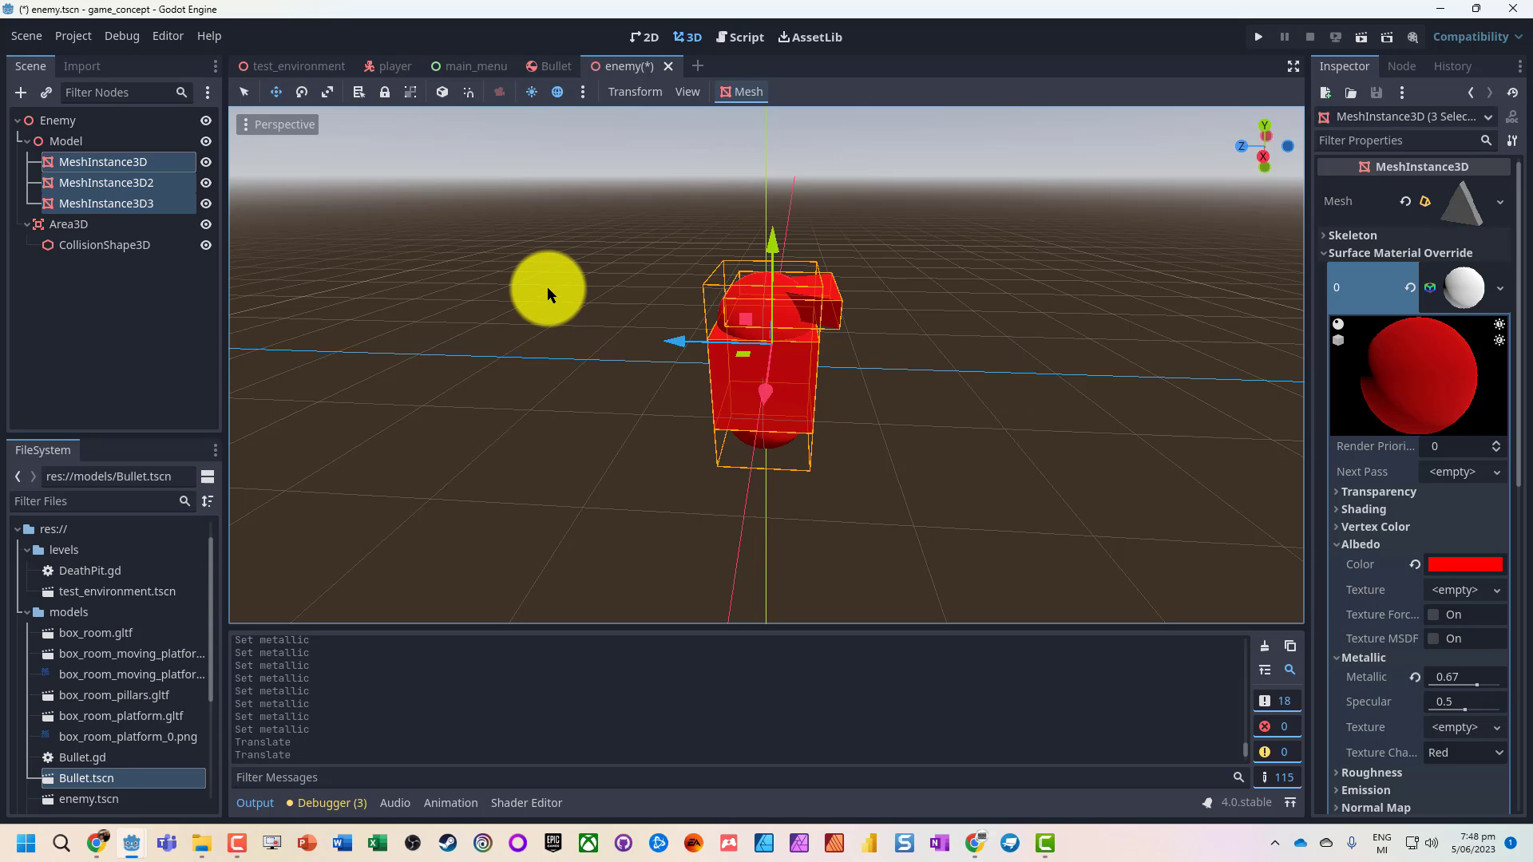
pyautogui.hotkey('ctrl', 's')
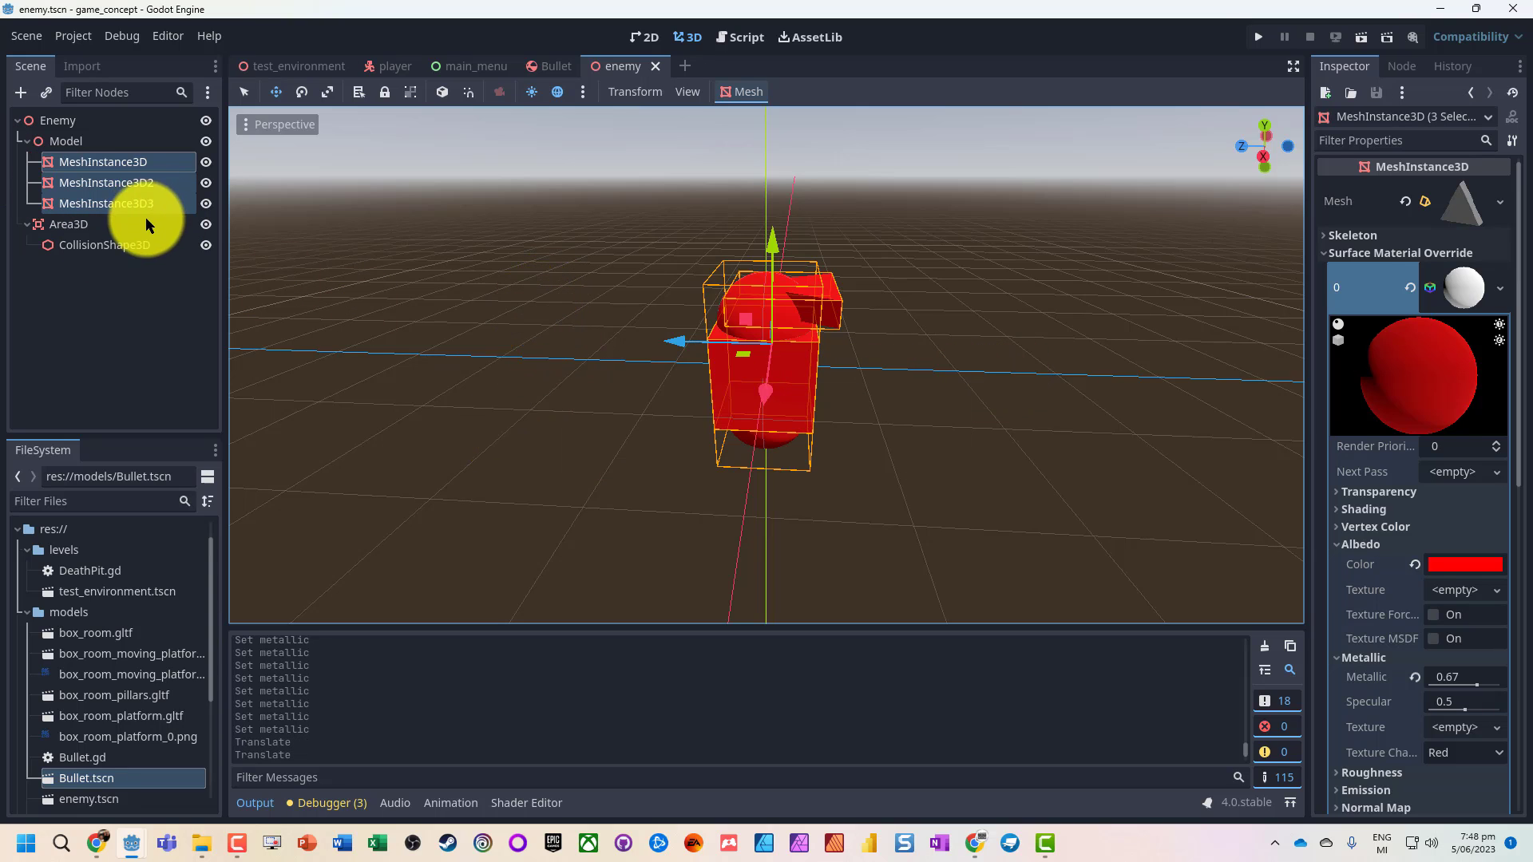
pyautogui.click(57, 120)
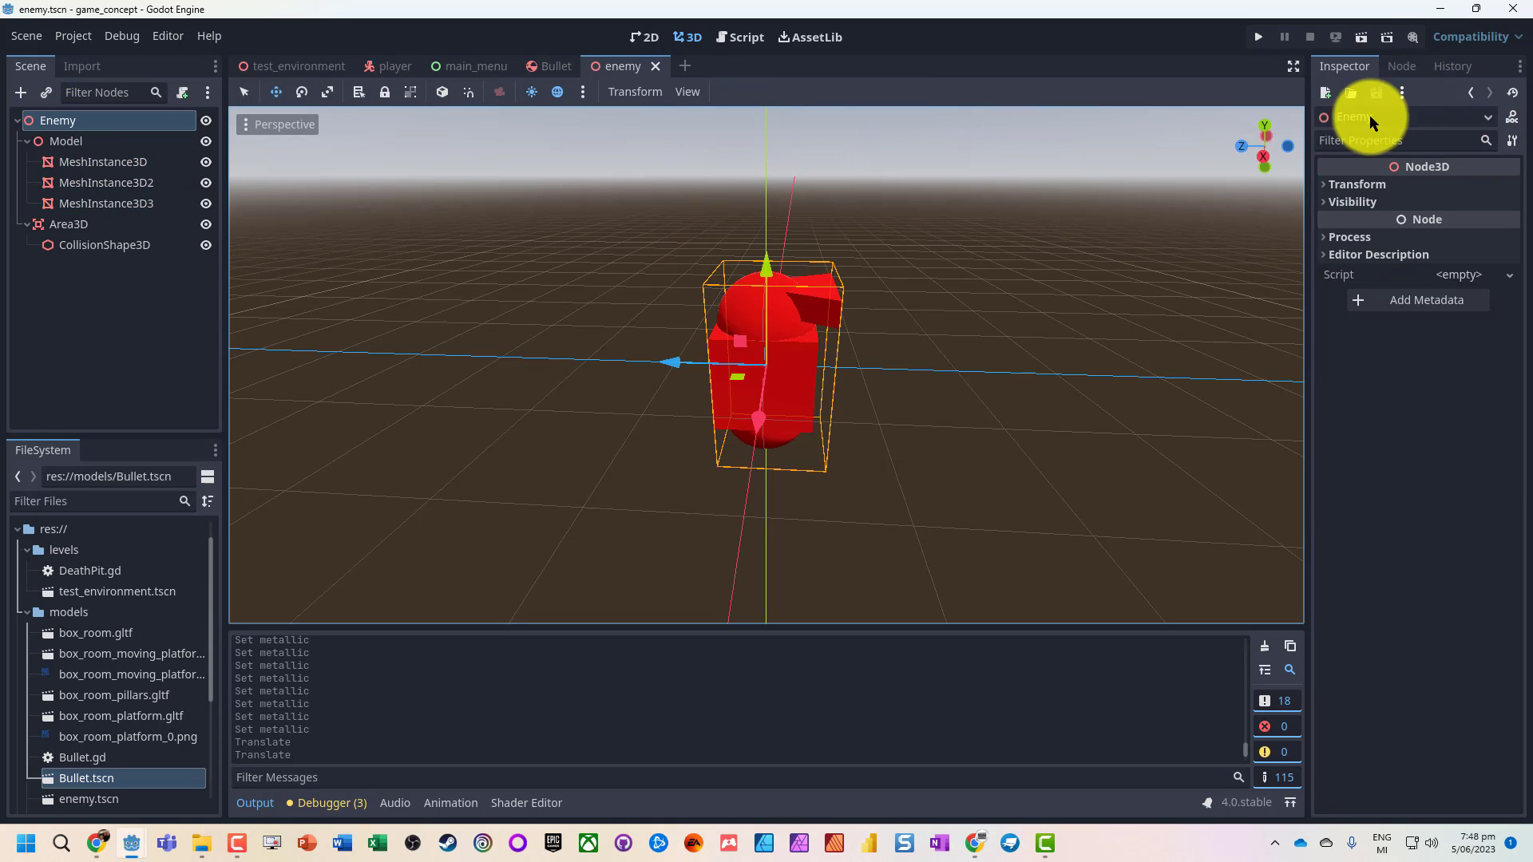
pyautogui.moveTo(577, 62)
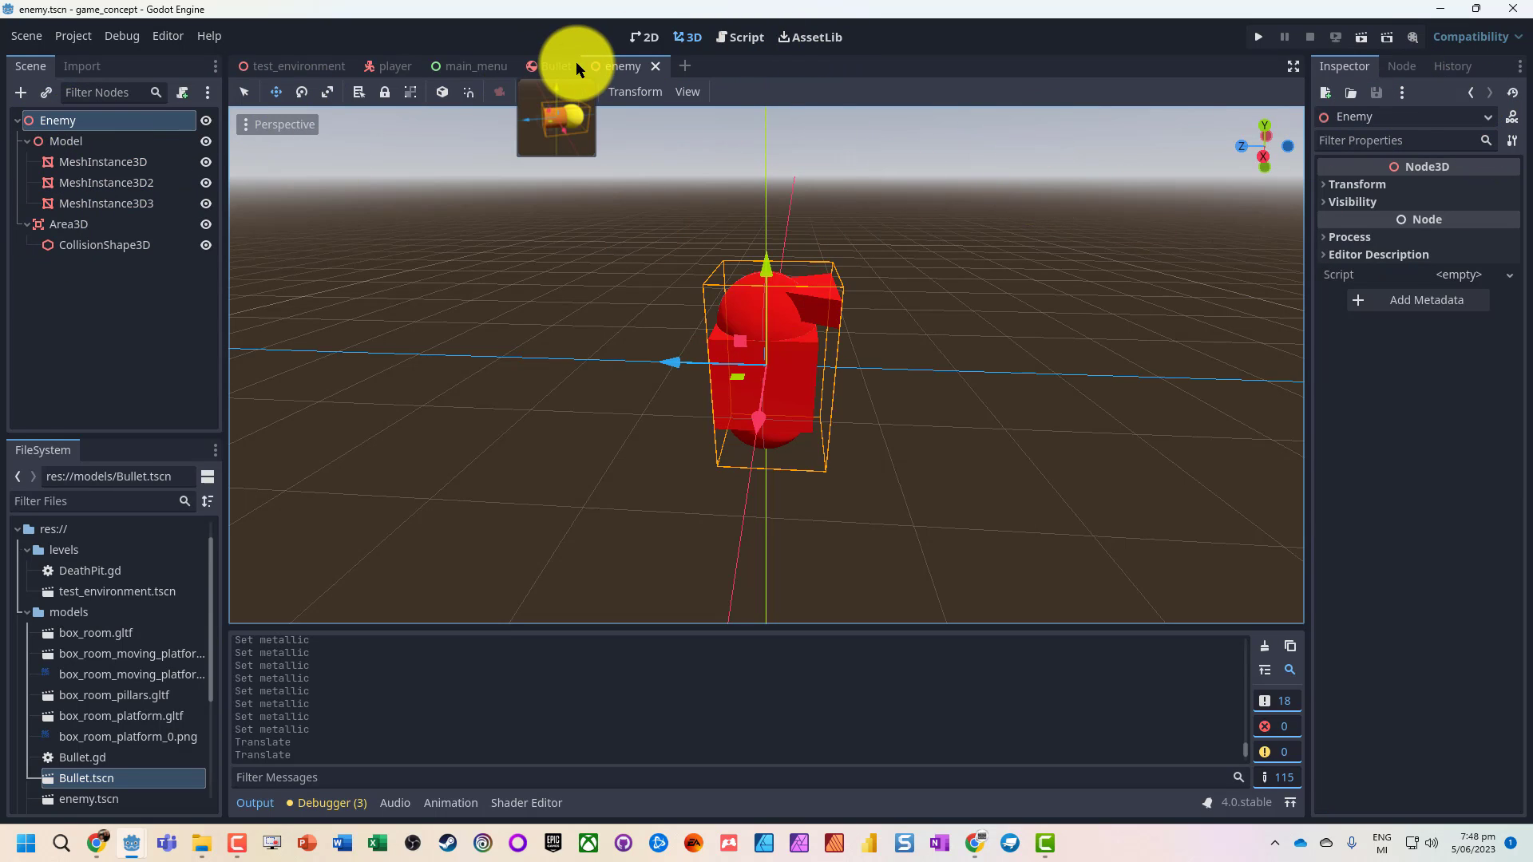
pyautogui.click(73, 224)
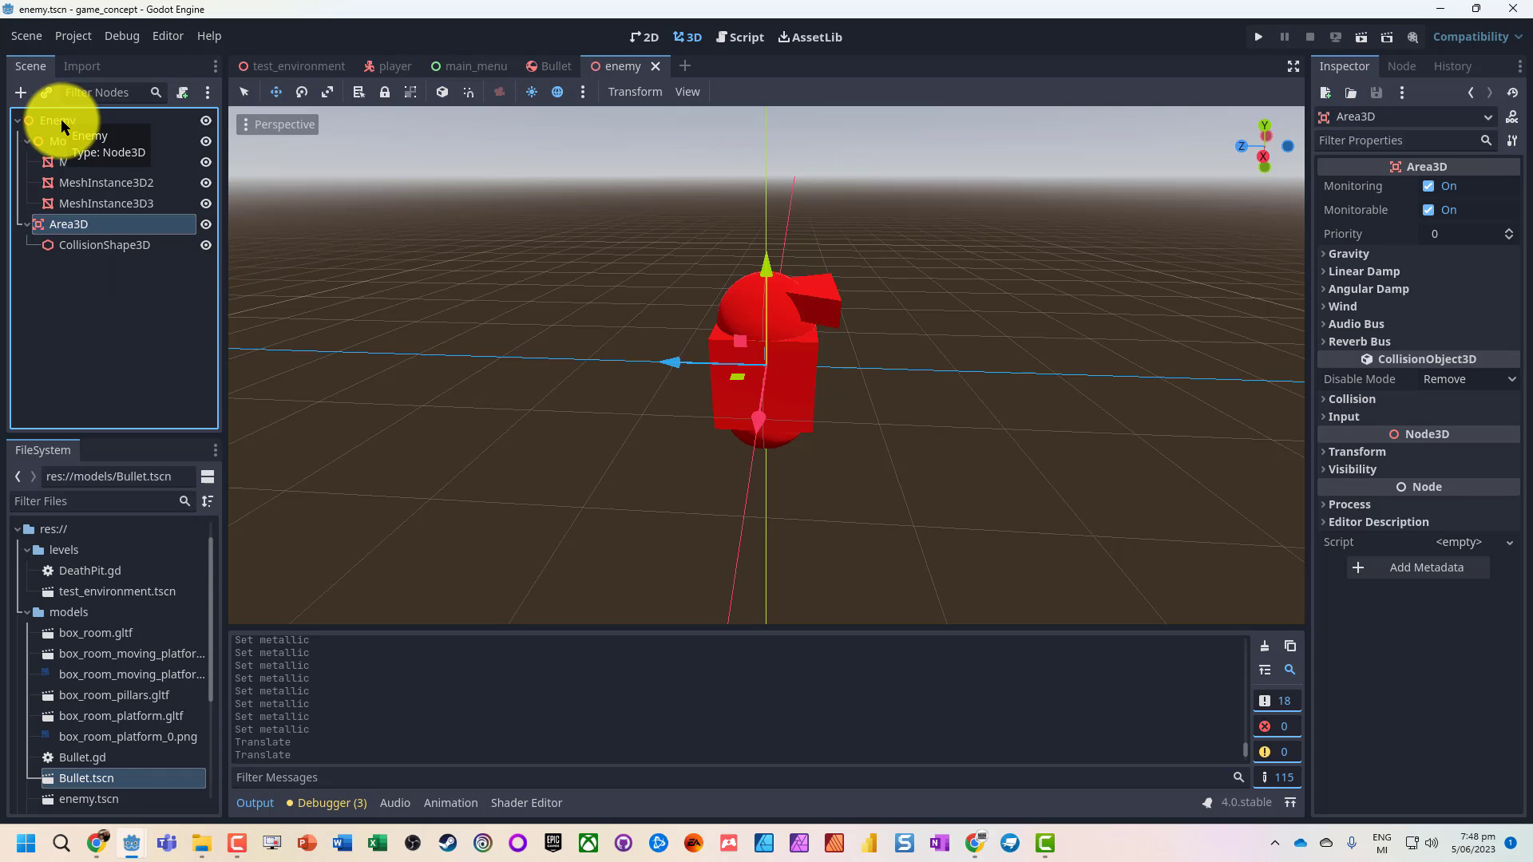
pyautogui.click(92, 242)
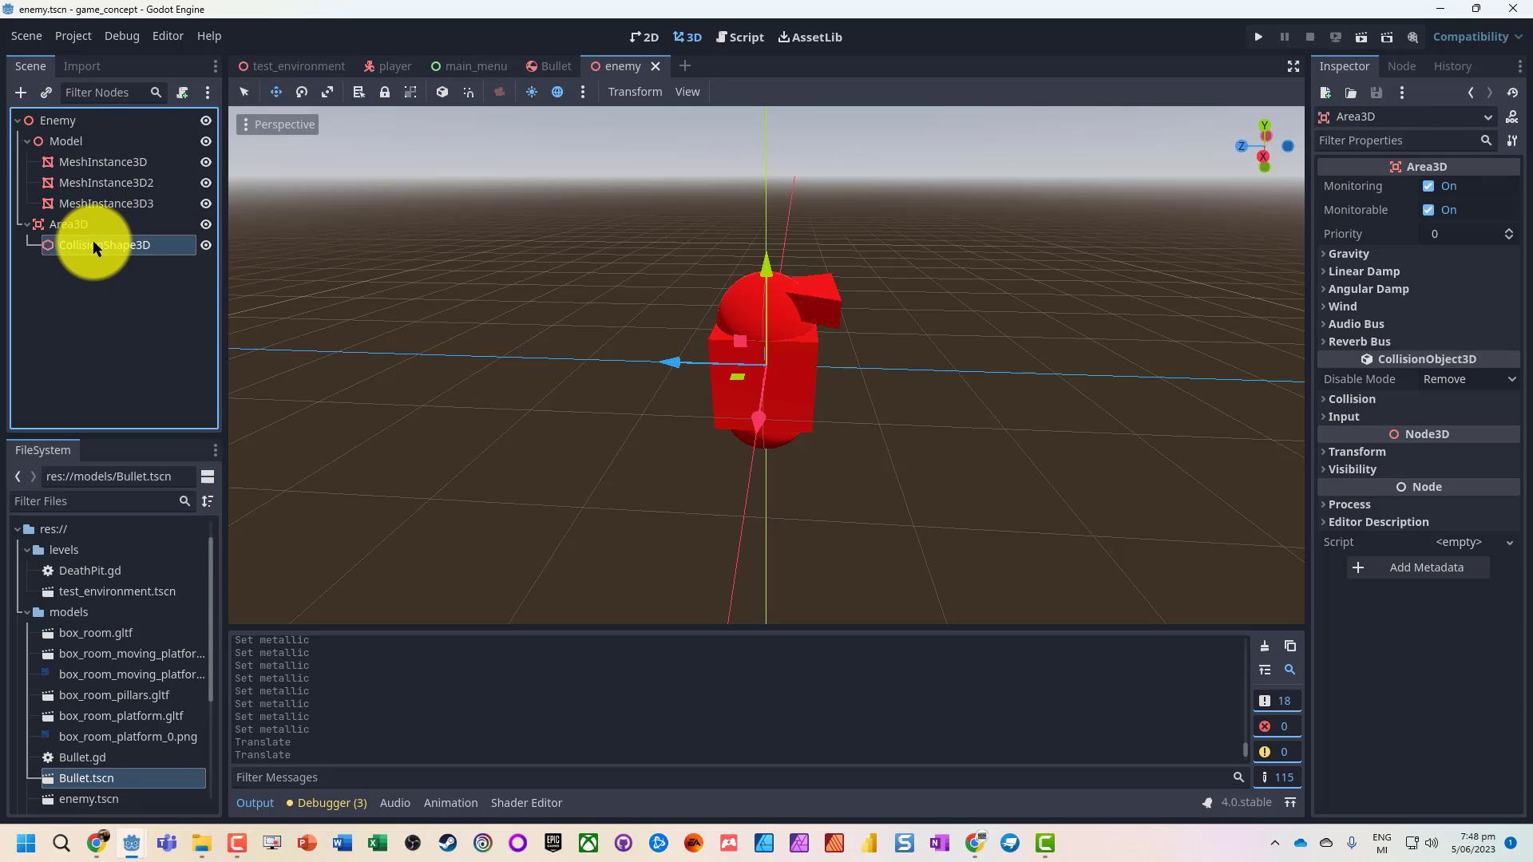
pyautogui.click(78, 222)
pyautogui.click(83, 245)
pyautogui.click(74, 226)
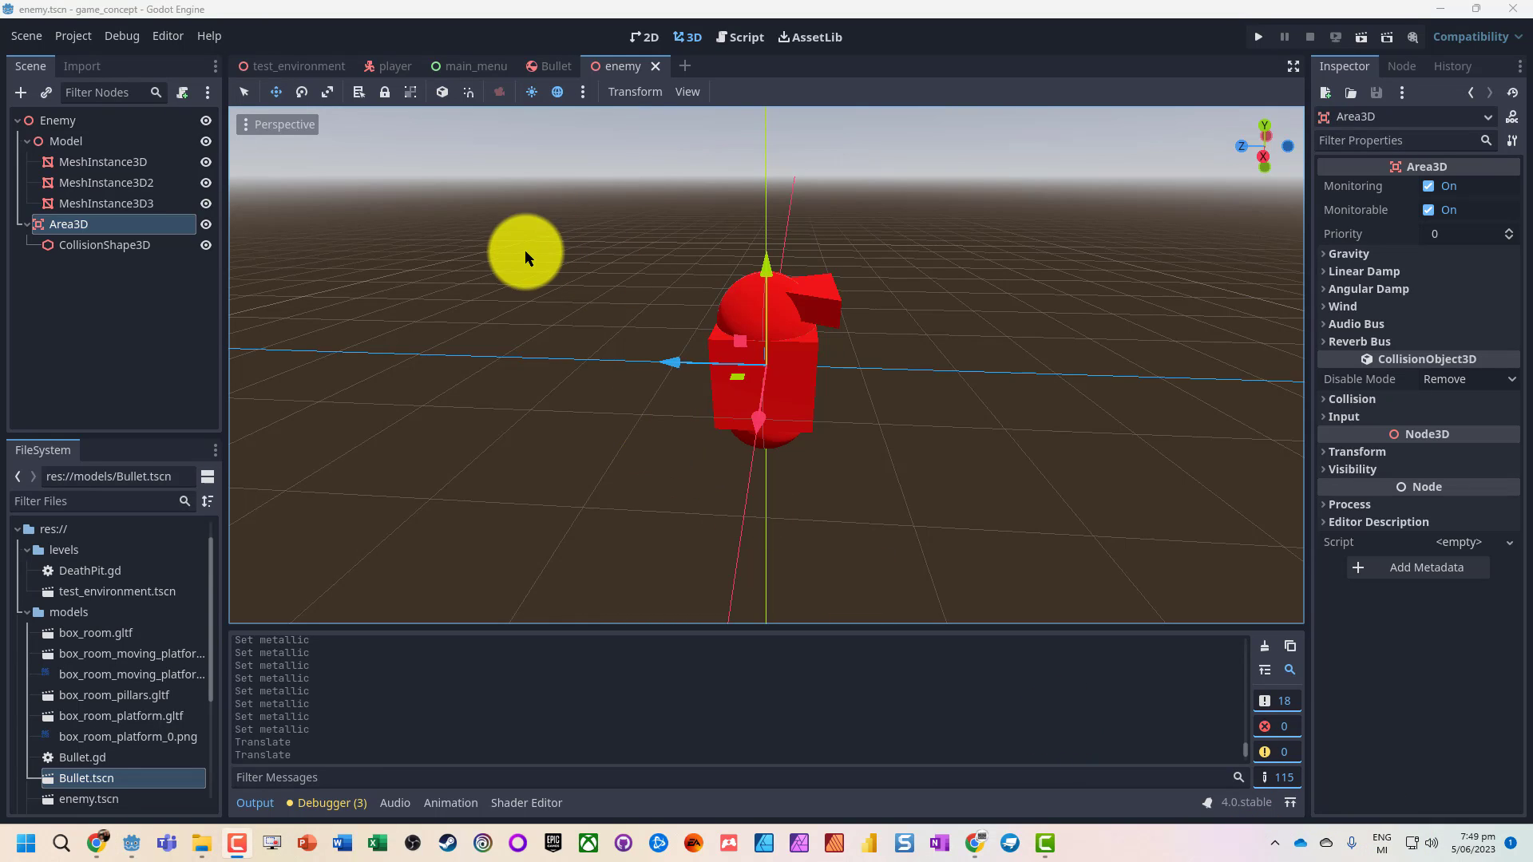
pyautogui.moveTo(567, 68)
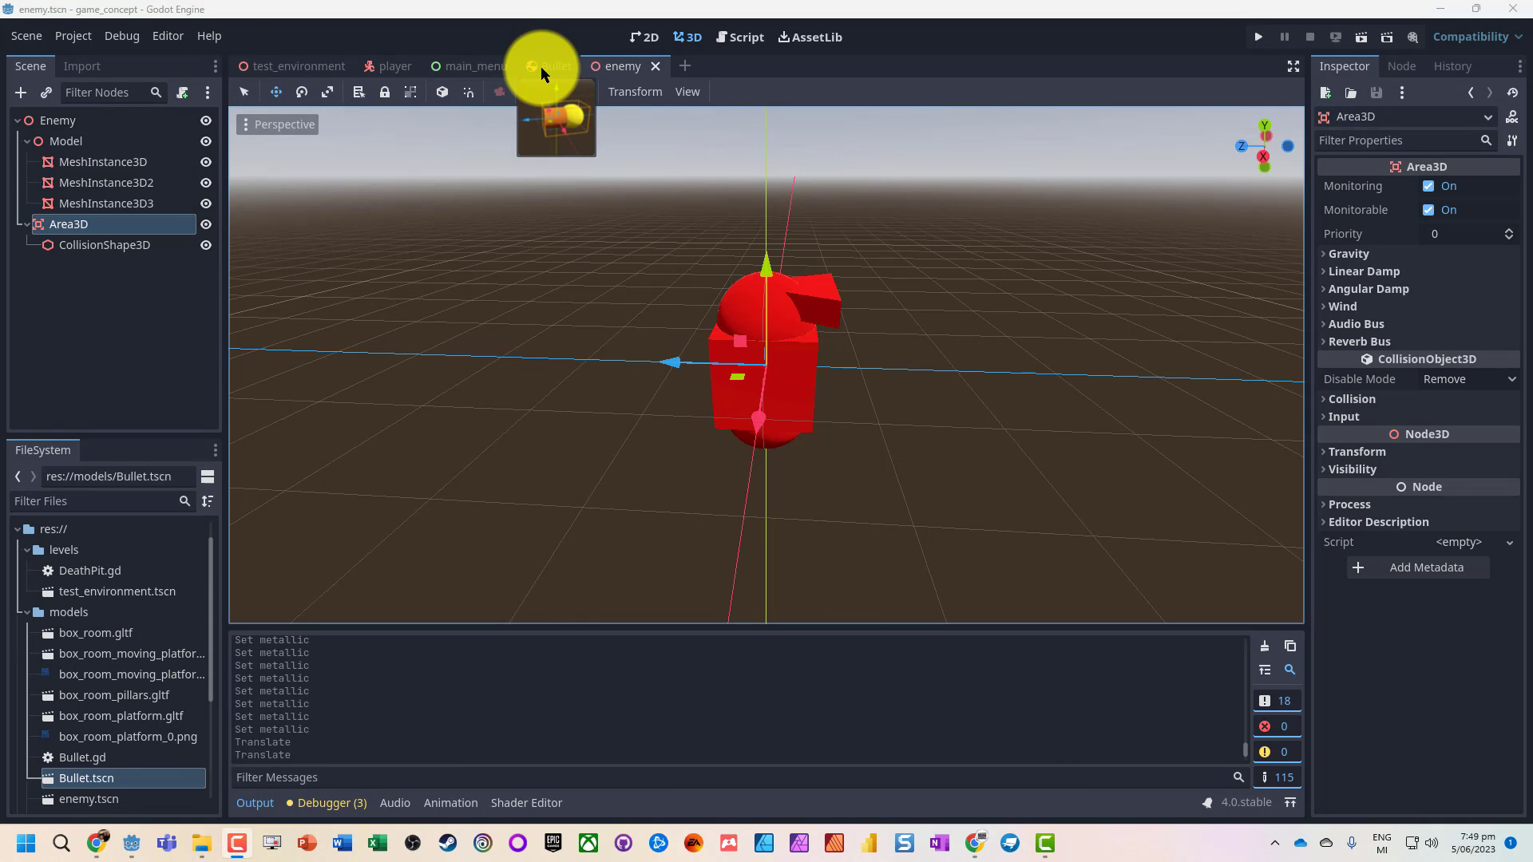
# Add the Bullet root to a Projectiles group and save the Bullet scene.
pyautogui.click(546, 69)
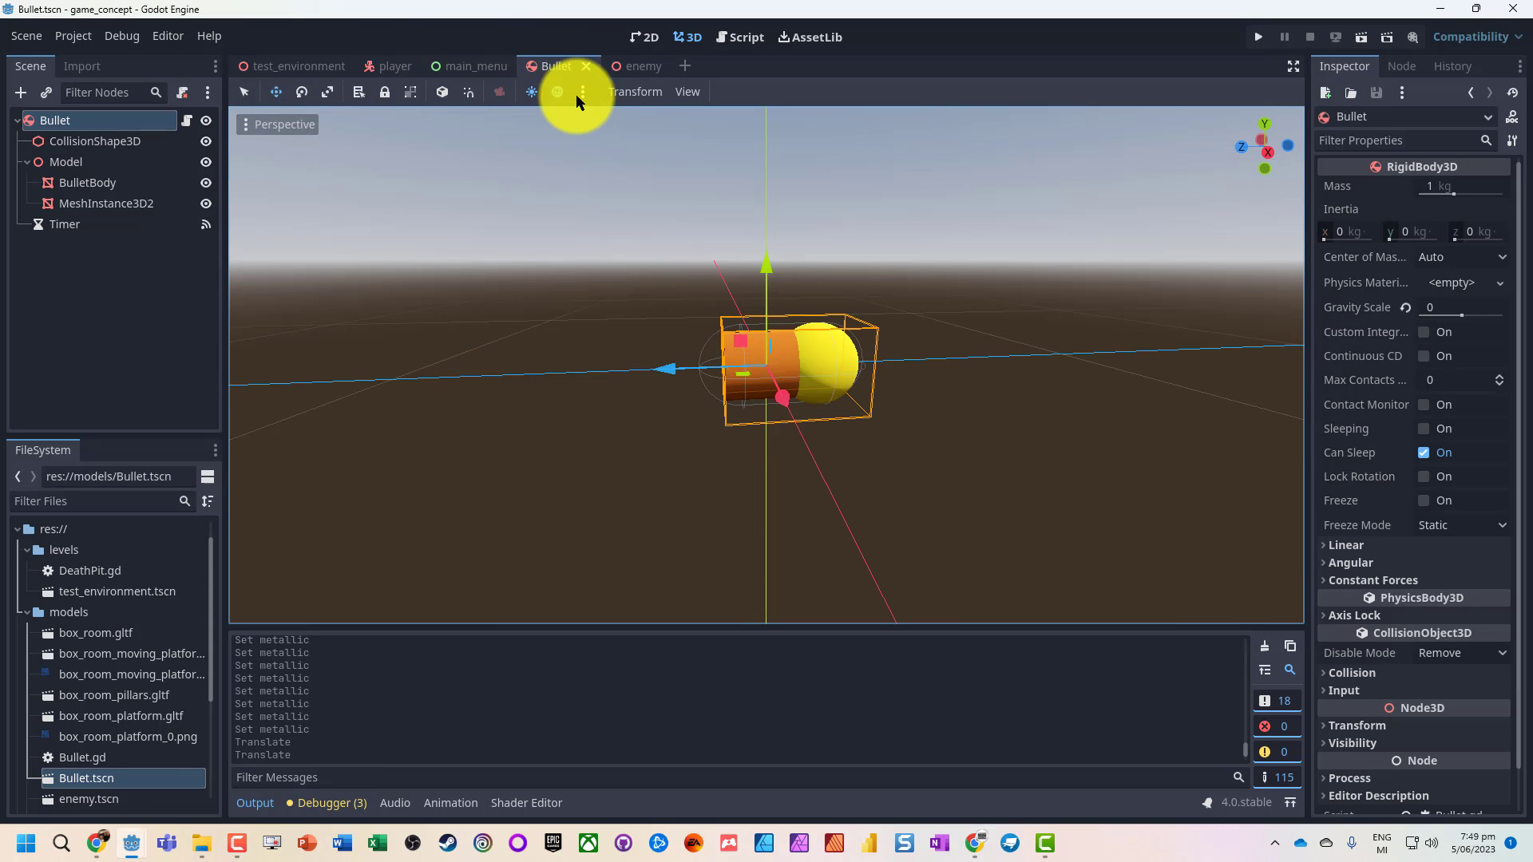
pyautogui.click(1399, 67)
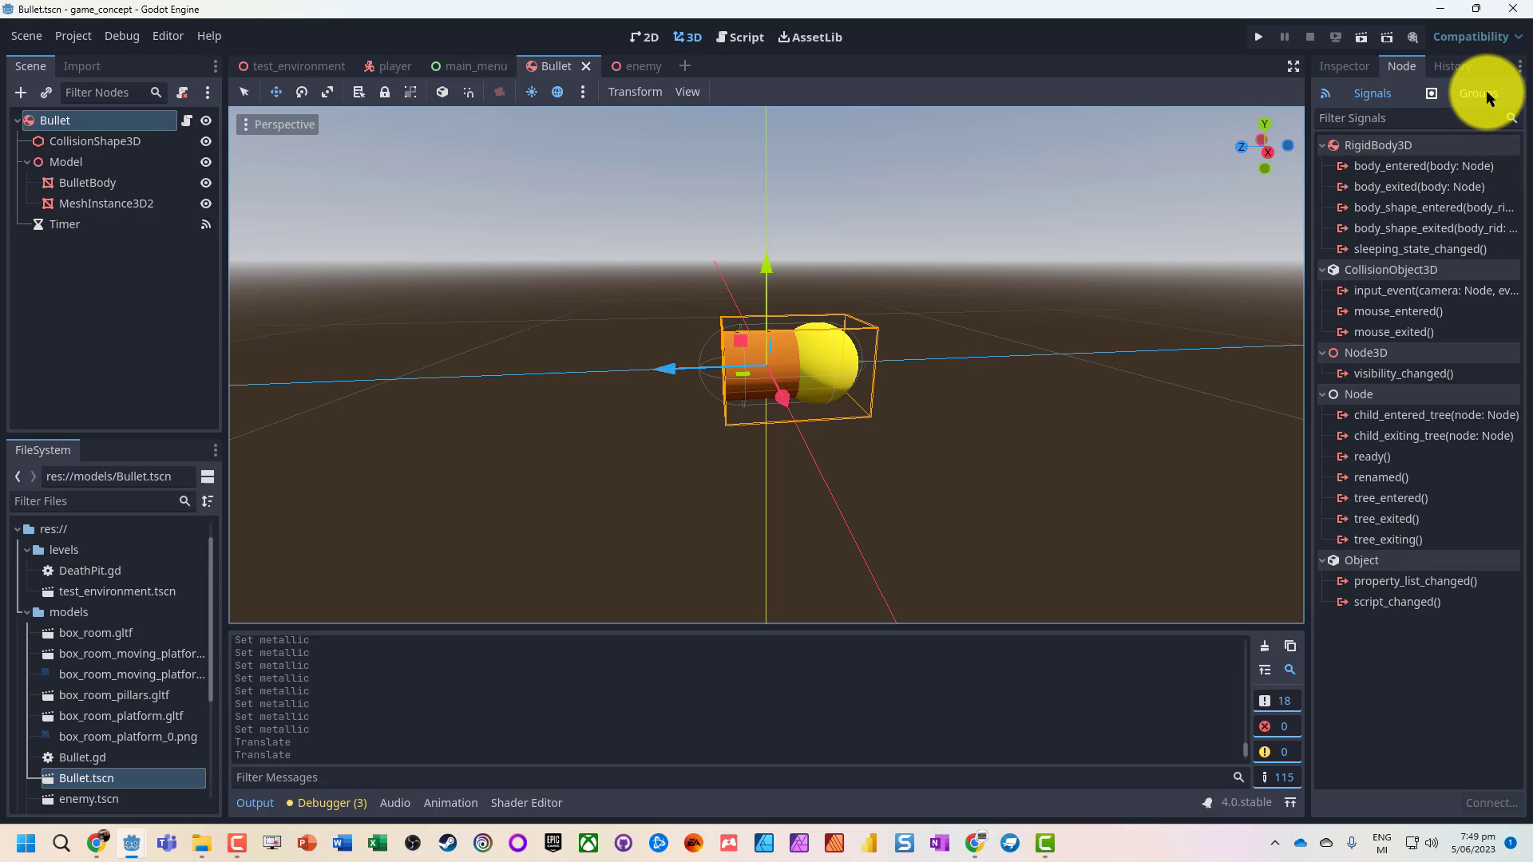
pyautogui.click(1478, 93)
pyautogui.click(1397, 147)
pyautogui.write('Projectiles')
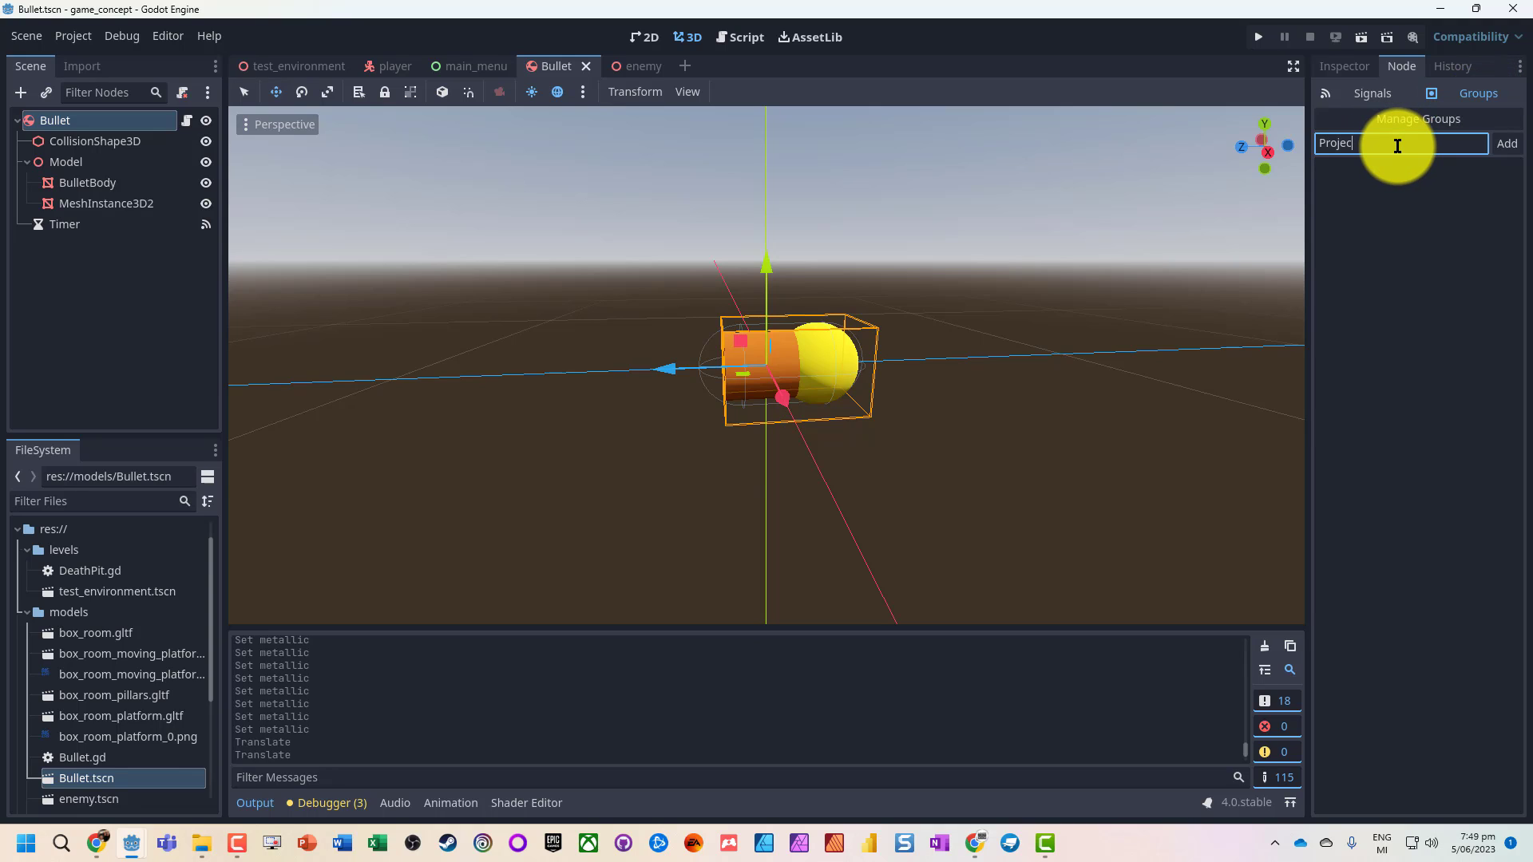
pyautogui.click(1505, 143)
pyautogui.hotkey('ctrl', 's')
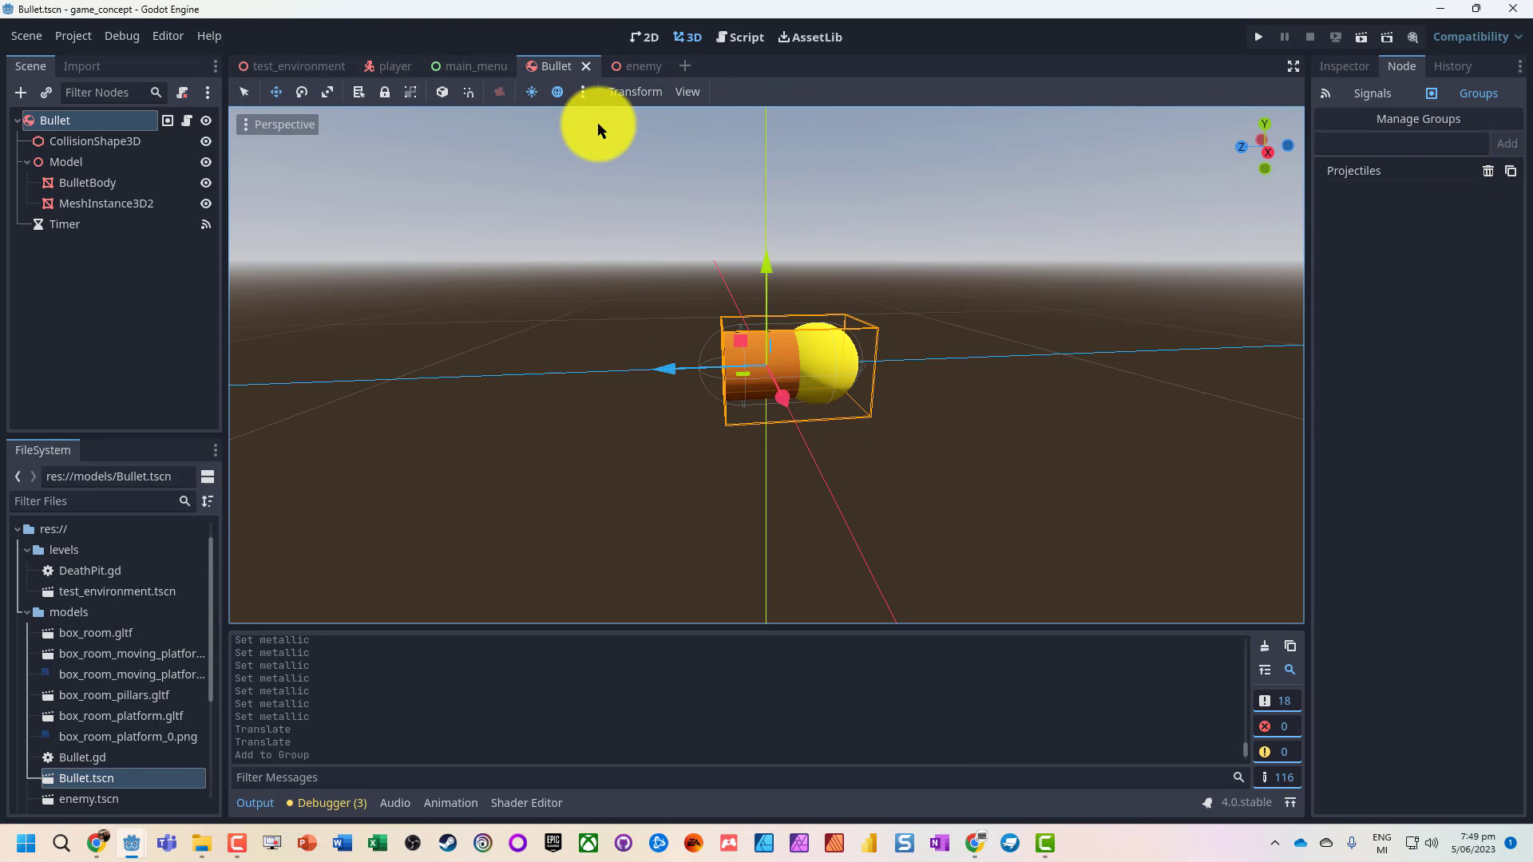
# Attach a new default enemy.gd script to the Enemy root node.
pyautogui.click(634, 70)
pyautogui.click(62, 115)
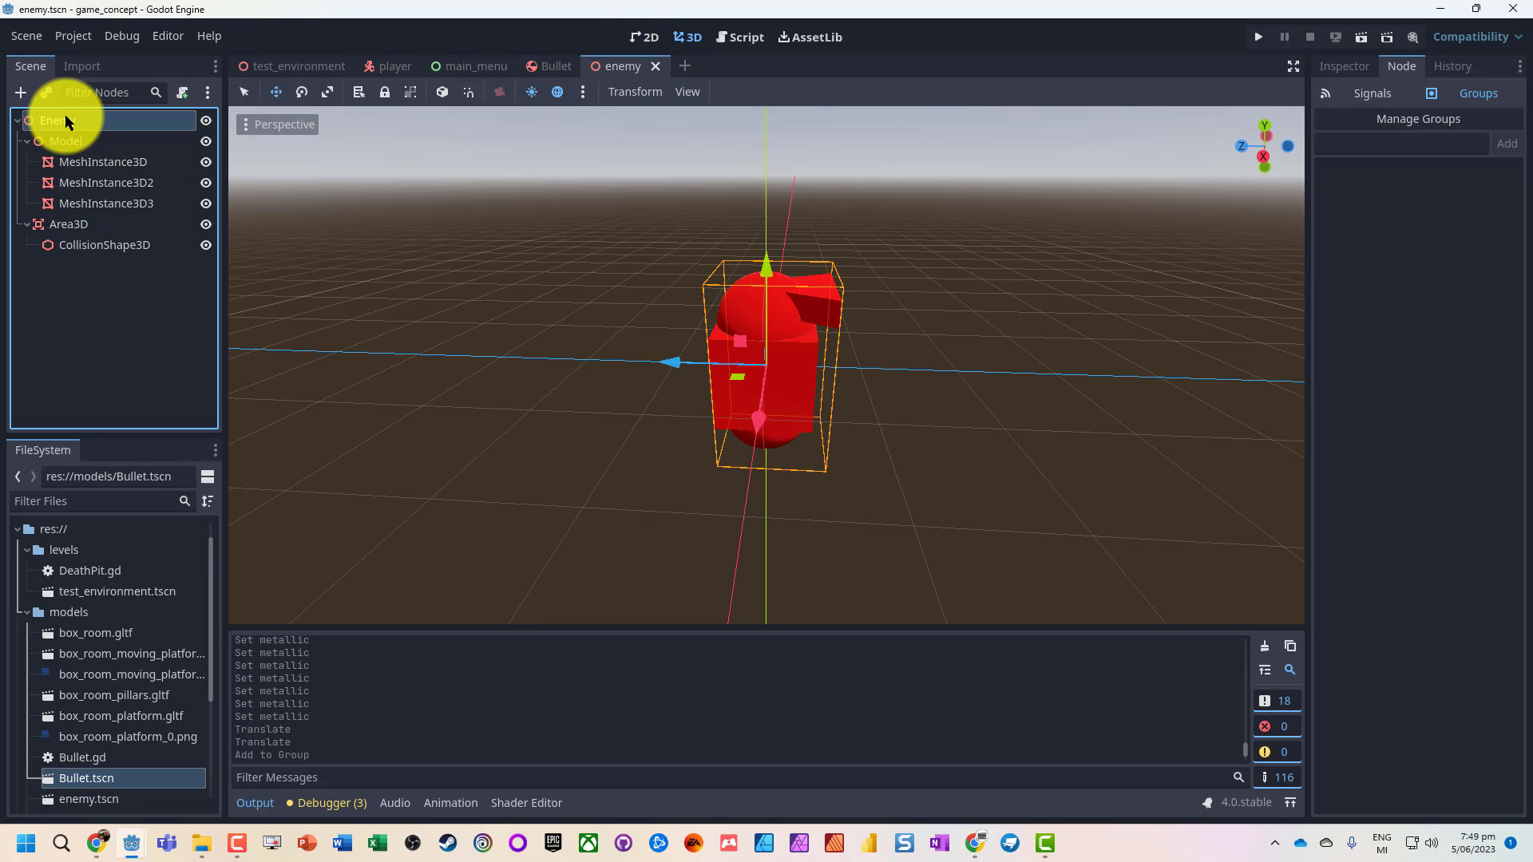
pyautogui.rightClick(65, 117)
pyautogui.click(112, 260)
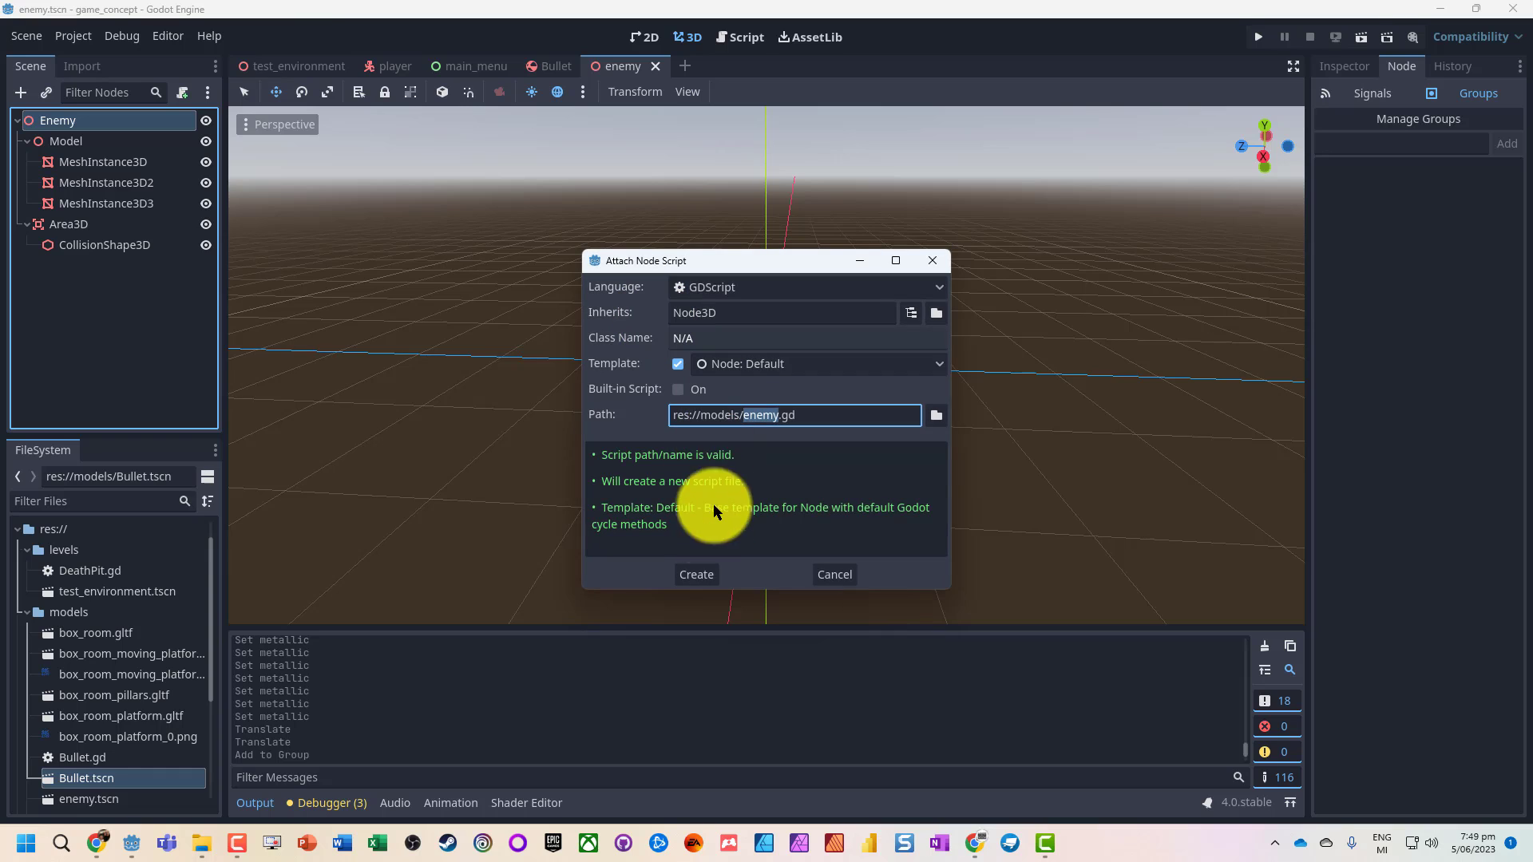
pyautogui.click(702, 570)
# Connect Area3D's body_entered signal to a new function in enemy.gd.
pyautogui.click(67, 224)
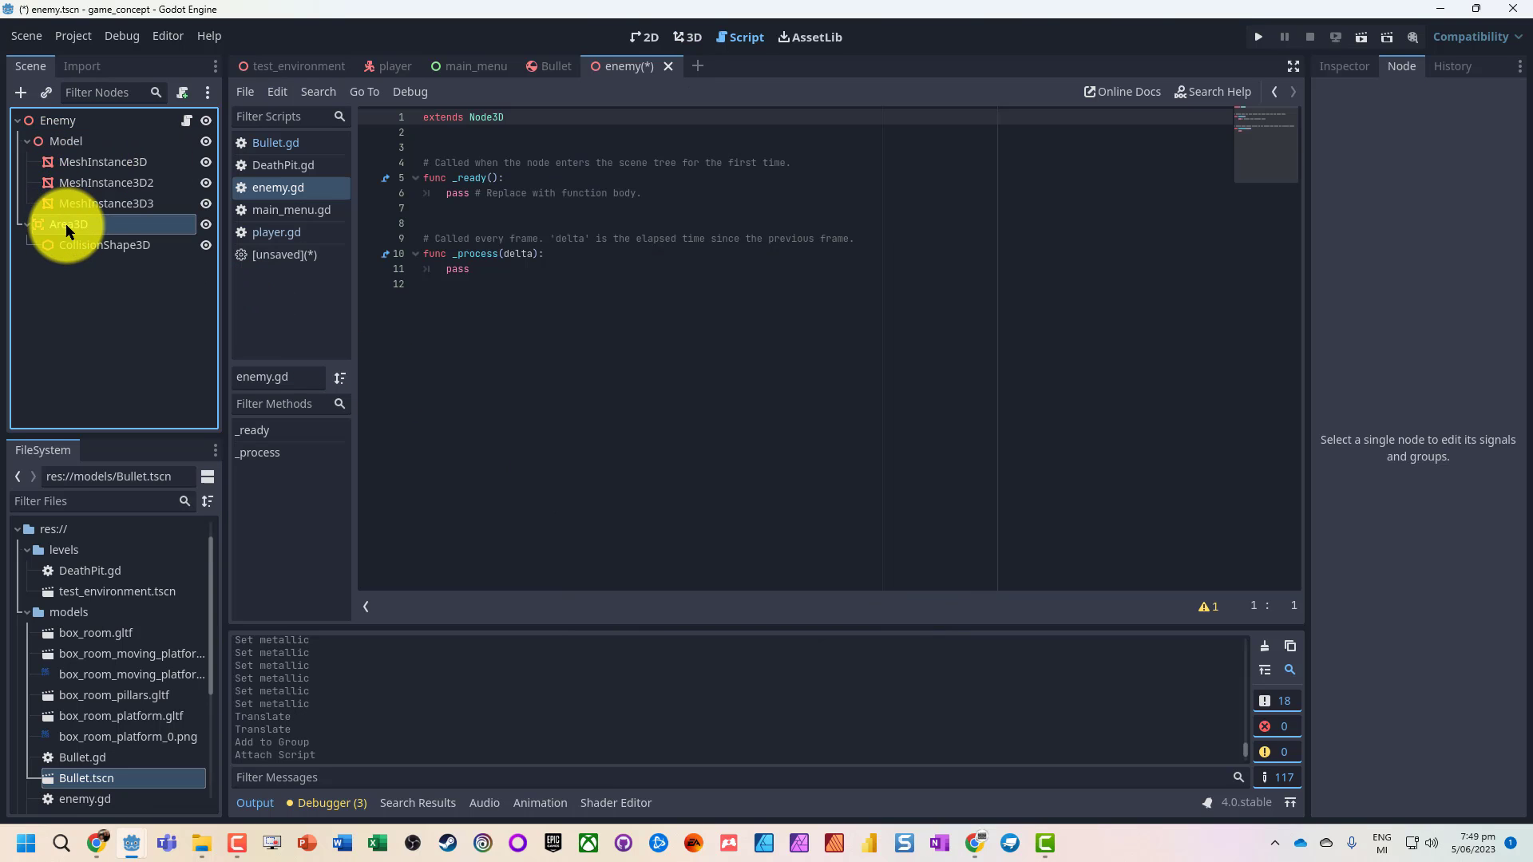
pyautogui.click(1346, 98)
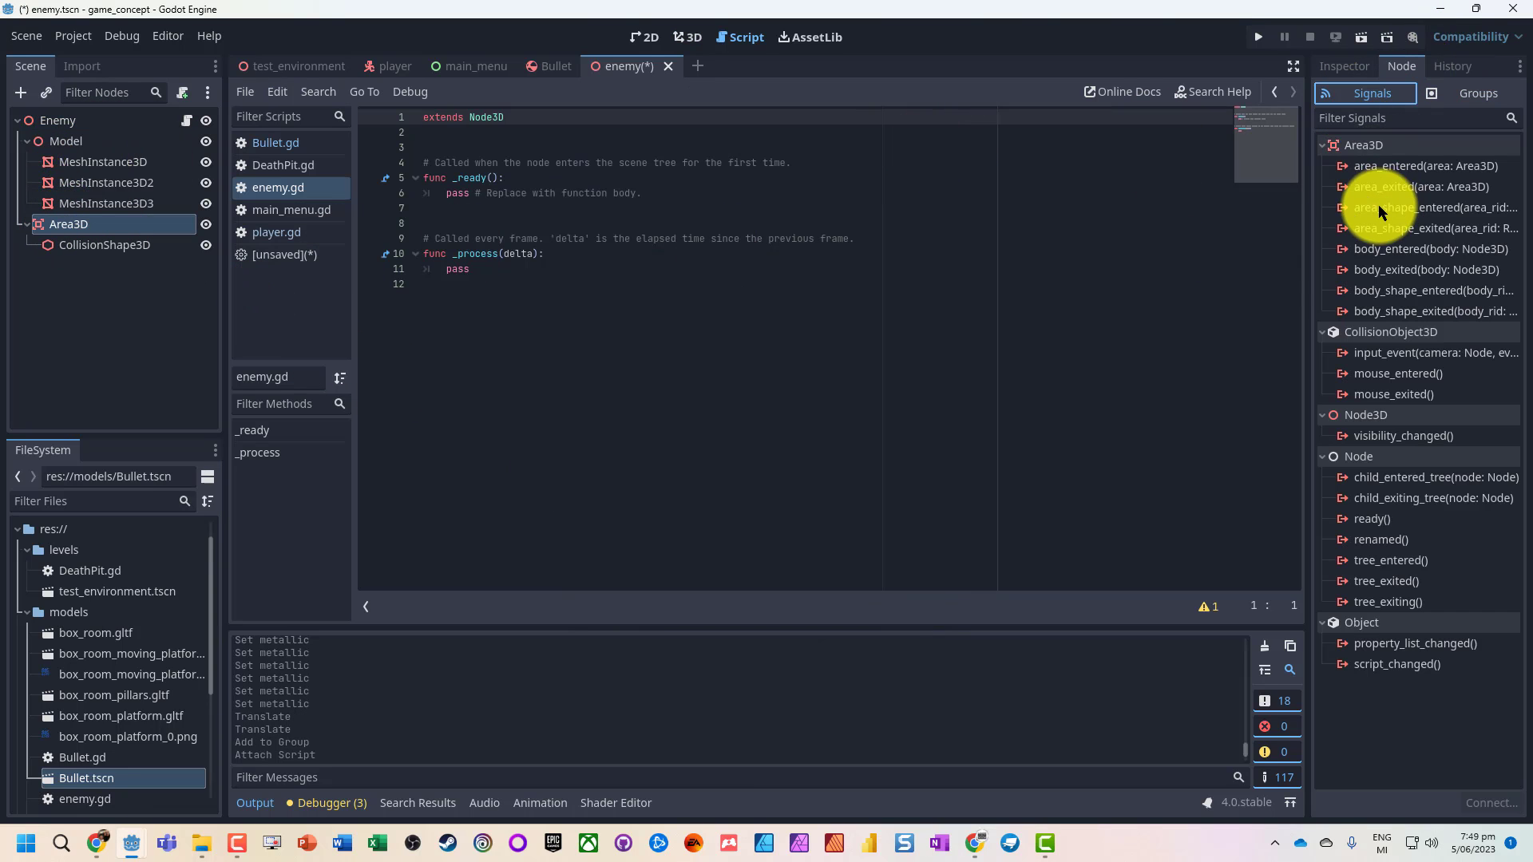
pyautogui.doubleClick(1406, 246)
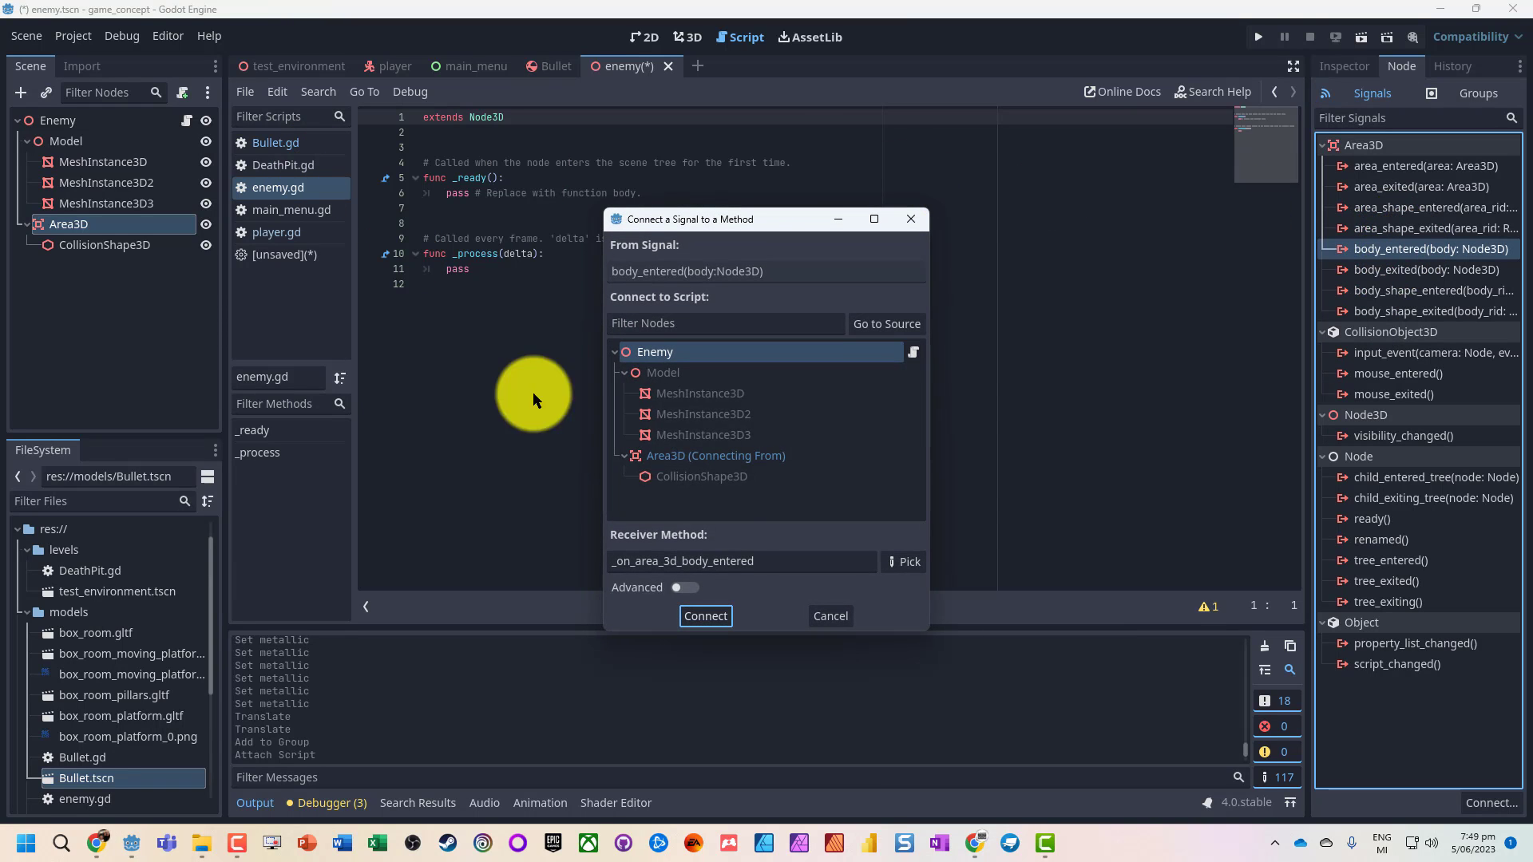
pyautogui.click(713, 616)
# Add print("Hit") to _on_area_3d_body_entered and save the script.
pyautogui.press('Up')
pyautogui.press('End')
pyautogui.press('Return')
pyautogui.write('print(')
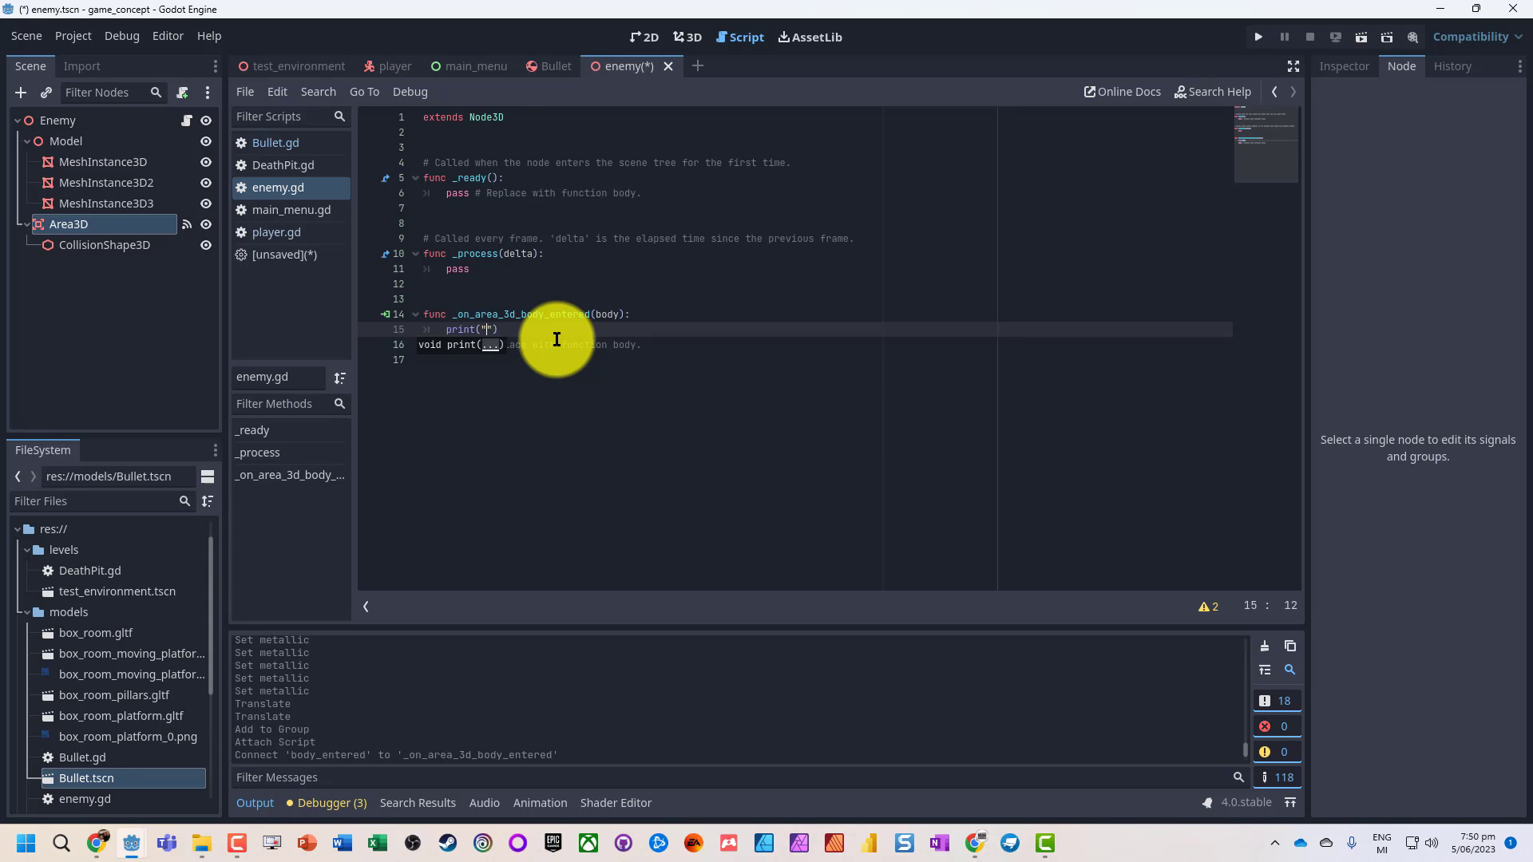
pyautogui.write('"Hit')
pyautogui.hotkey('ctrl', 's')
pyautogui.press('End')
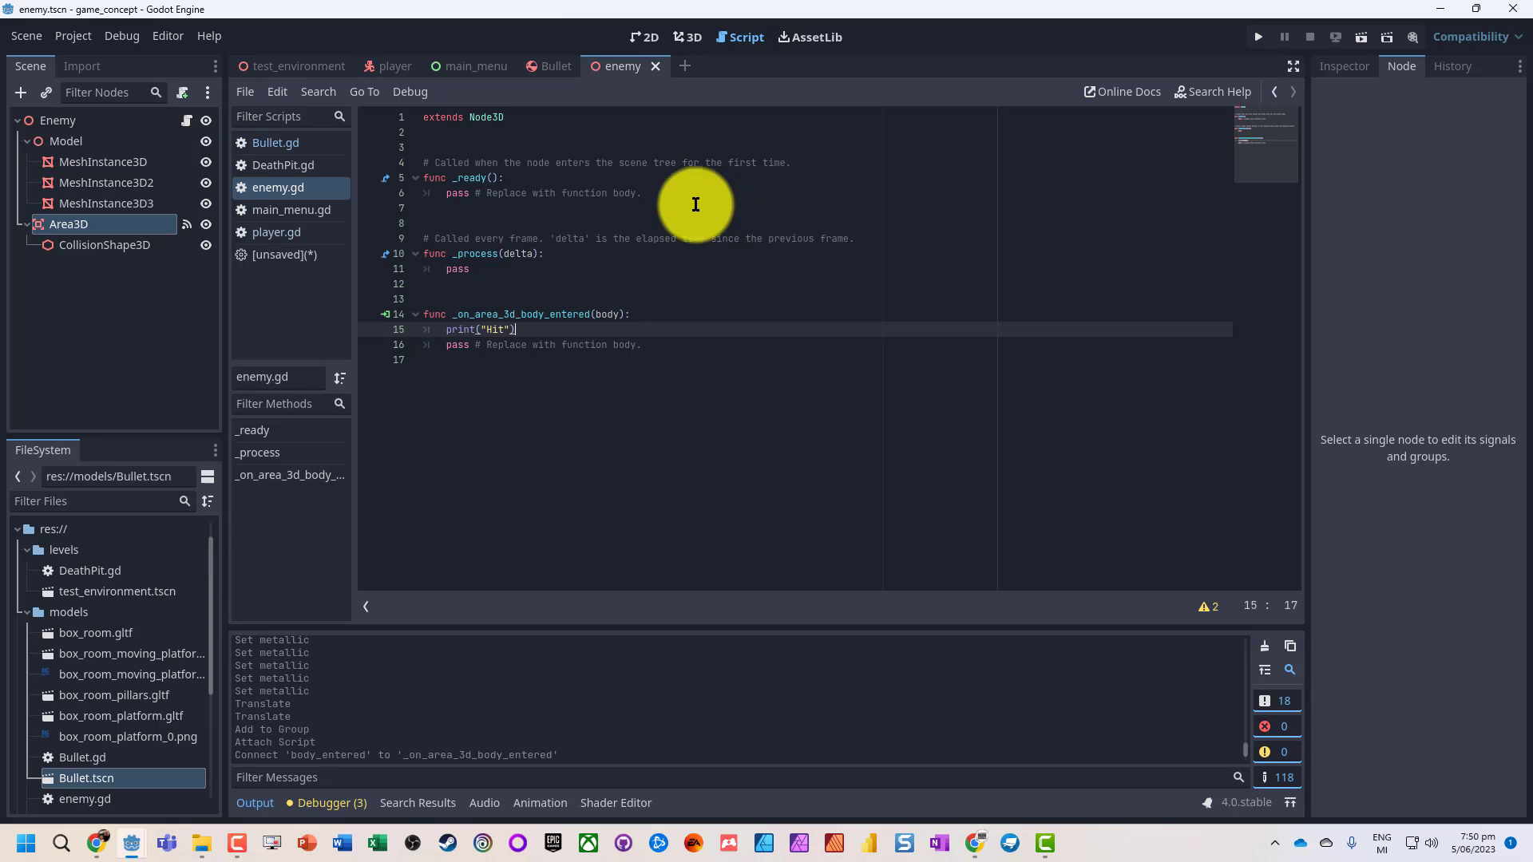
# Launch a test run with F5, start play from the main menu, then stop it.
pyautogui.click(292, 63)
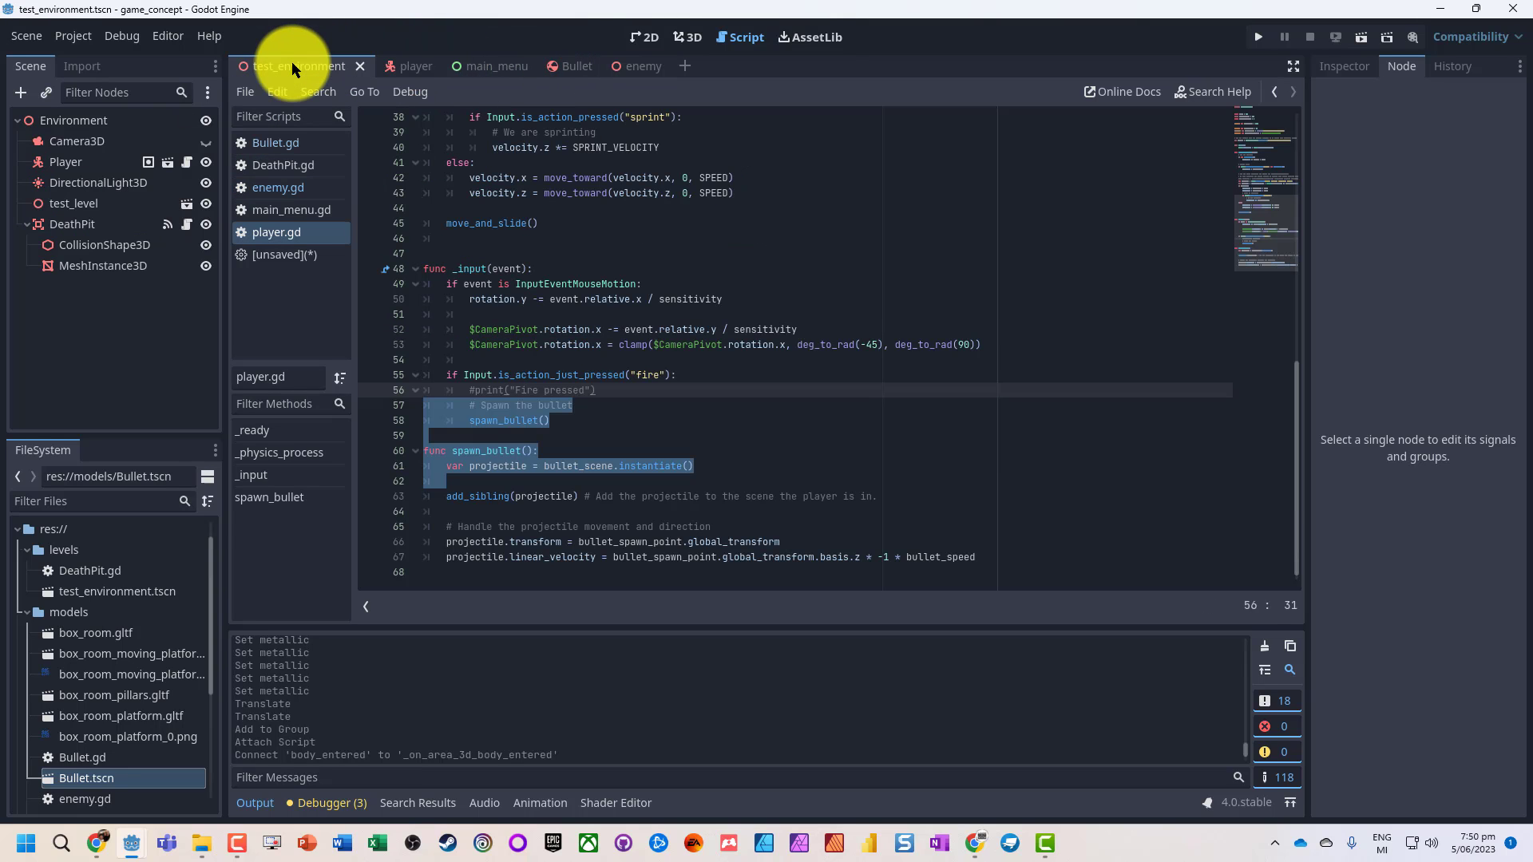
pyautogui.click(638, 63)
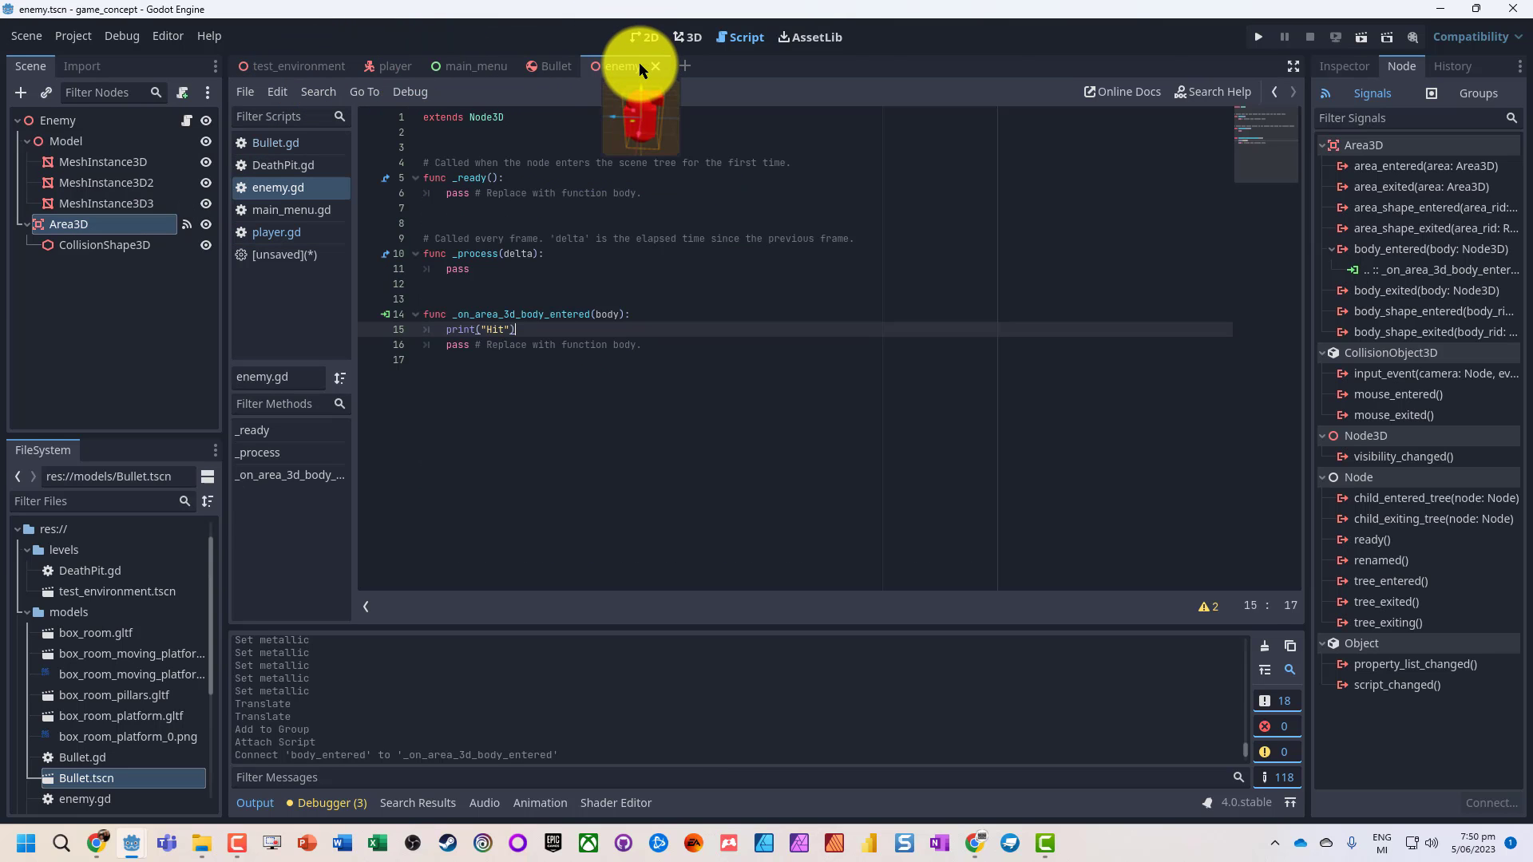
pyautogui.press('F5')
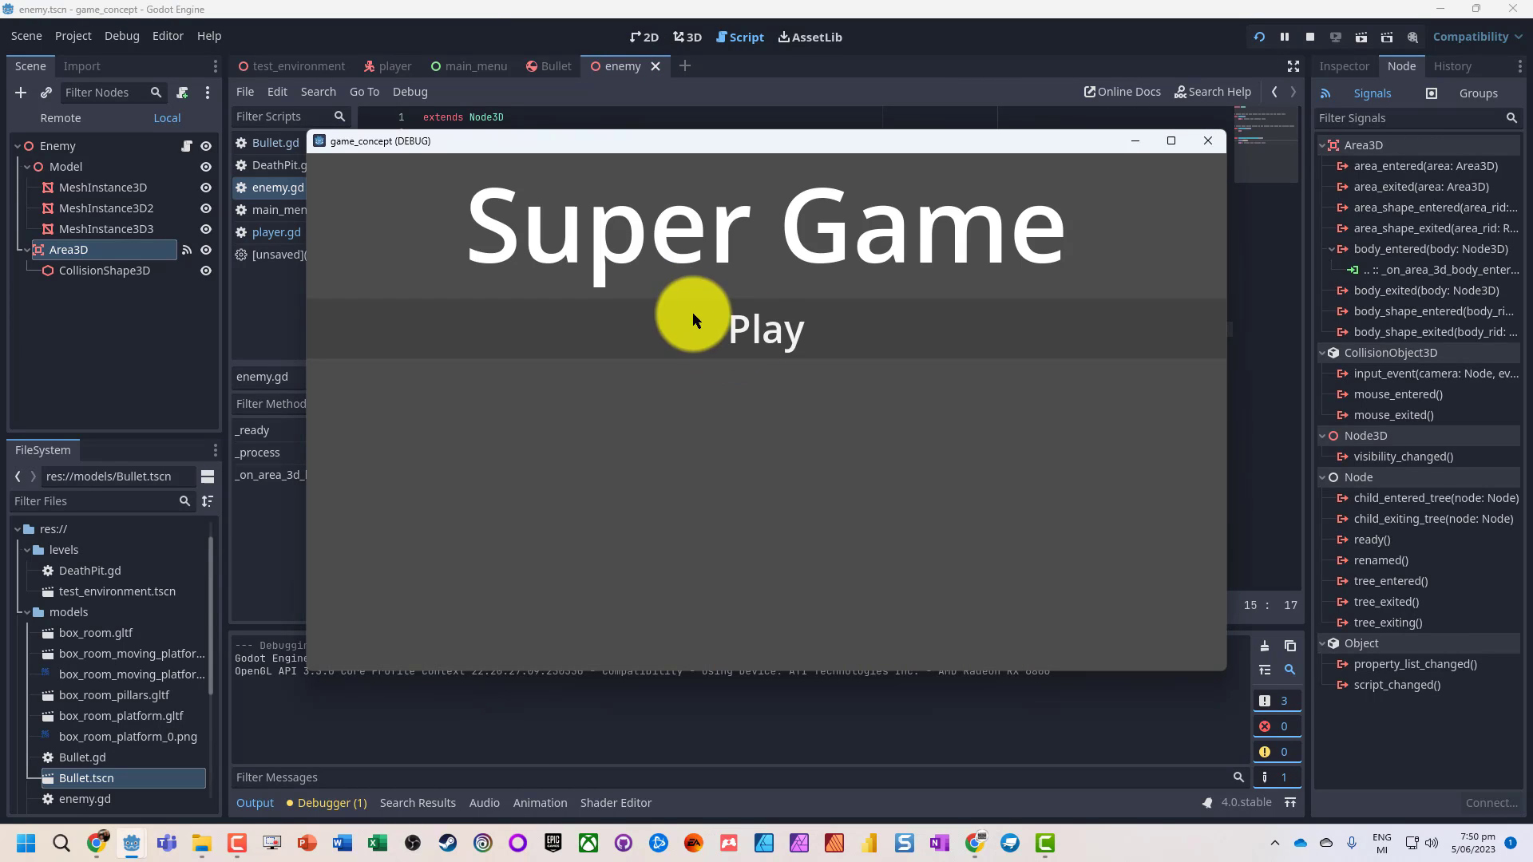
pyautogui.click(766, 329)
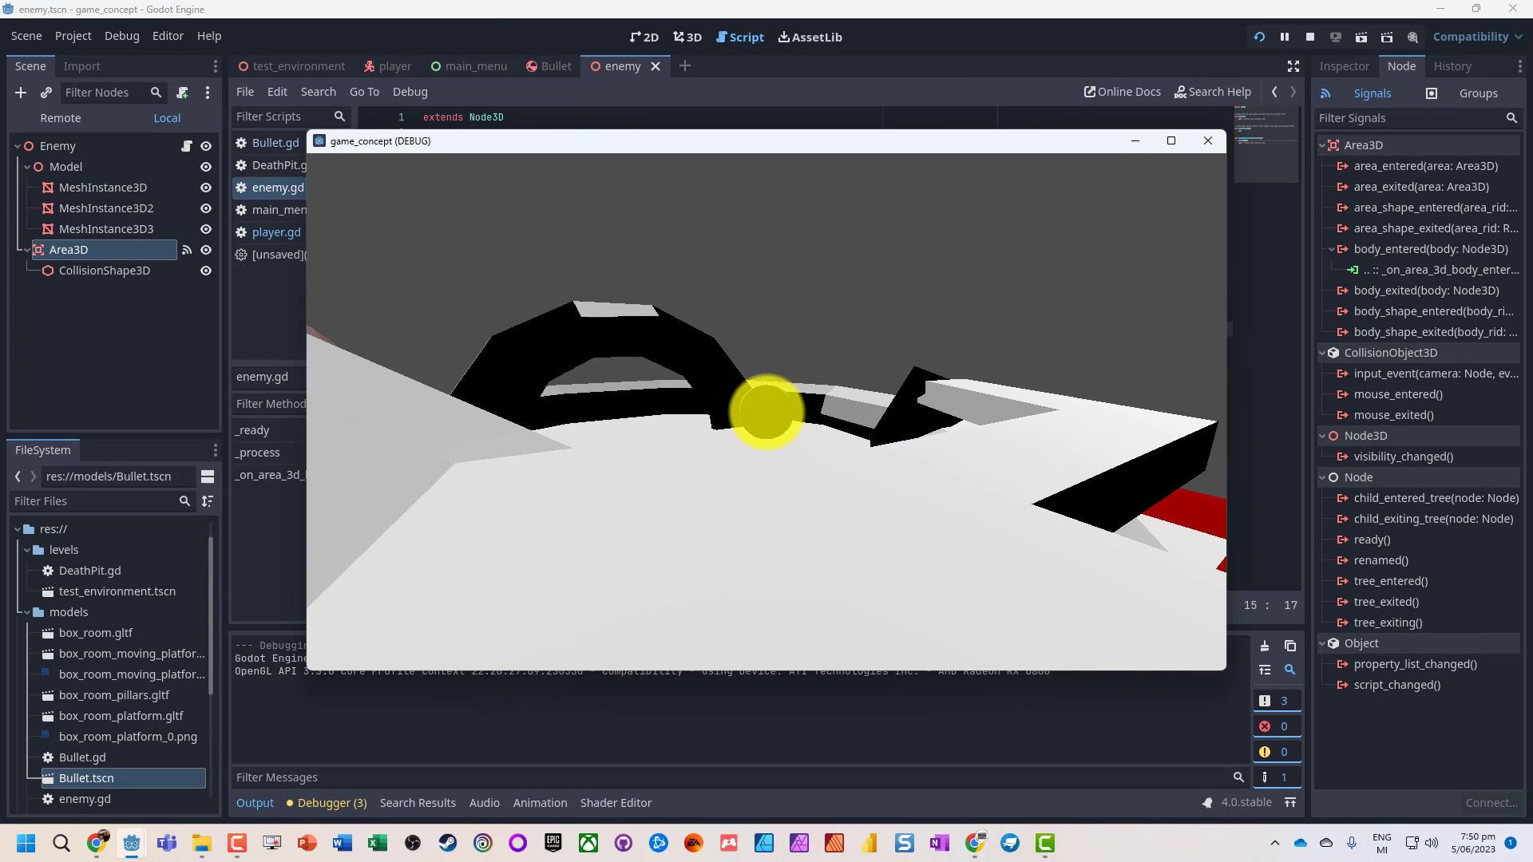
pyautogui.press('F8')
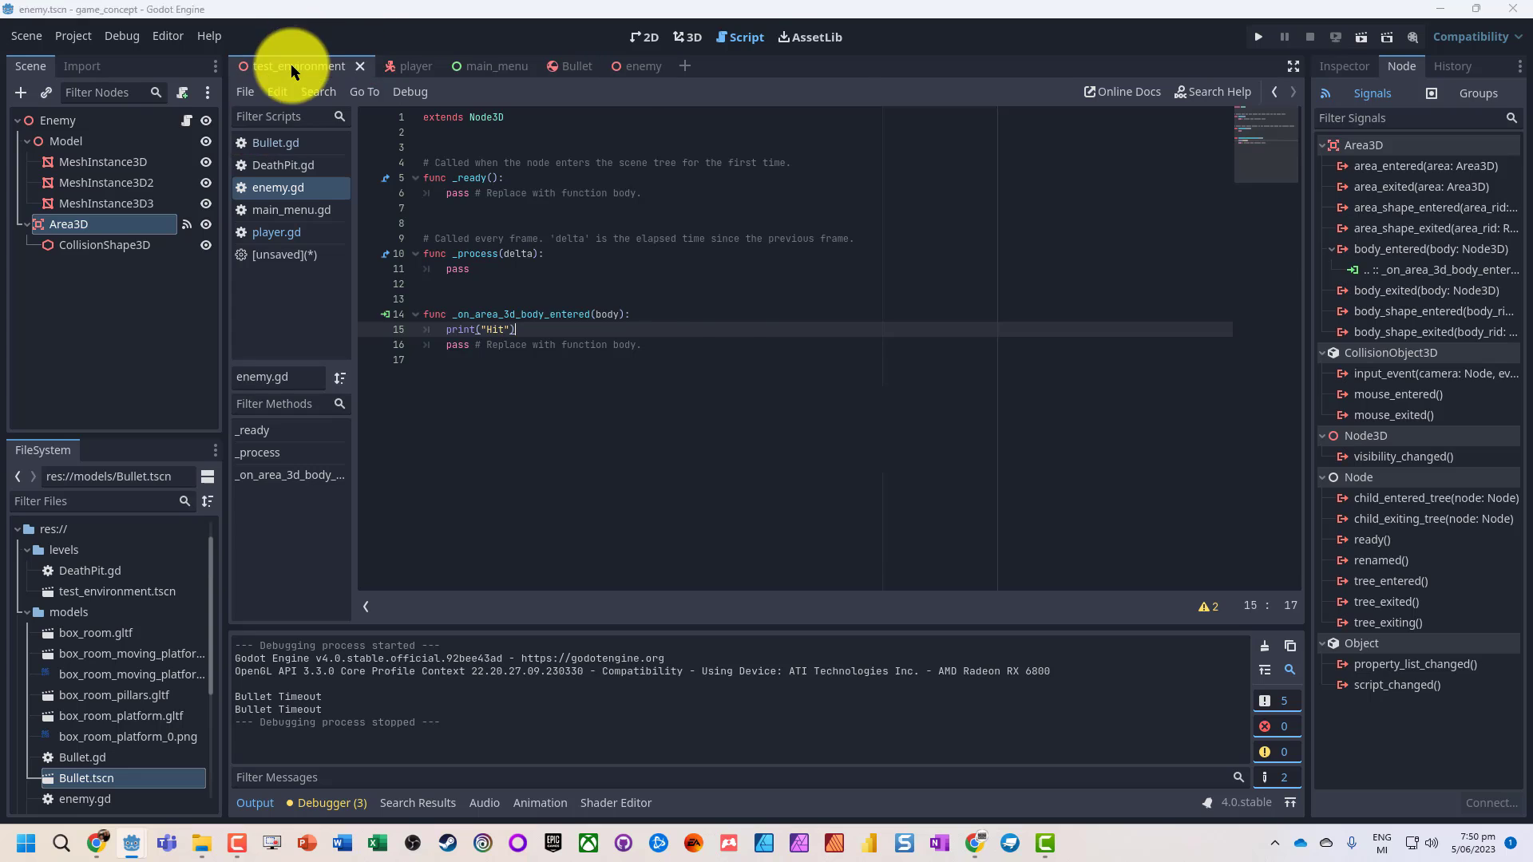
pyautogui.click(292, 65)
# Drop an enemy.tscn instance into test_environment, raise it onto the platform, and save and run.
pyautogui.click(692, 38)
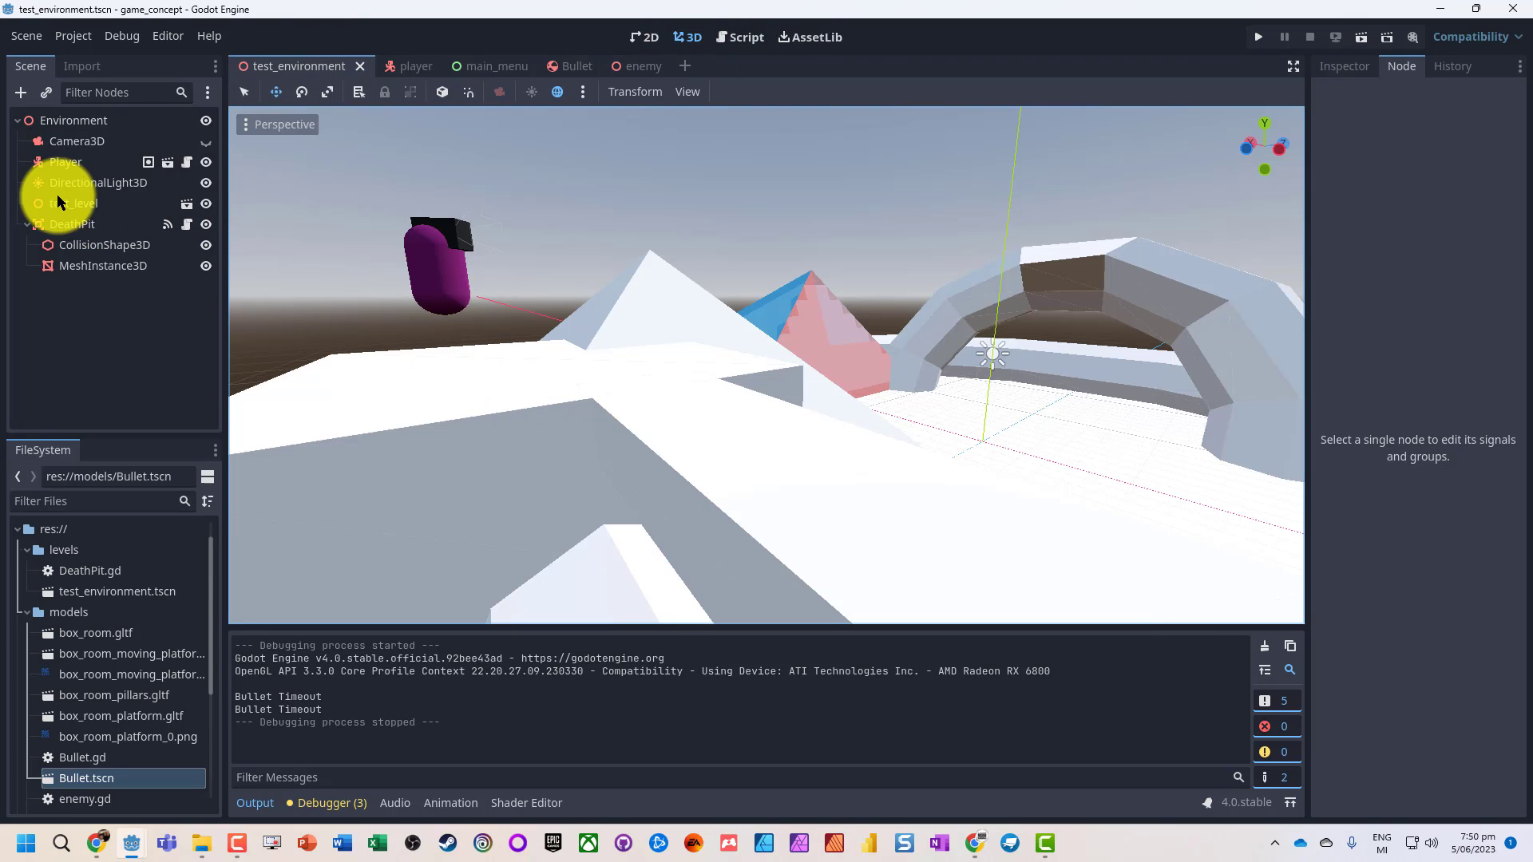
pyautogui.scroll(-1, 104, 722)
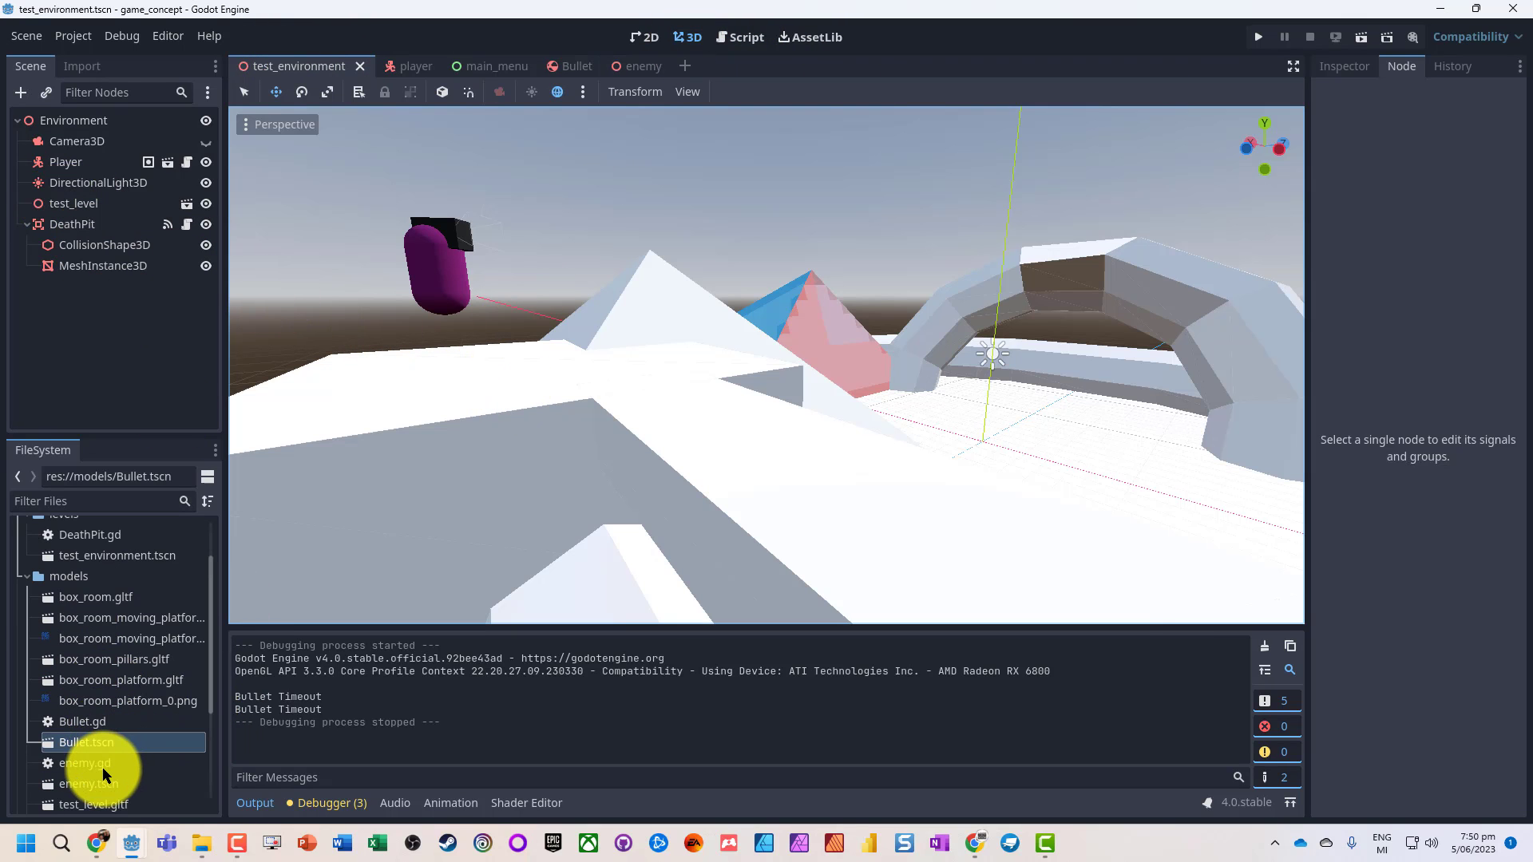
pyautogui.moveTo(88, 786); pyautogui.dragTo(747, 455)
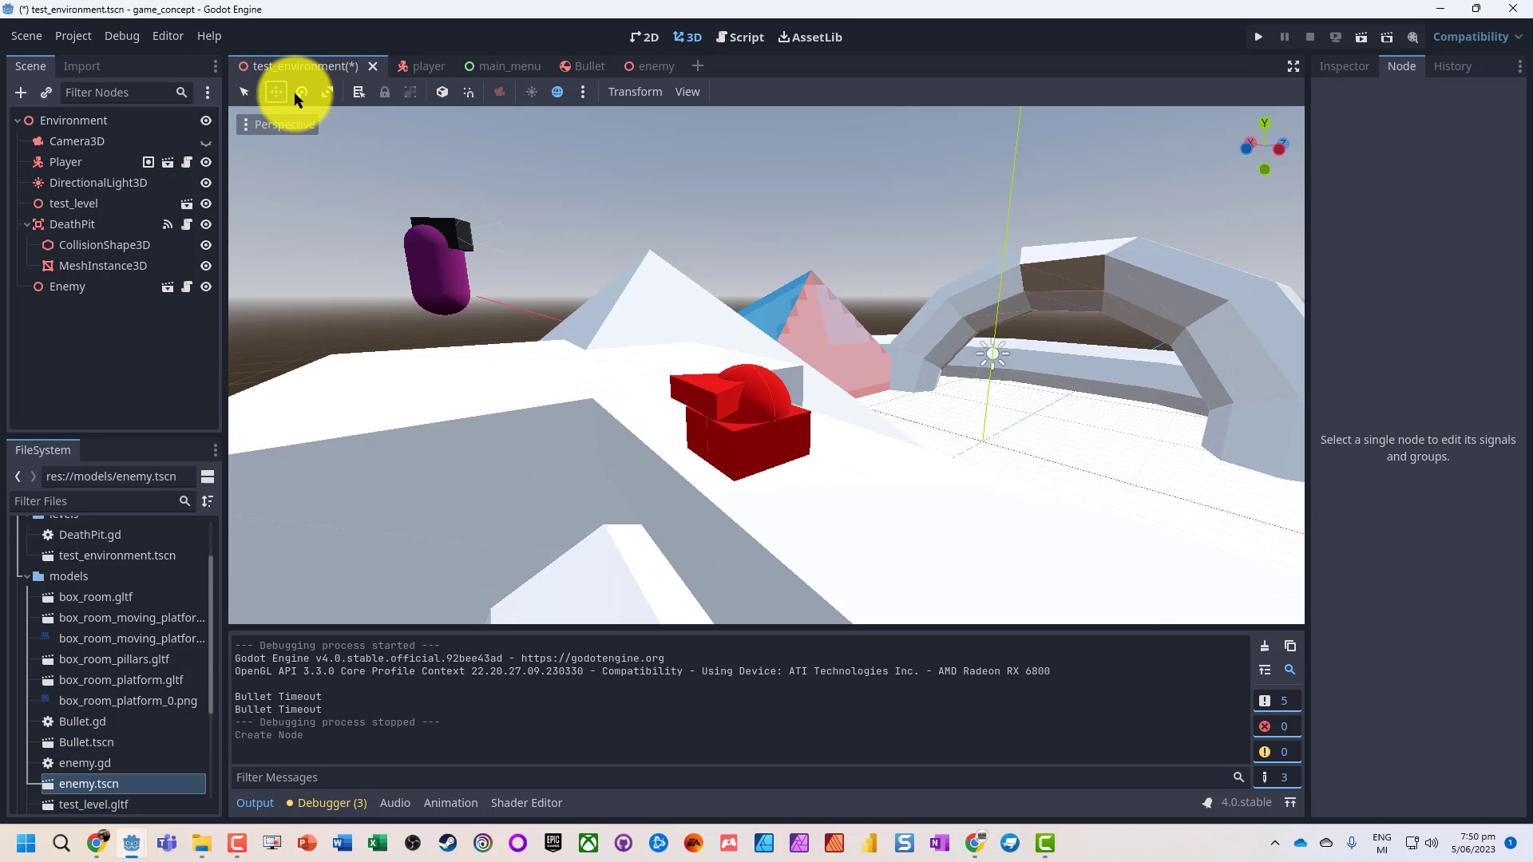
pyautogui.scroll(-10, 626, 372)
pyautogui.scroll(5, 714, 399)
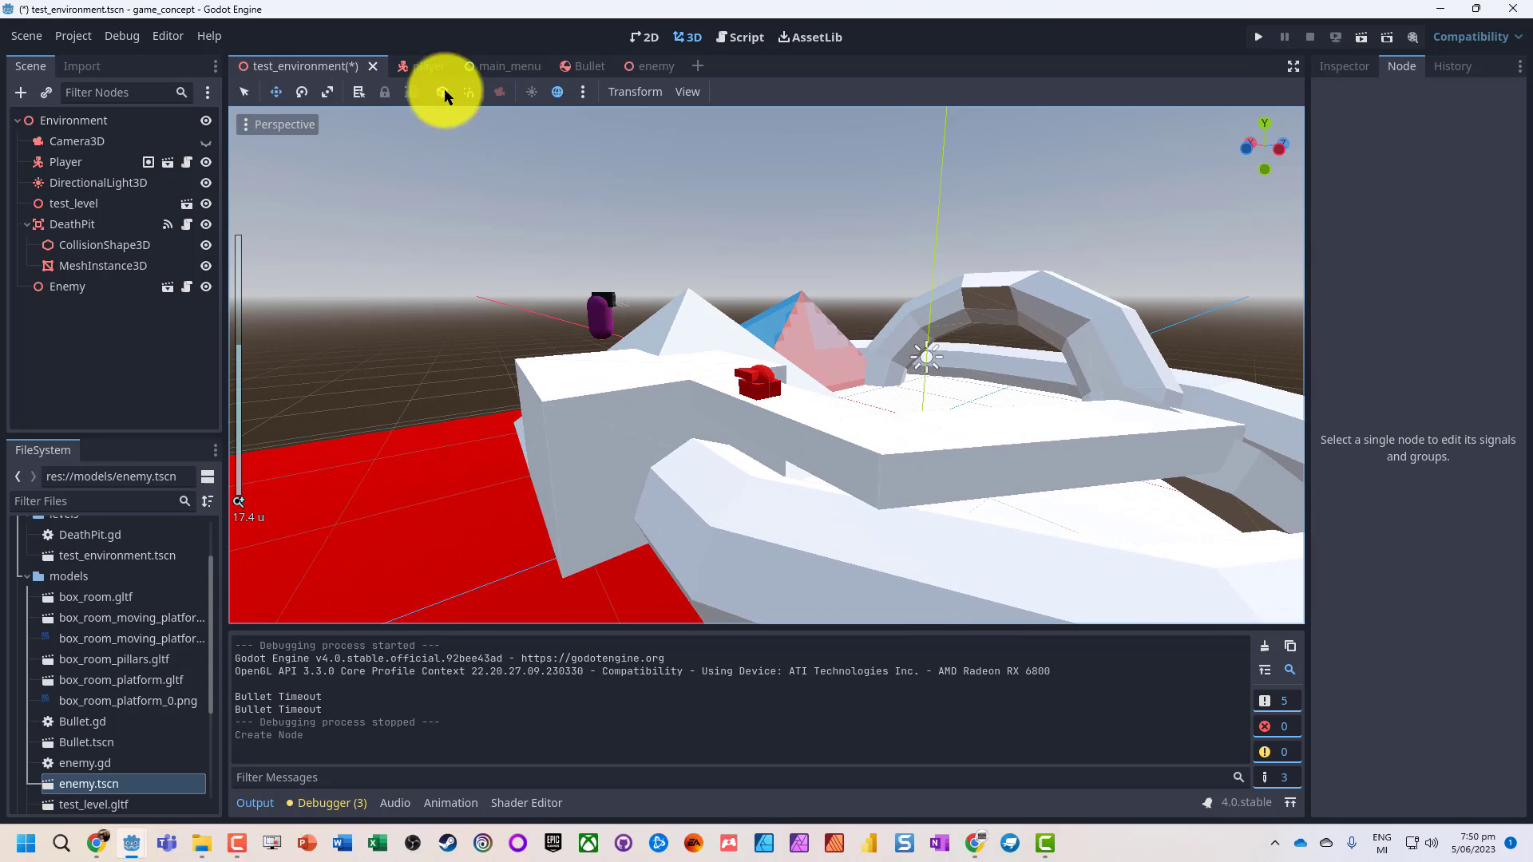
pyautogui.click(68, 286)
pyautogui.moveTo(747, 360); pyautogui.dragTo(748, 246)
pyautogui.press('F5')
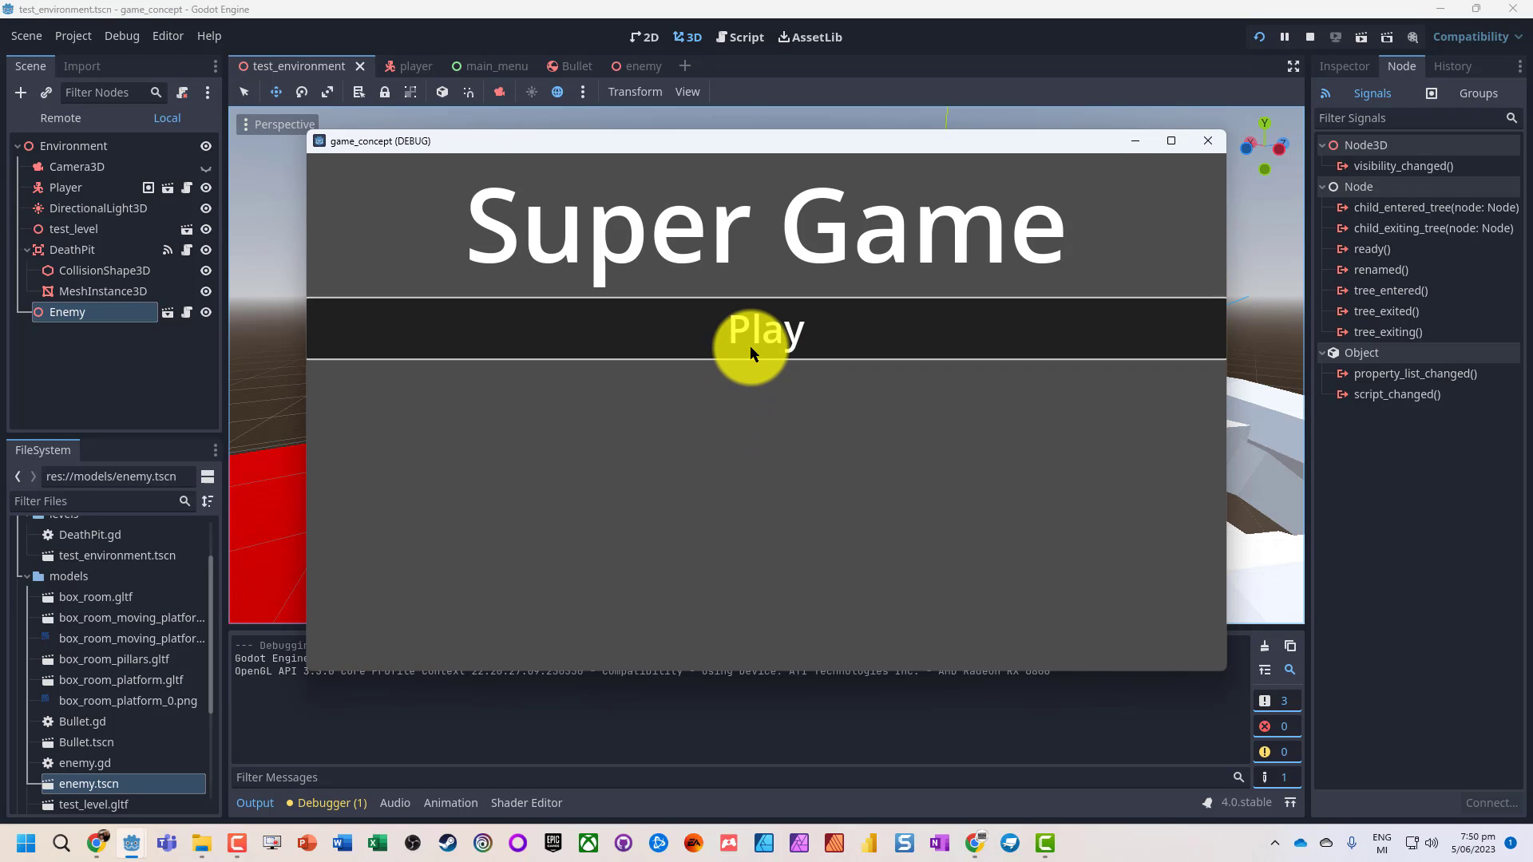
pyautogui.click(750, 347)
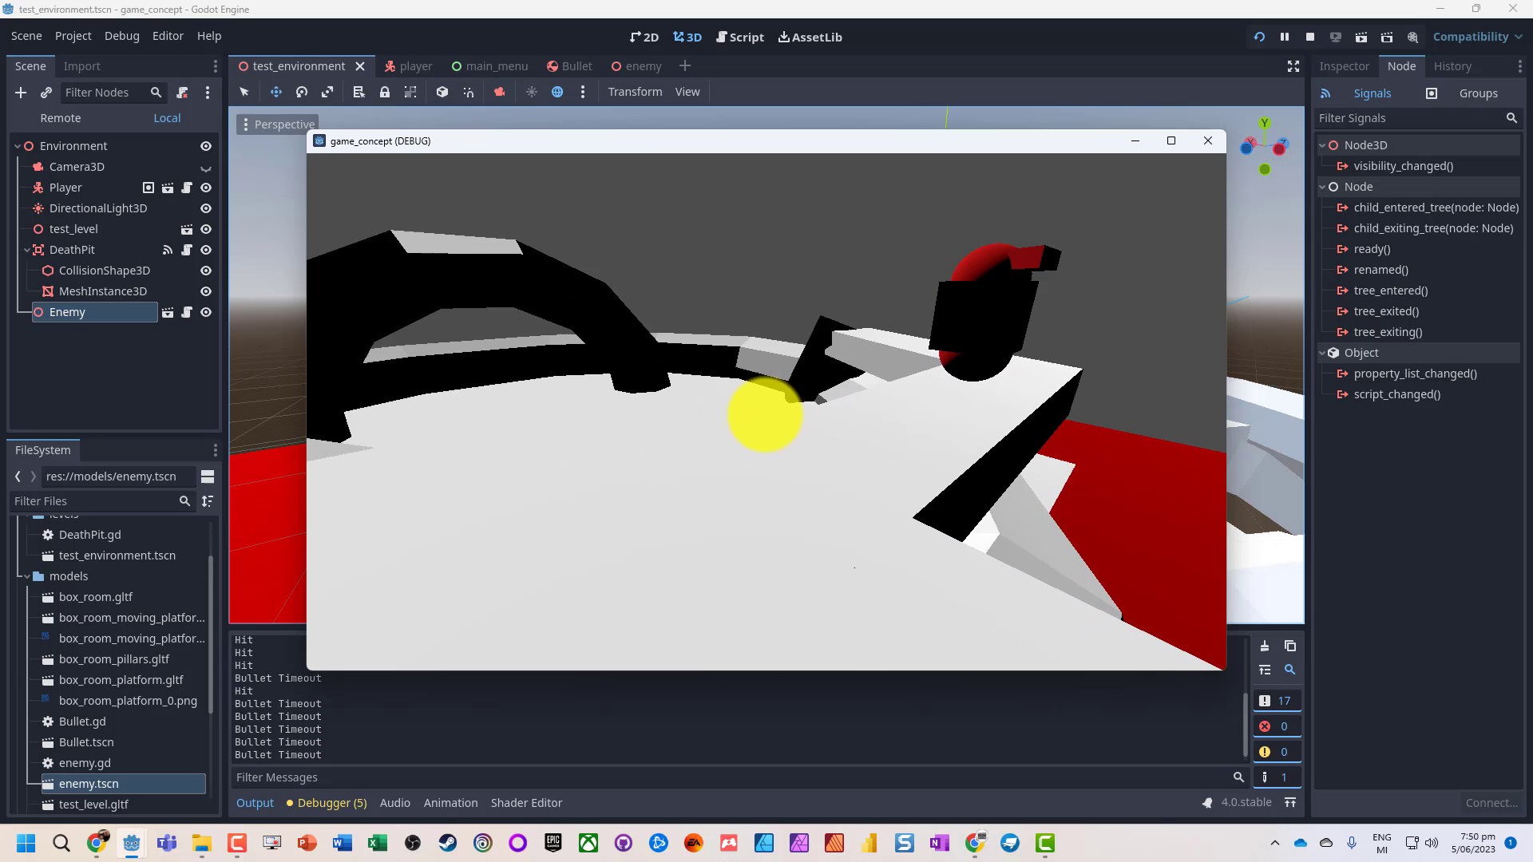
# Stop the test run, relaunch it with F5, then stop it again.
pyautogui.press('Escape')
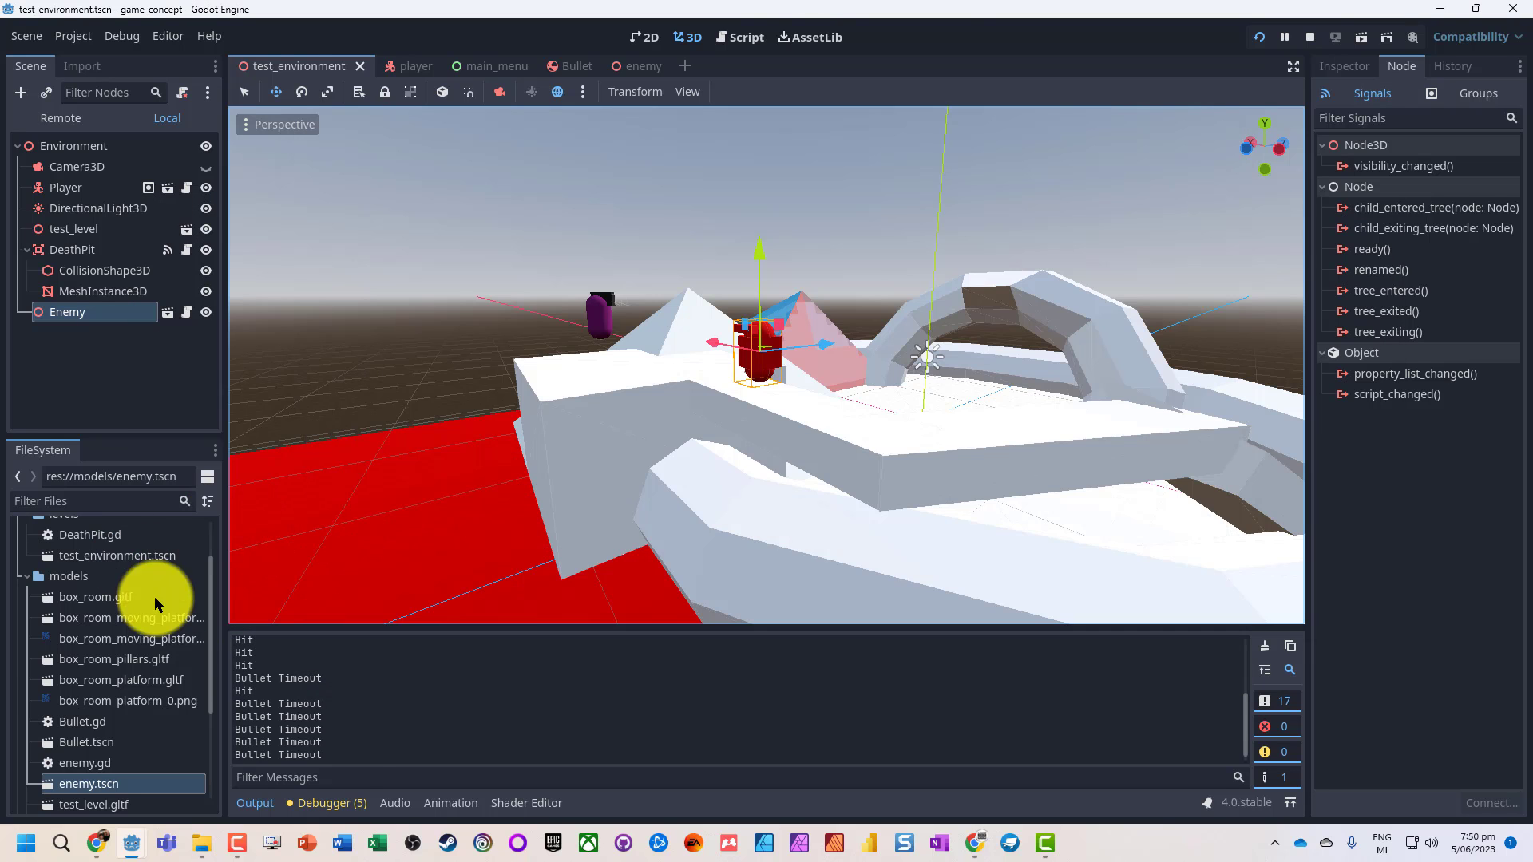
pyautogui.press('F5')
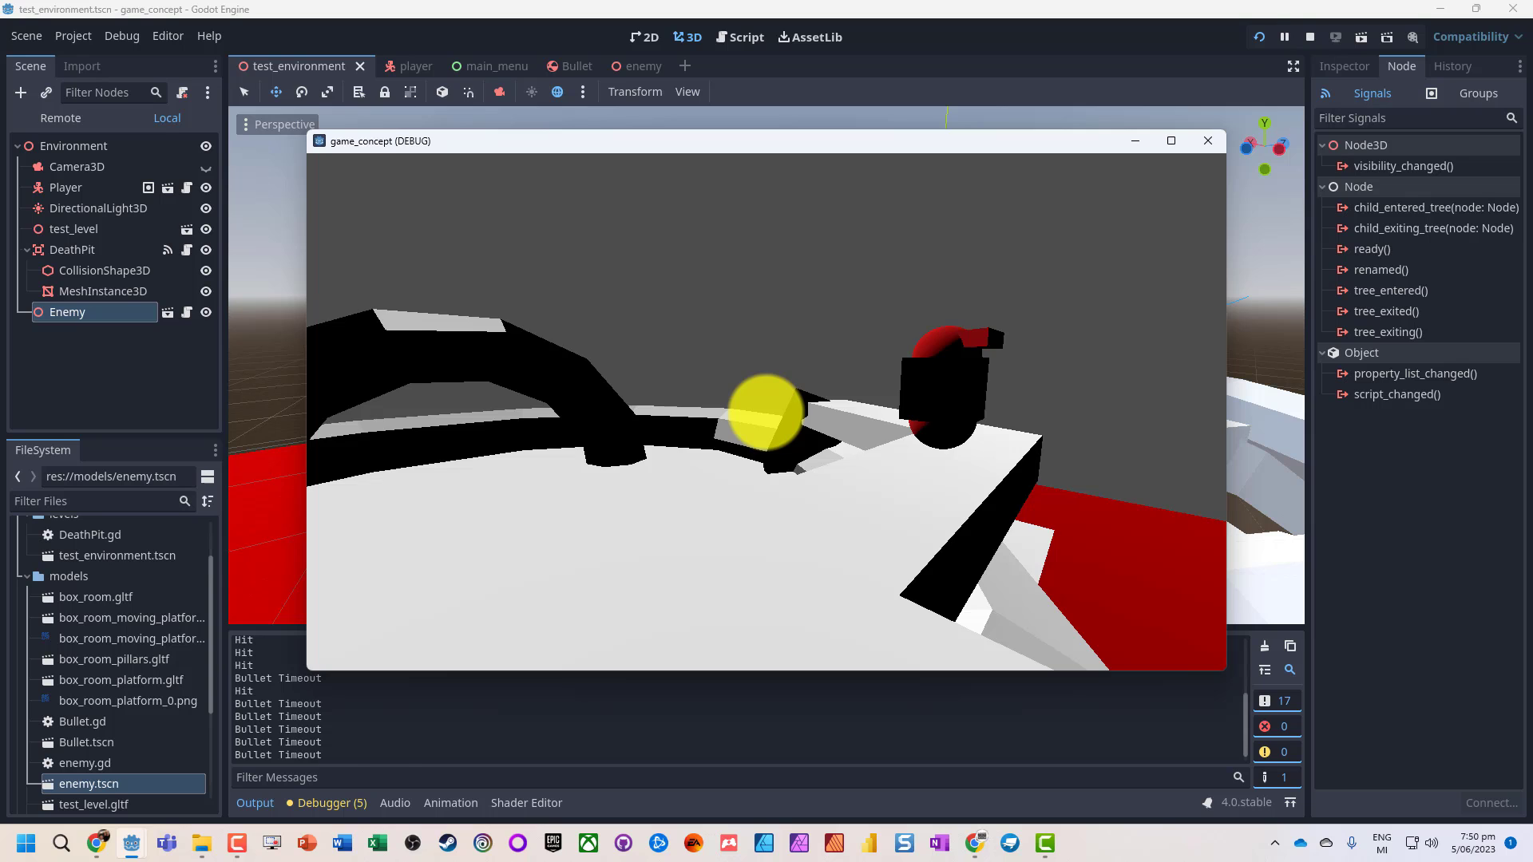
pyautogui.press('Escape')
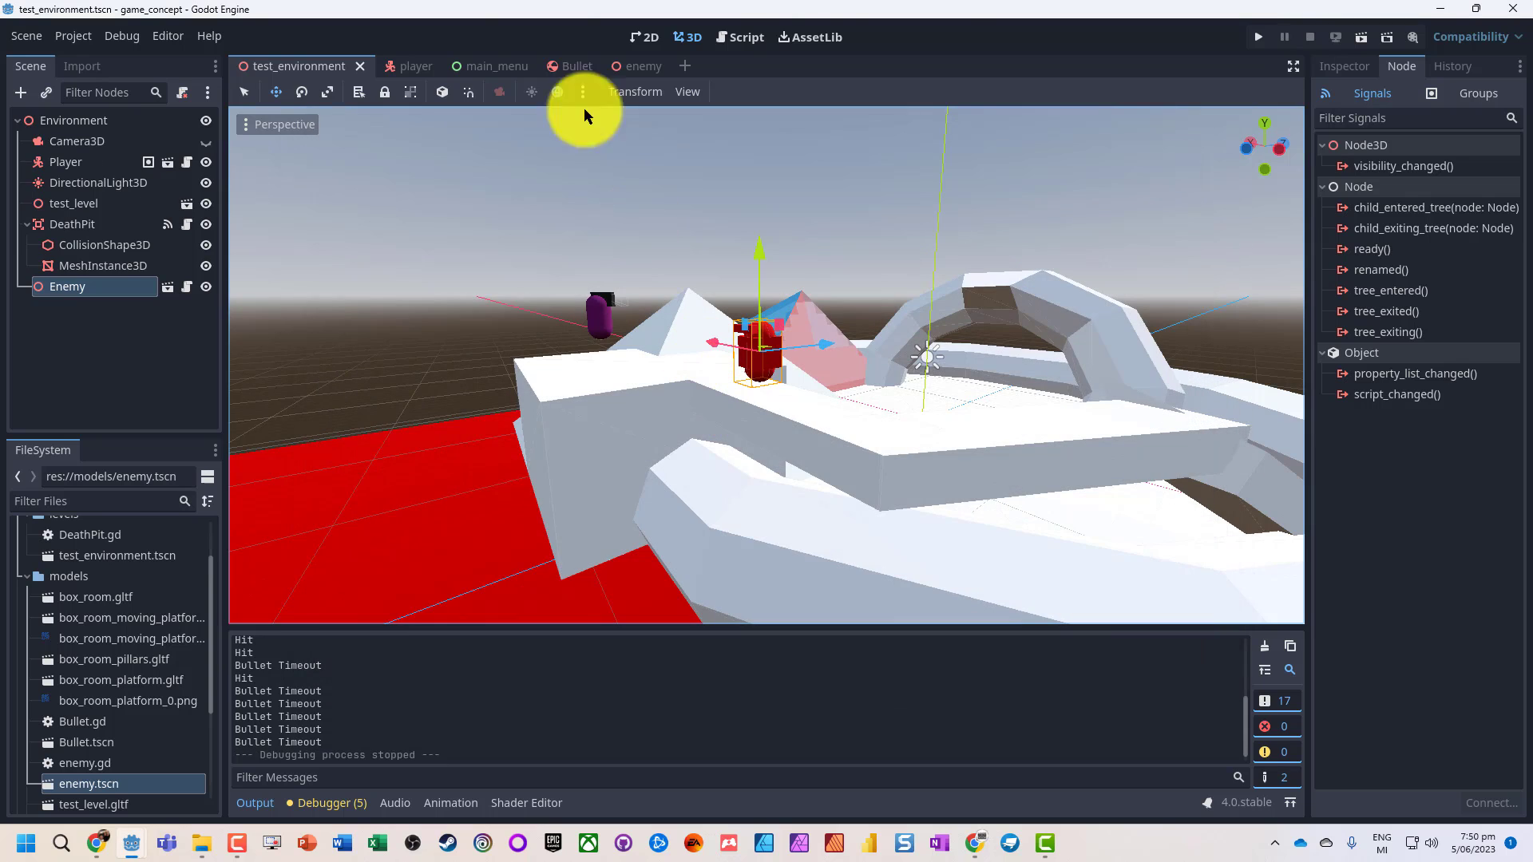
pyautogui.click(740, 37)
# In enemy.gd, replace print("Hit") with if body.is_in_group("Projectiles"): queue_free(), then run the project.
pyautogui.click(281, 186)
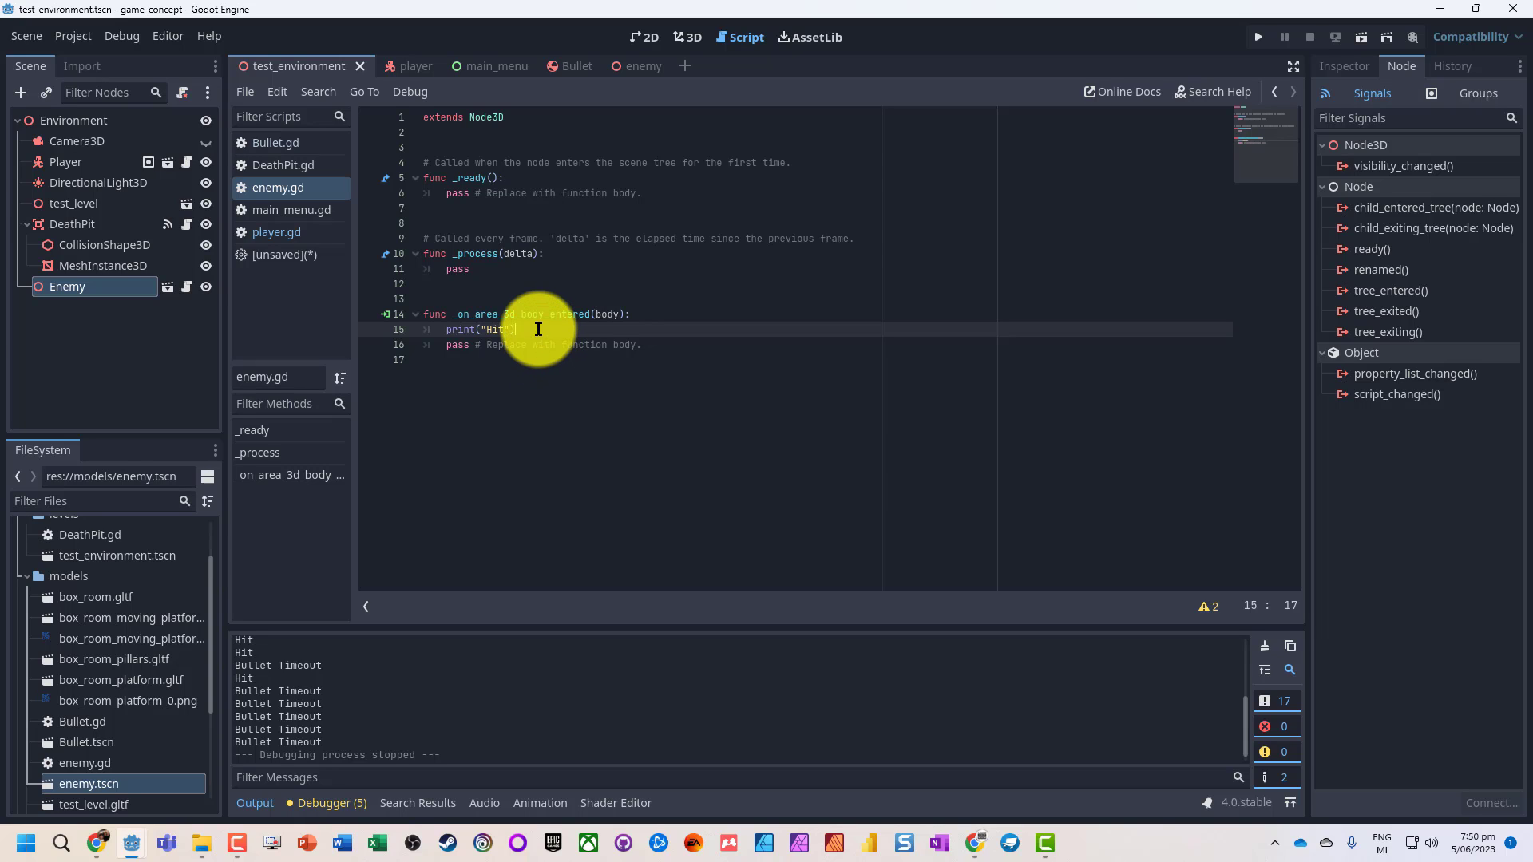
pyautogui.hotkey('shift', 'Home')
pyautogui.press('BackSpace')
pyautogui.write('if body.')
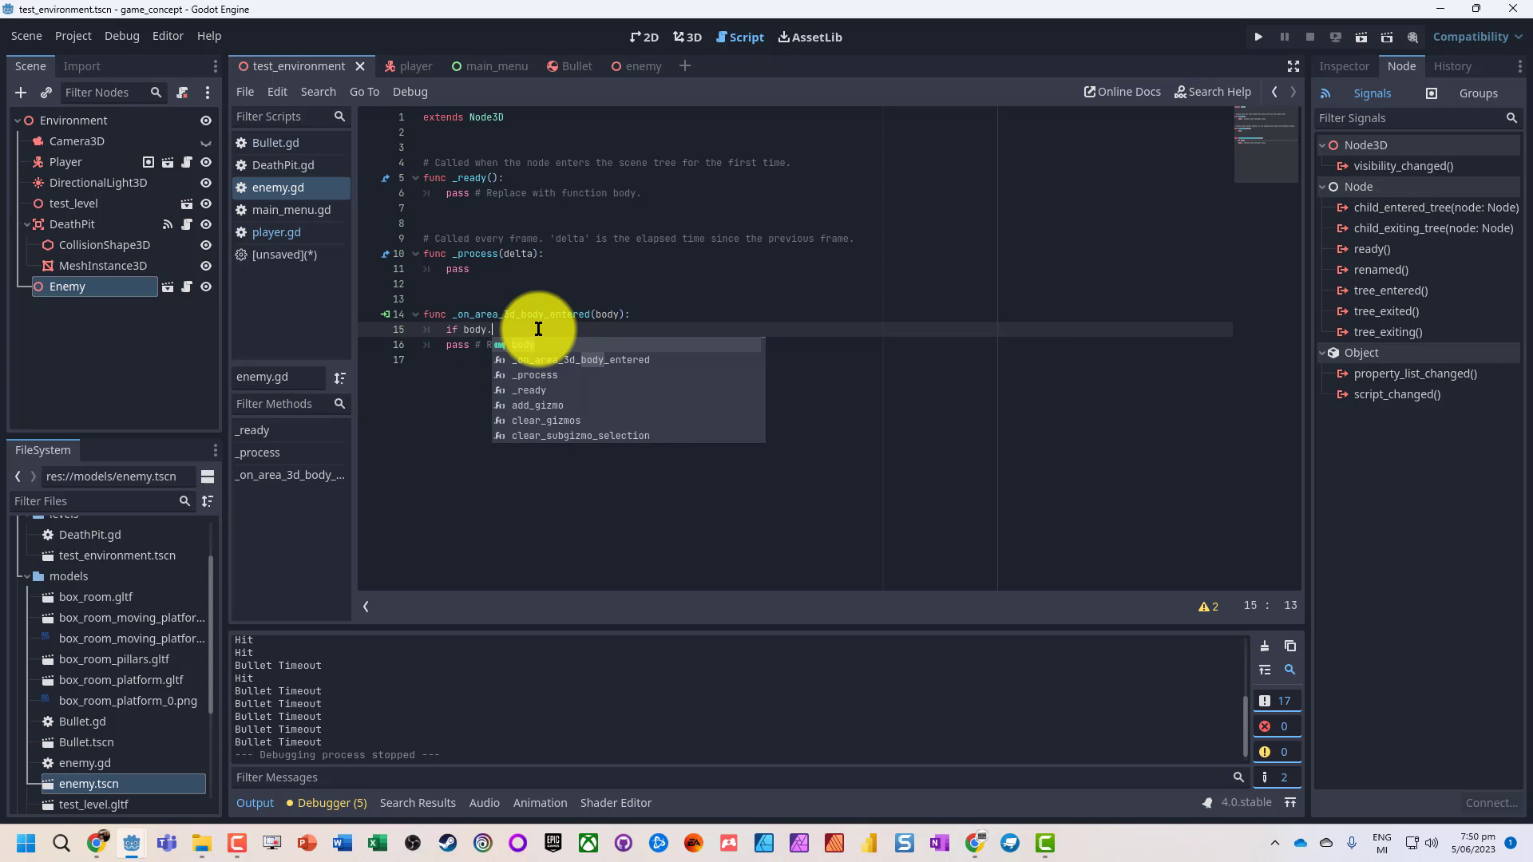
pyautogui.write('is')
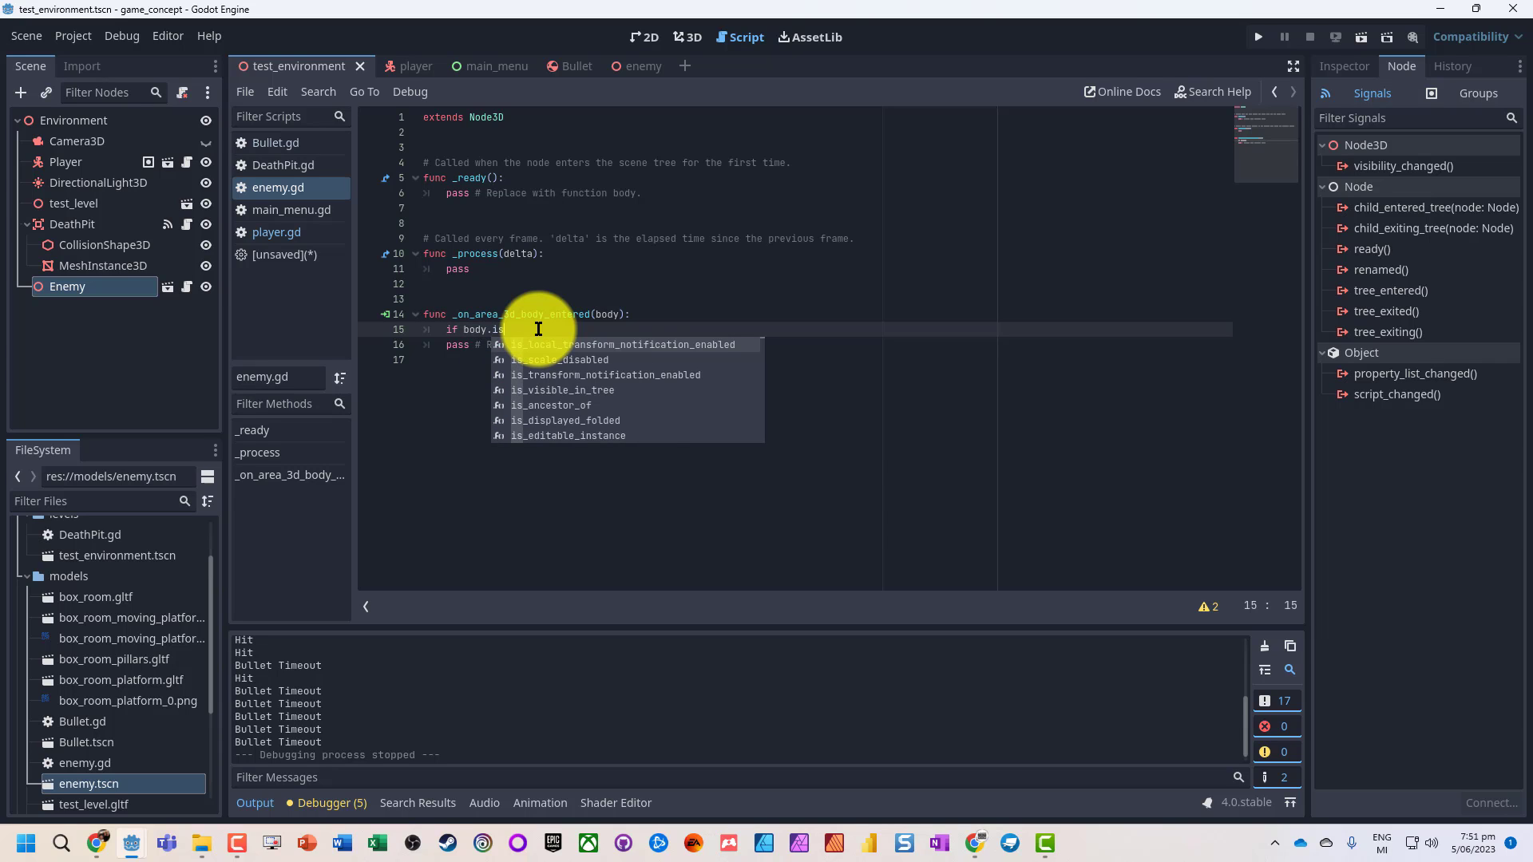
pyautogui.write('_in')
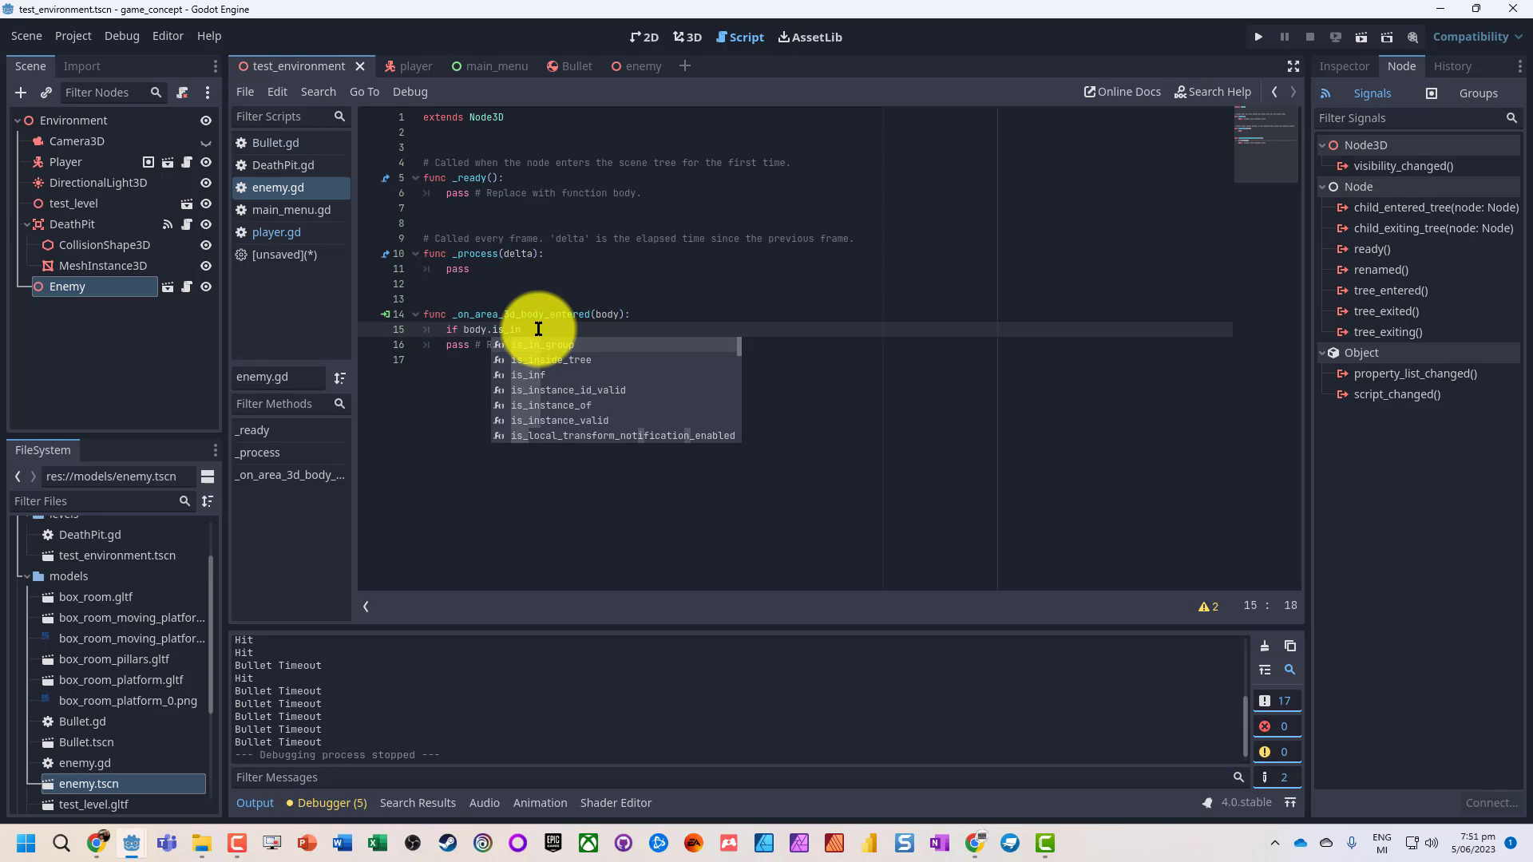
pyautogui.press('Return')
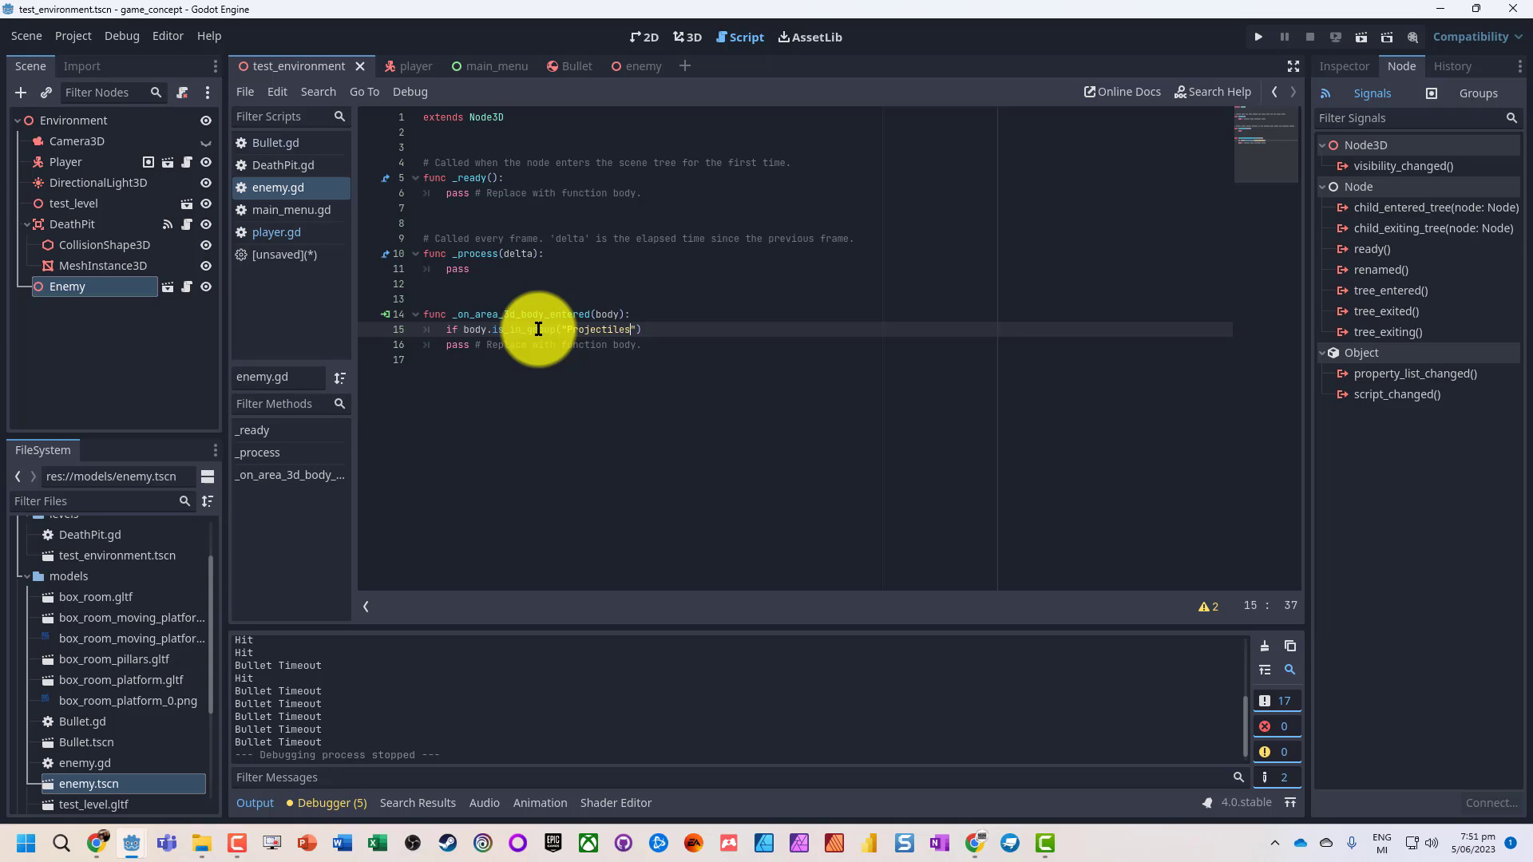
pyautogui.press('Return')
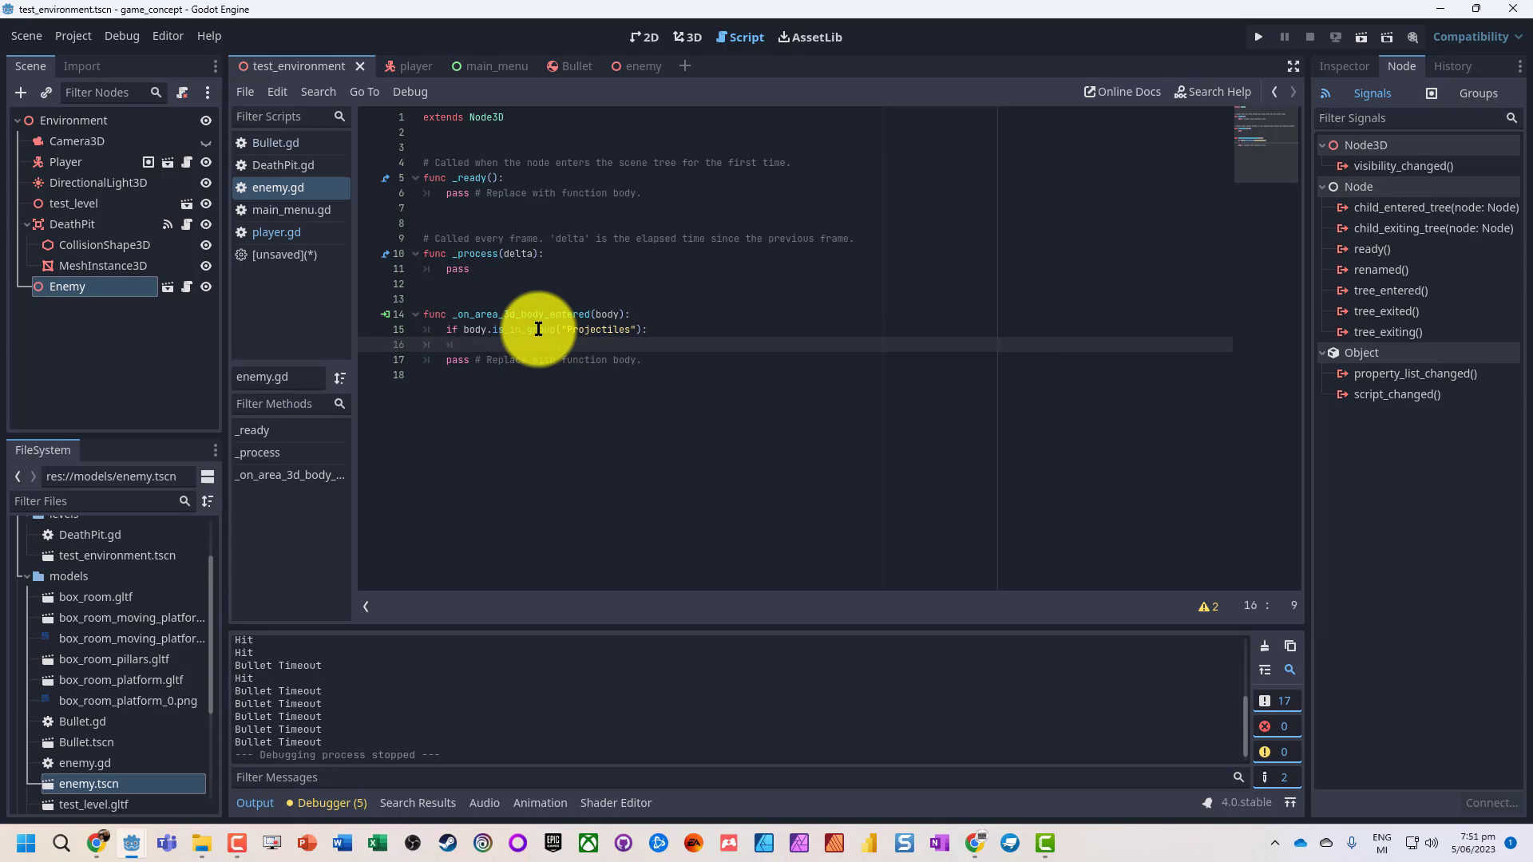
pyautogui.write('queue_')
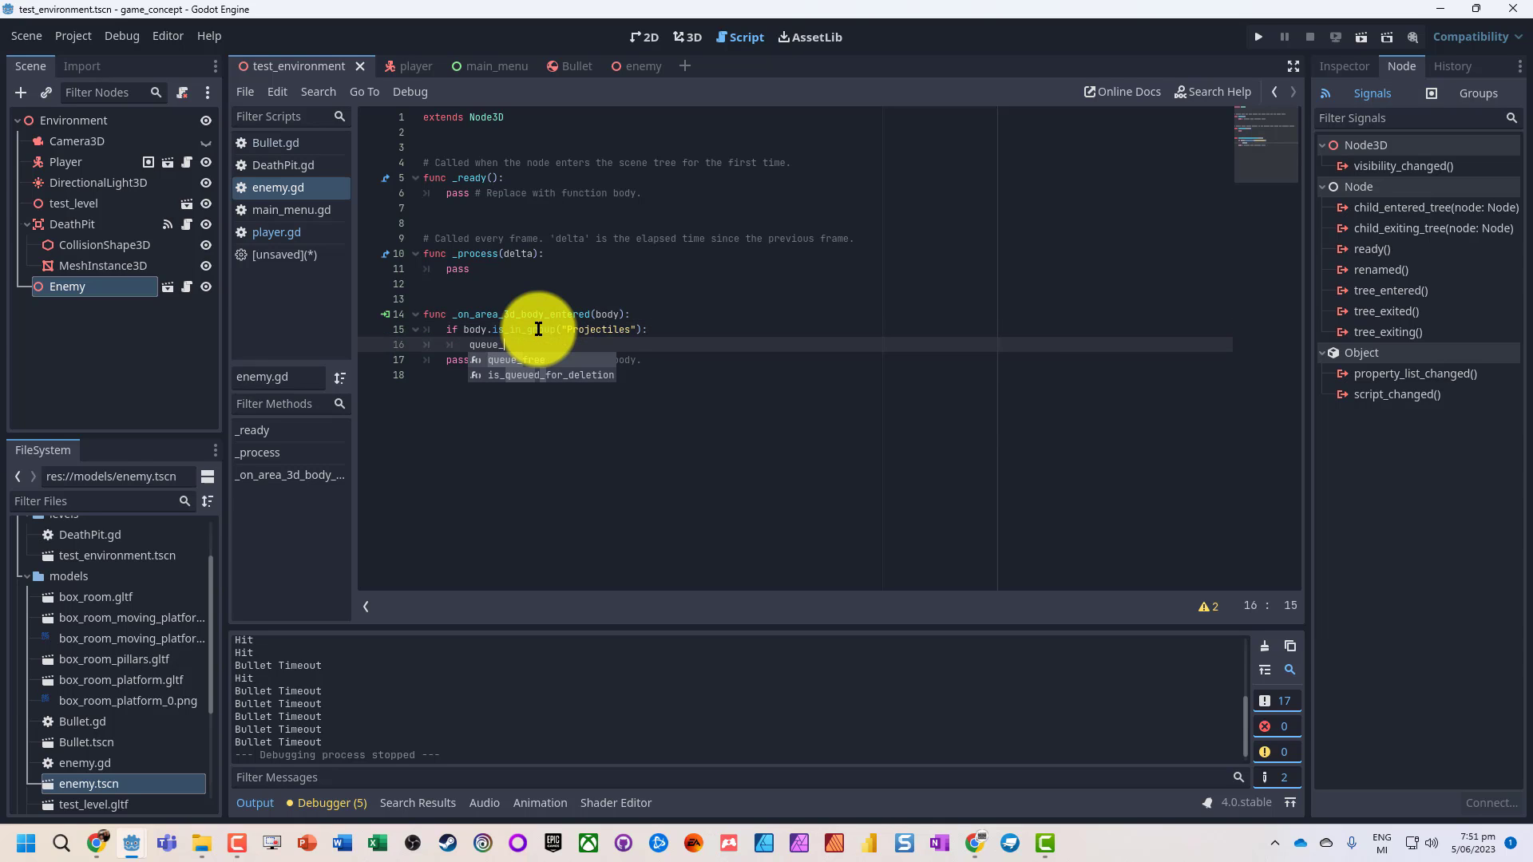
pyautogui.write('free')
pyautogui.press('Return')
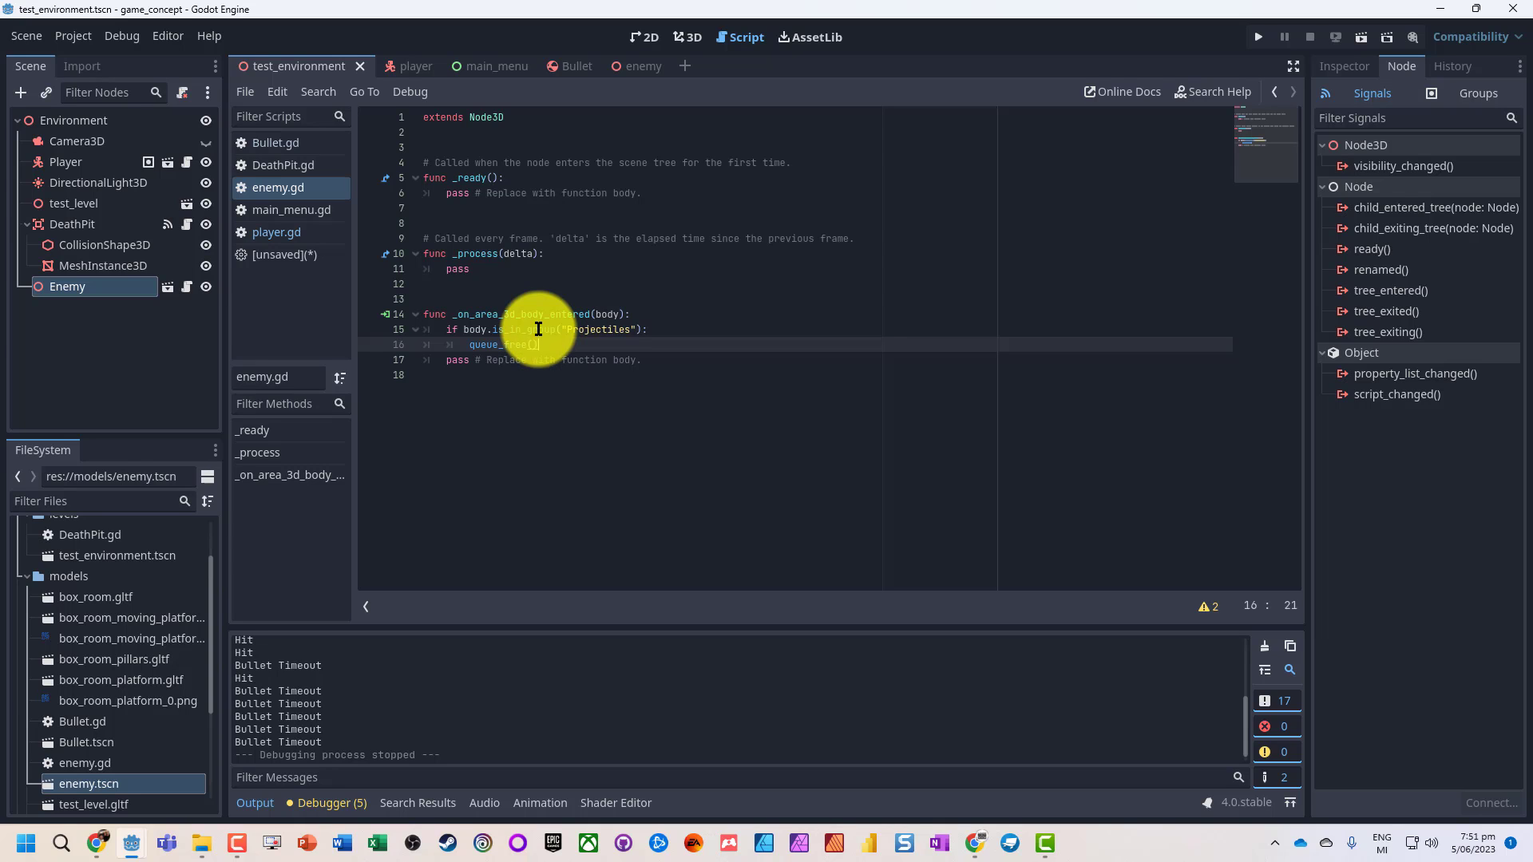
pyautogui.press('Up')
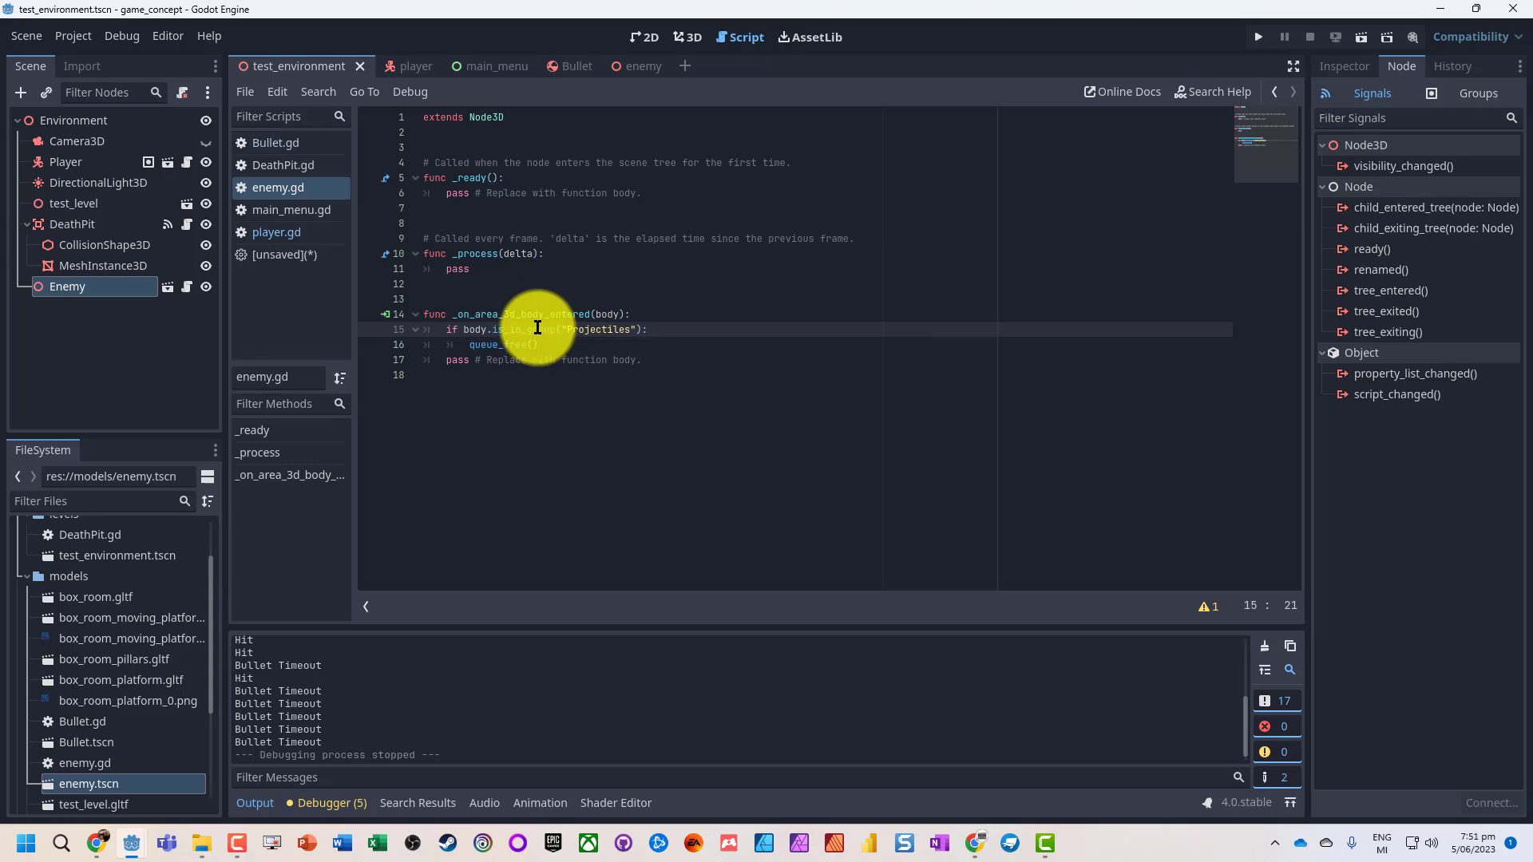
pyautogui.press('F5')
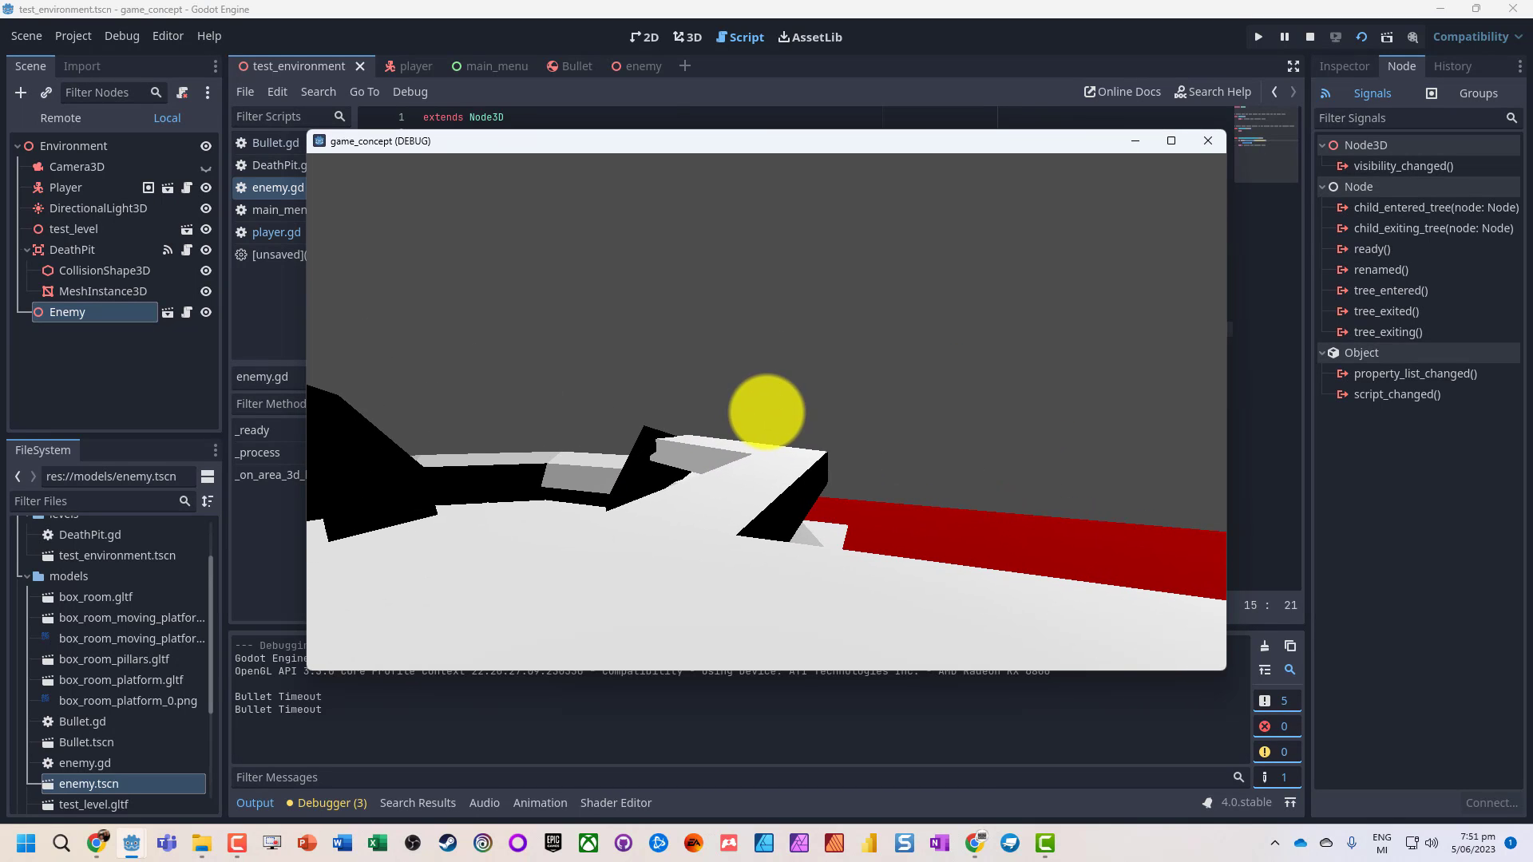
# Close the game, add body.queue_free() inside the Projectiles check, and run again.
pyautogui.hotkey('alt', 'F4')
pyautogui.click(670, 327)
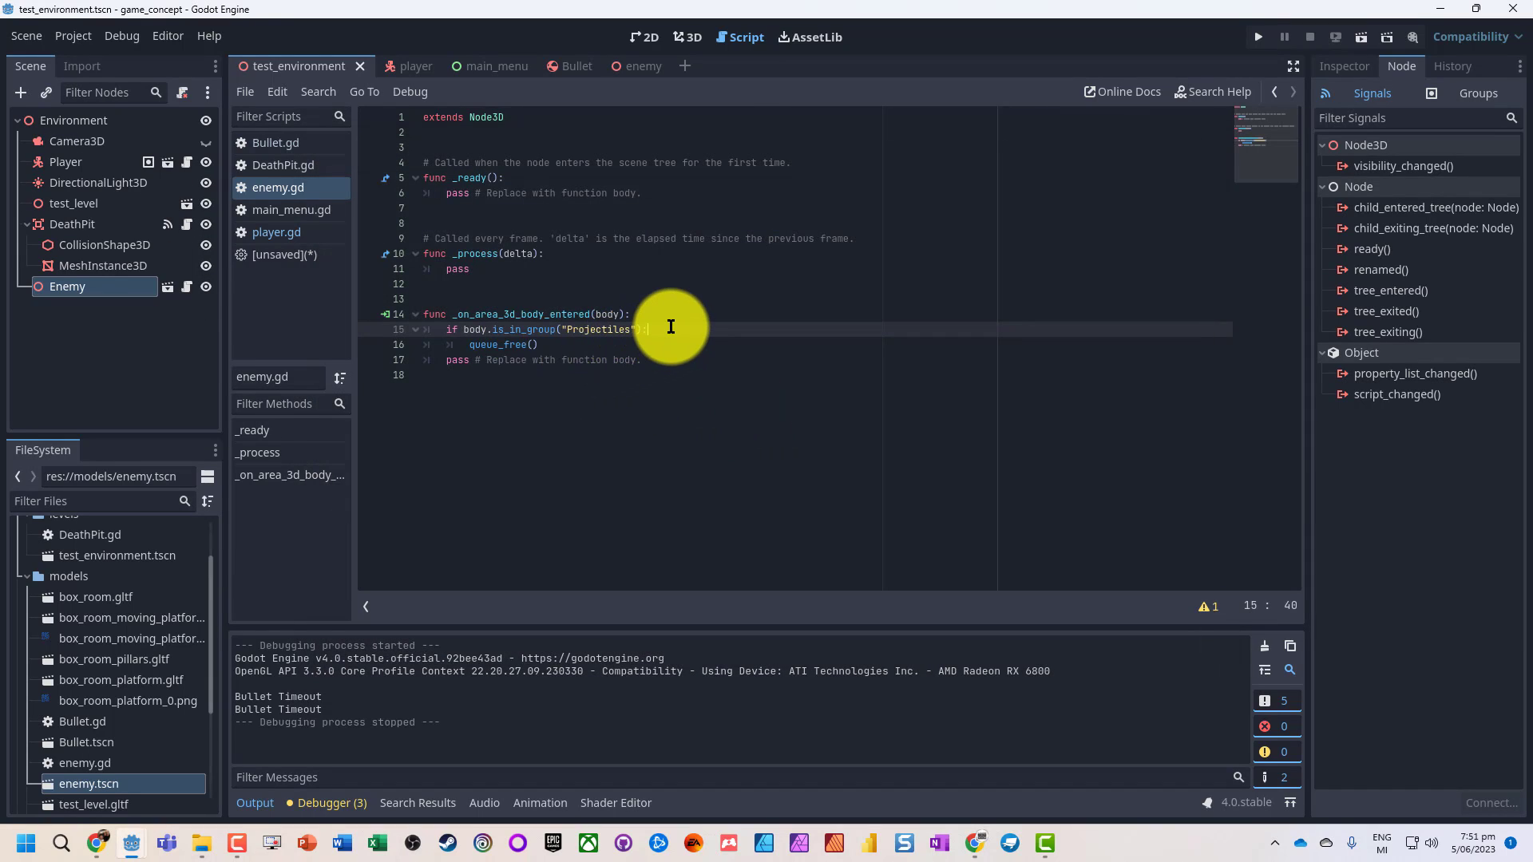
pyautogui.press('Return')
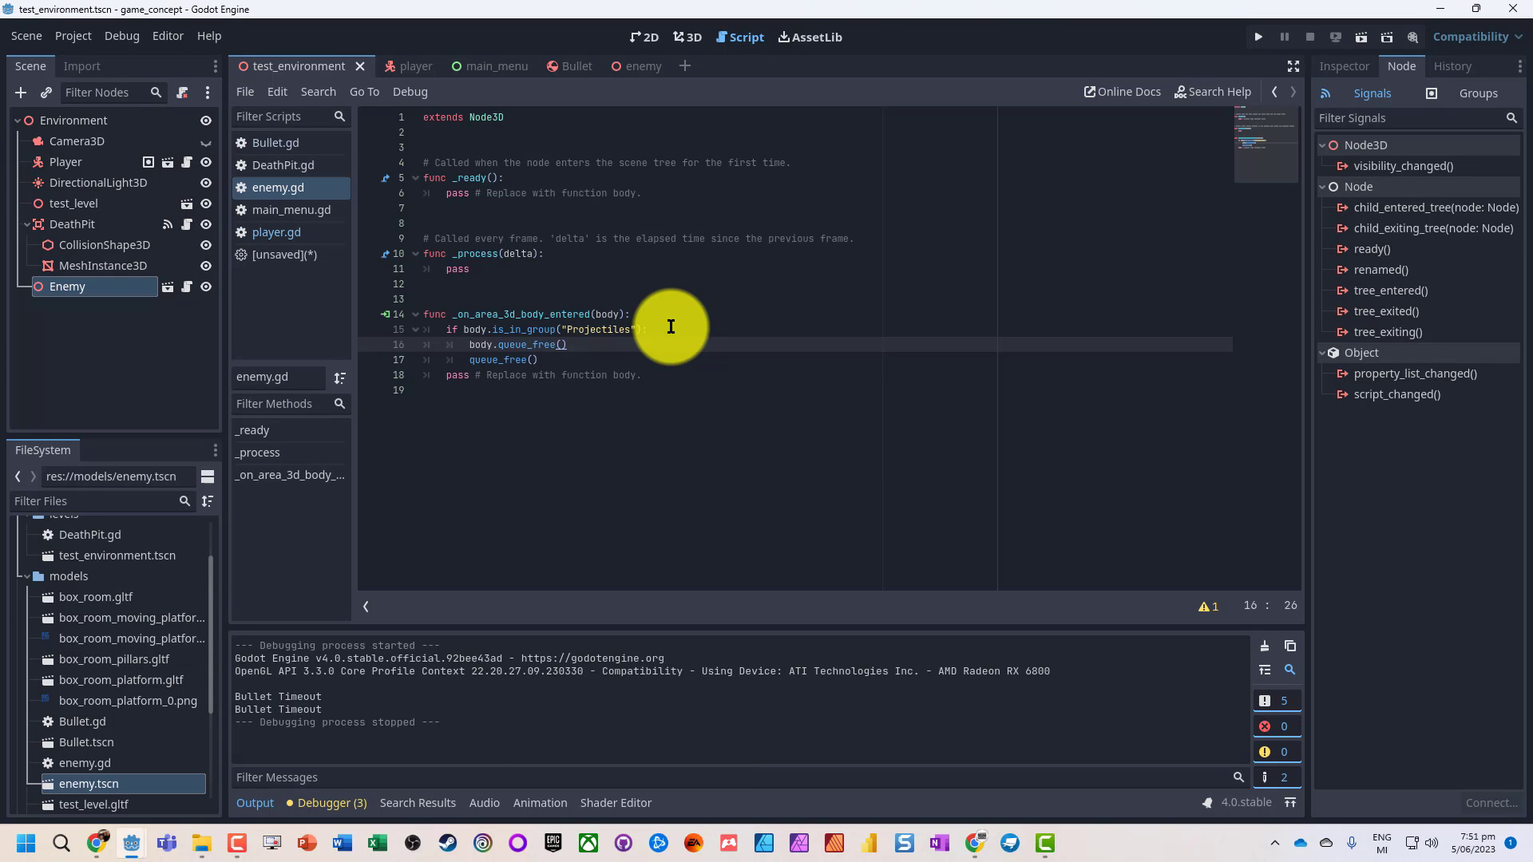
pyautogui.press('F5')
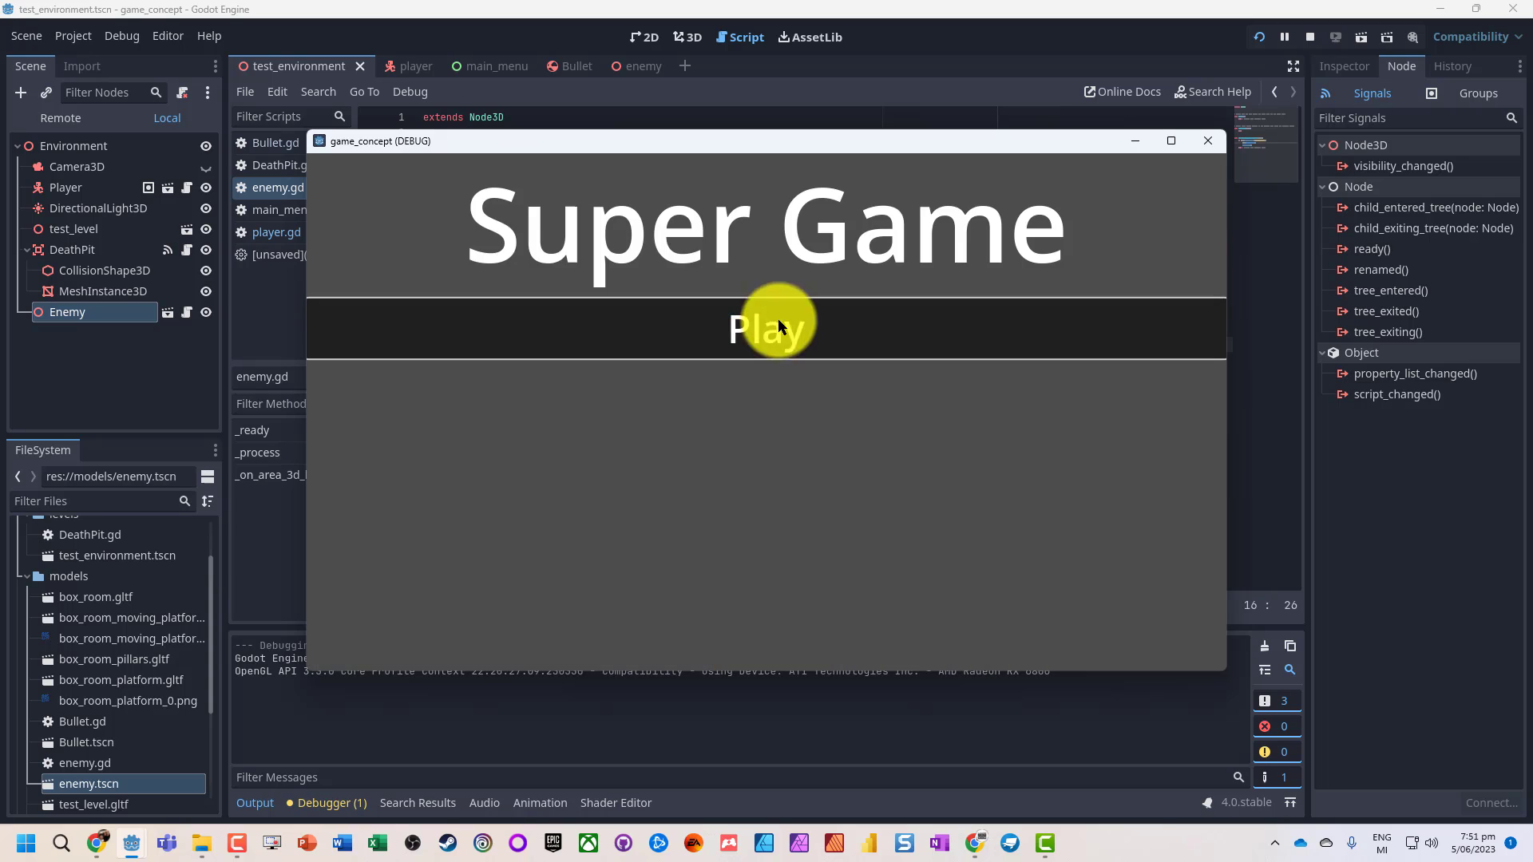
# Start the game from its main menu, shoot the enemy, and stop the run.
pyautogui.click(778, 321)
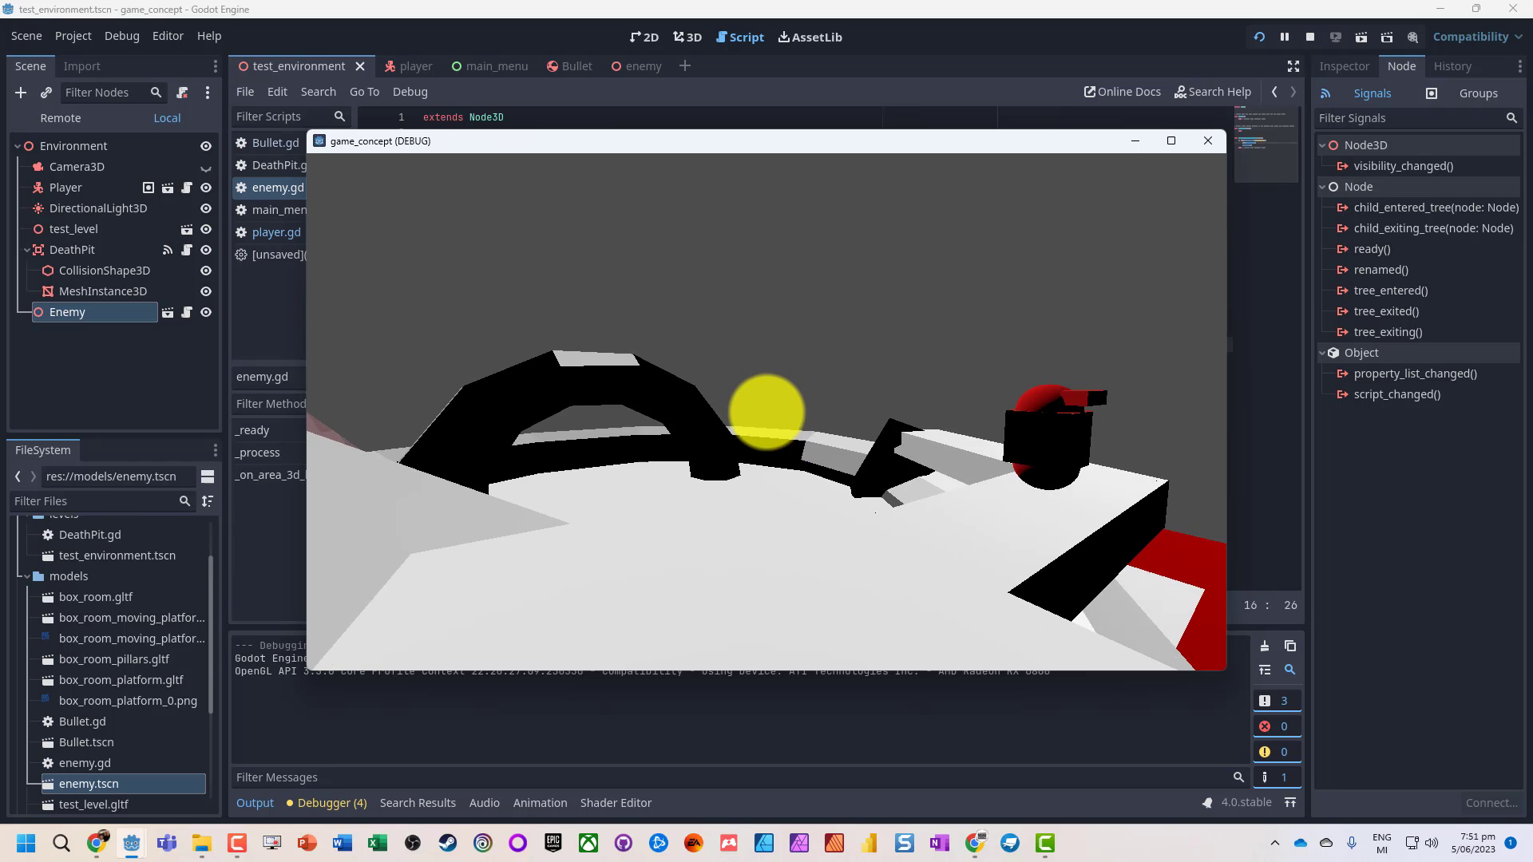
pyautogui.click(766, 412)
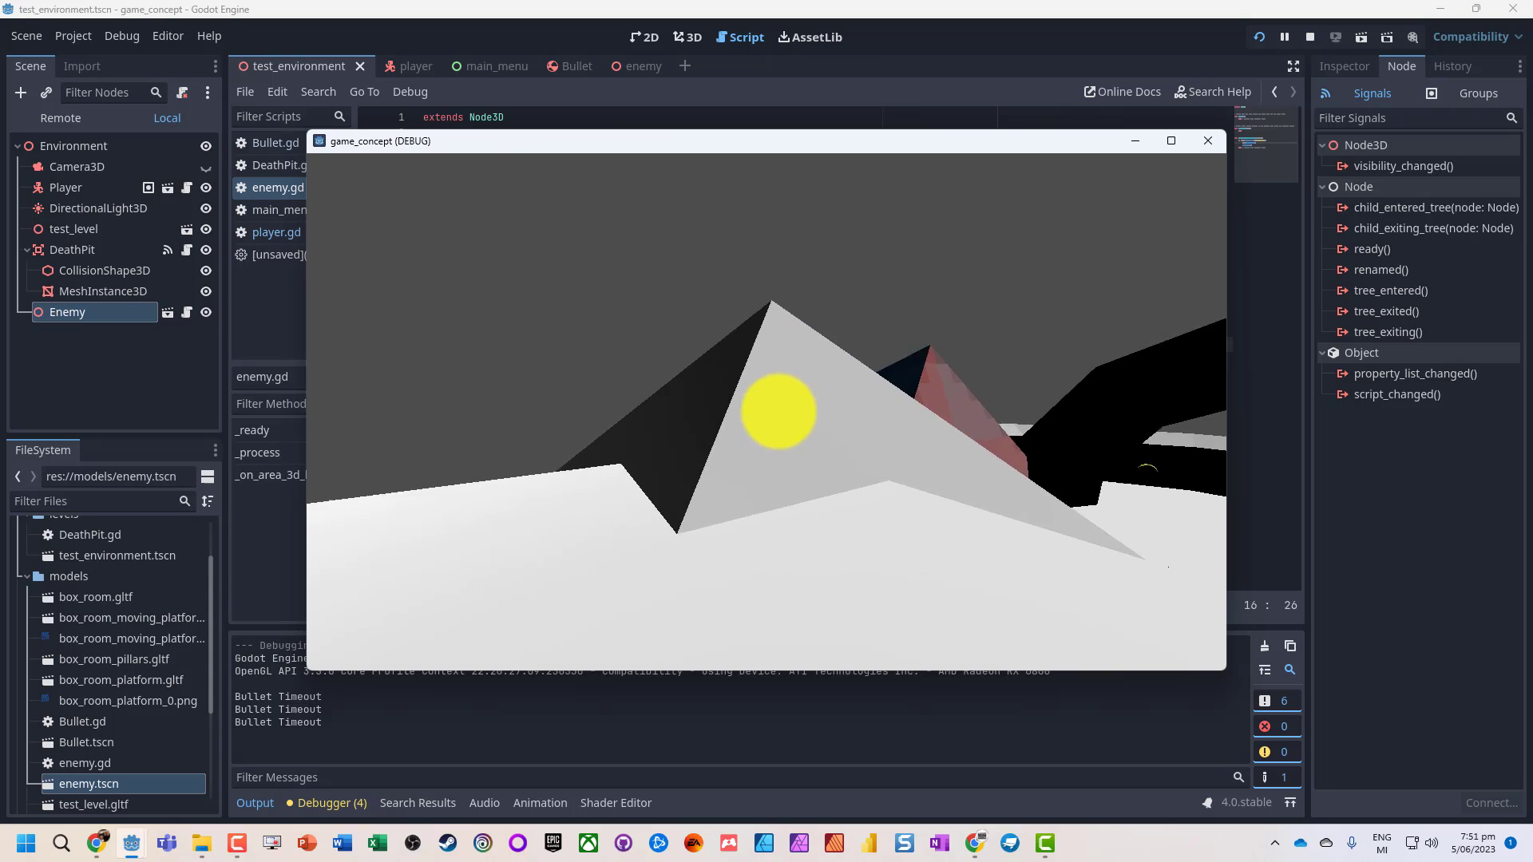
pyautogui.press('Escape')
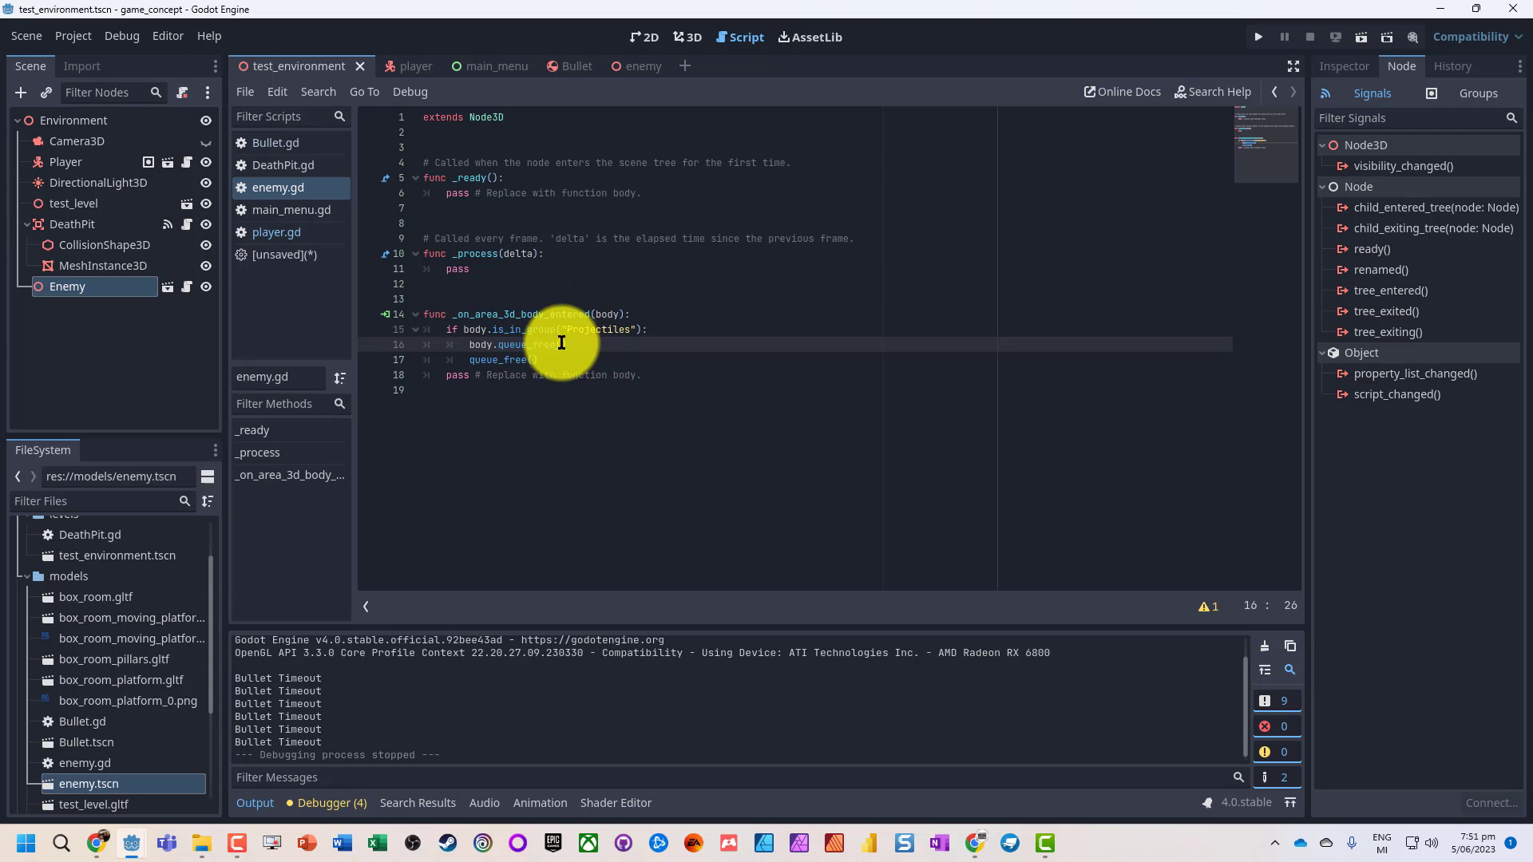
pyautogui.click(503, 359)
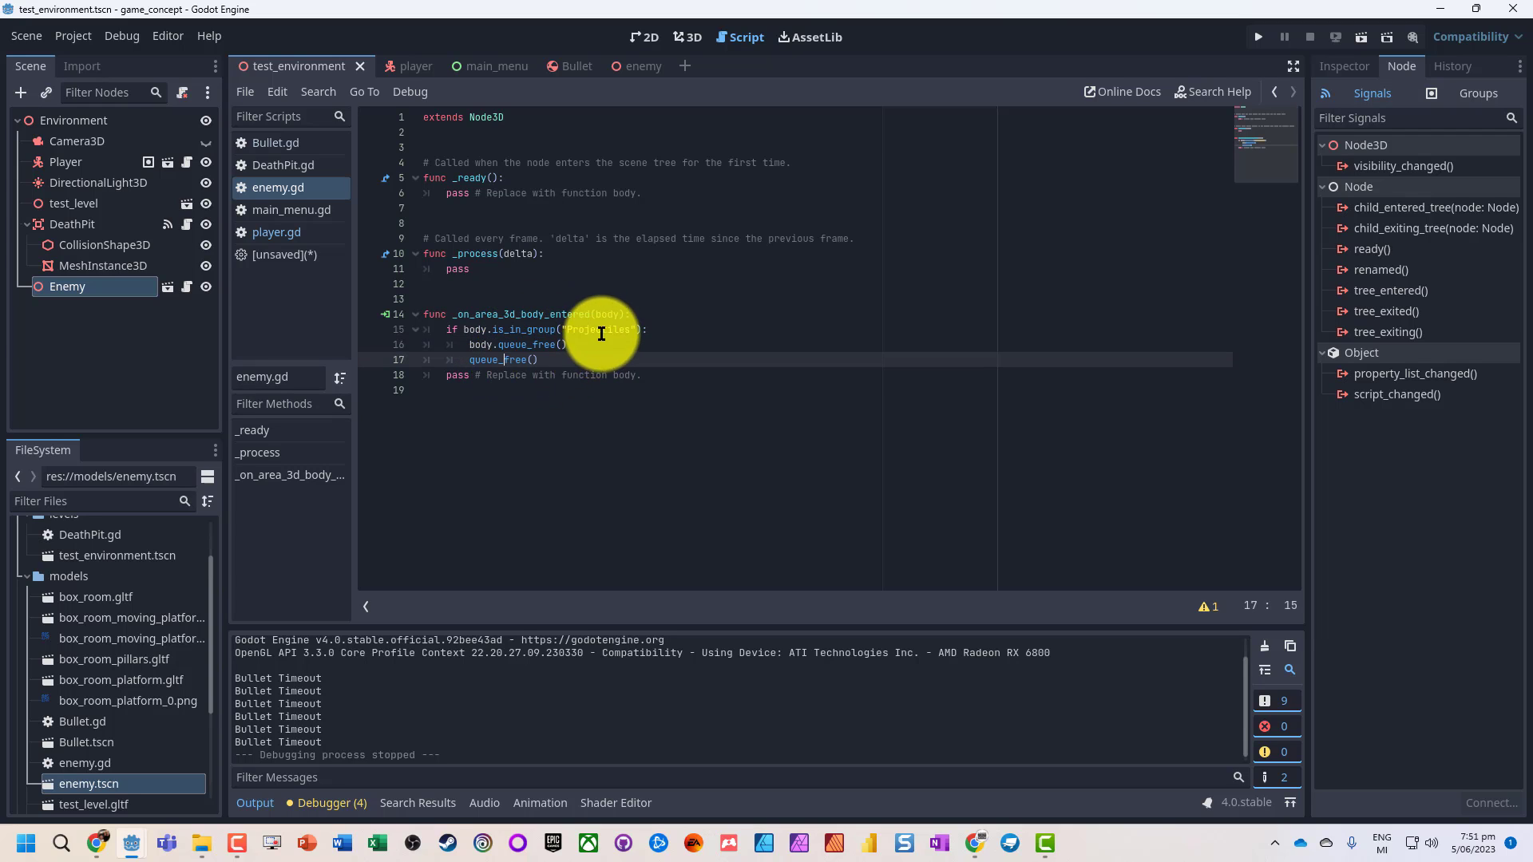
pyautogui.moveTo(470, 345); pyautogui.dragTo(527, 344)
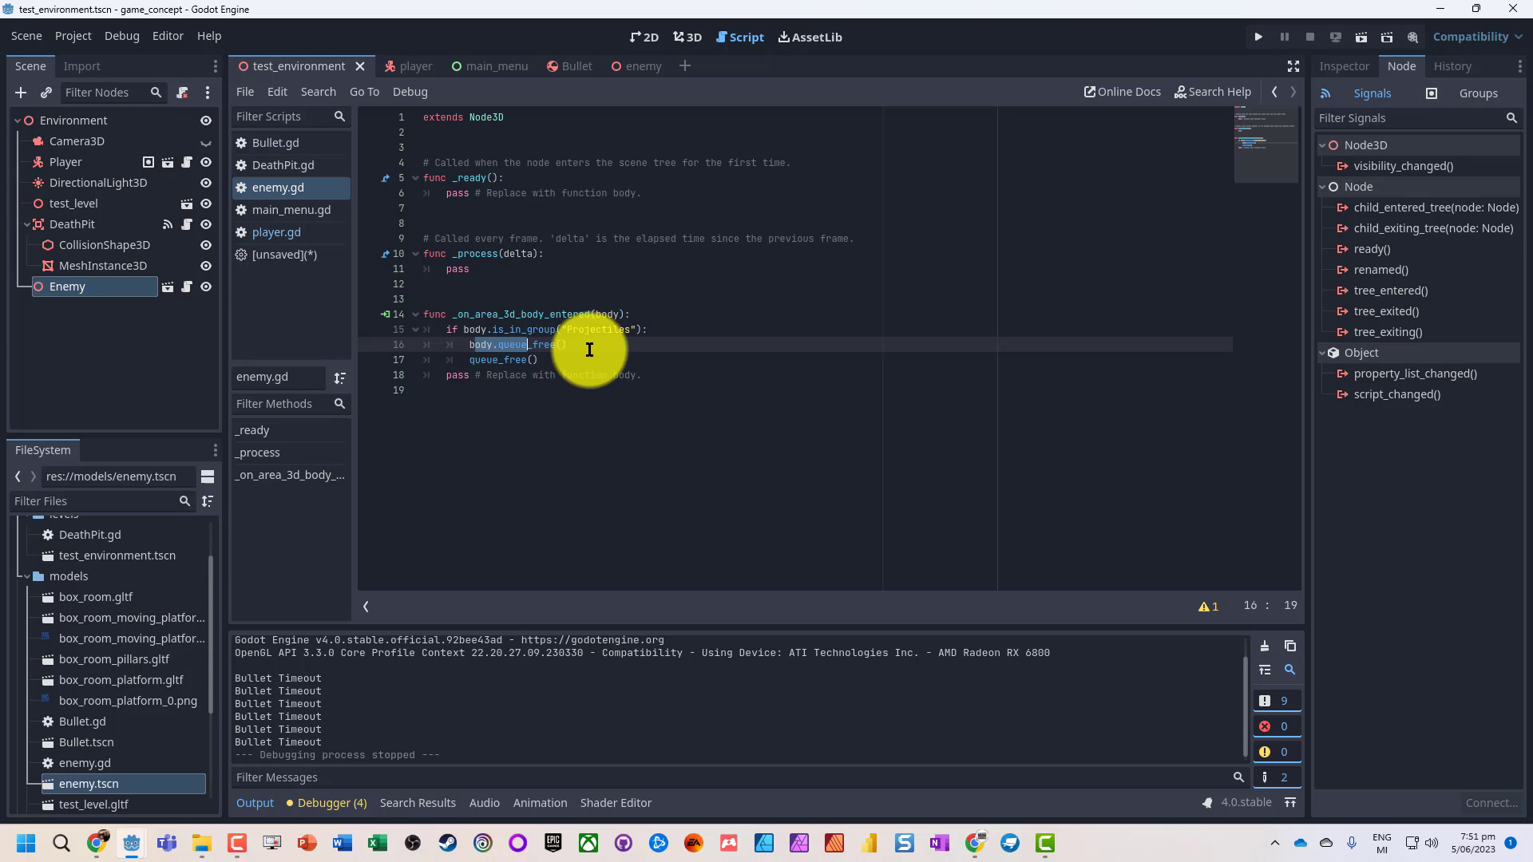
pyautogui.click(560, 348)
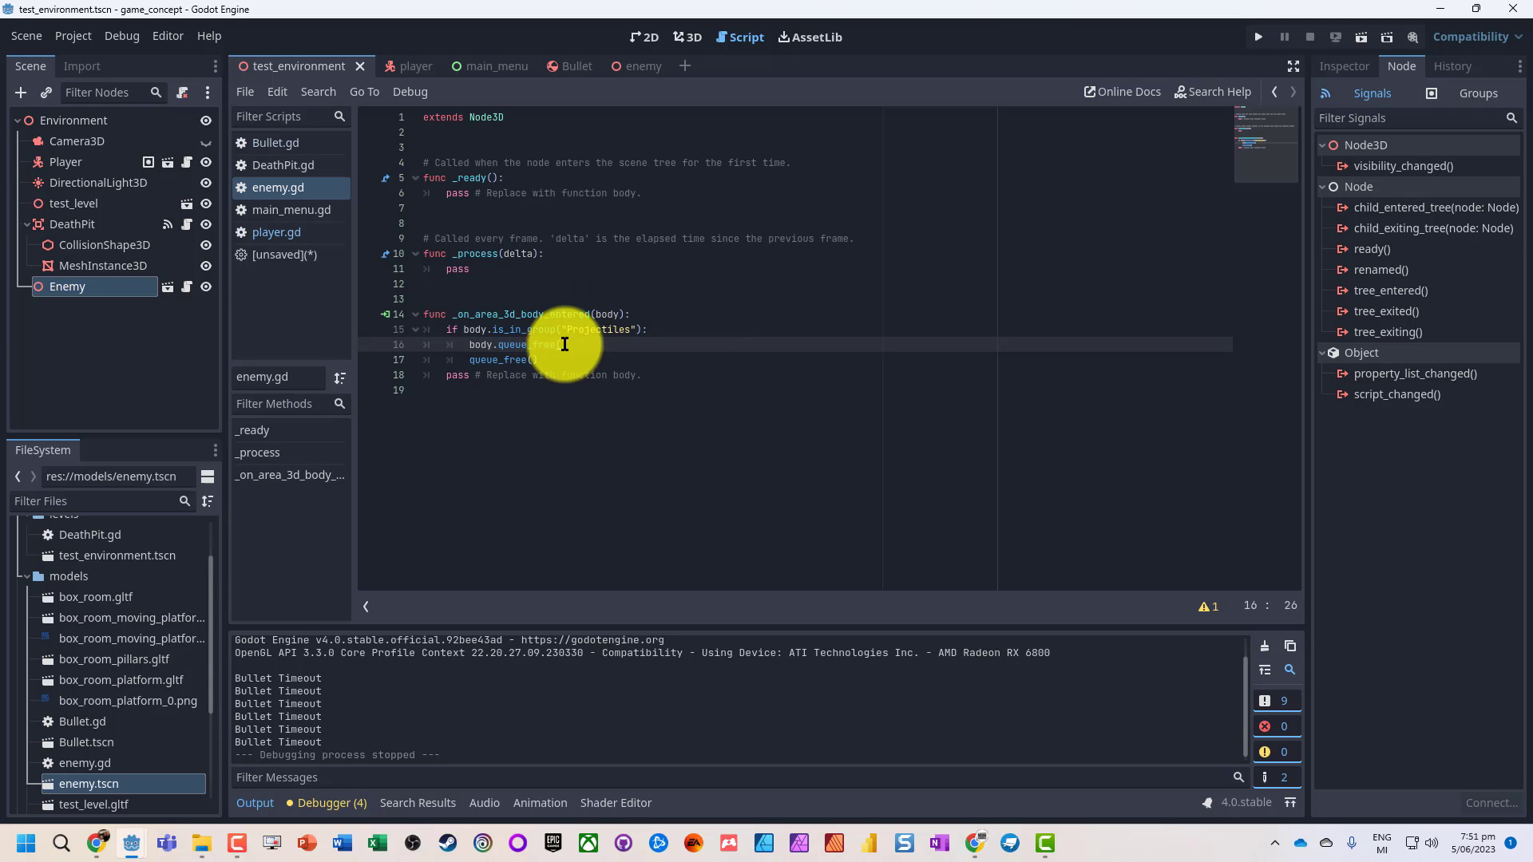